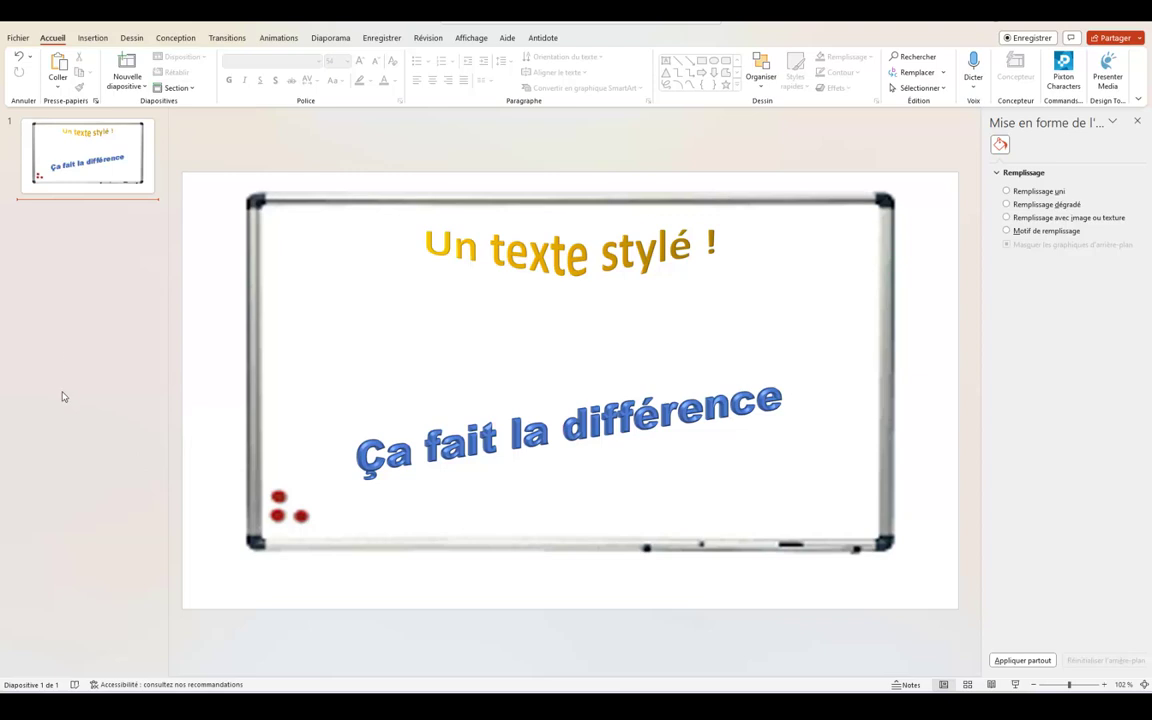
Step: Insert a new slide with the Vide (blank) layout after the whiteboard slide
left_click(90, 38)
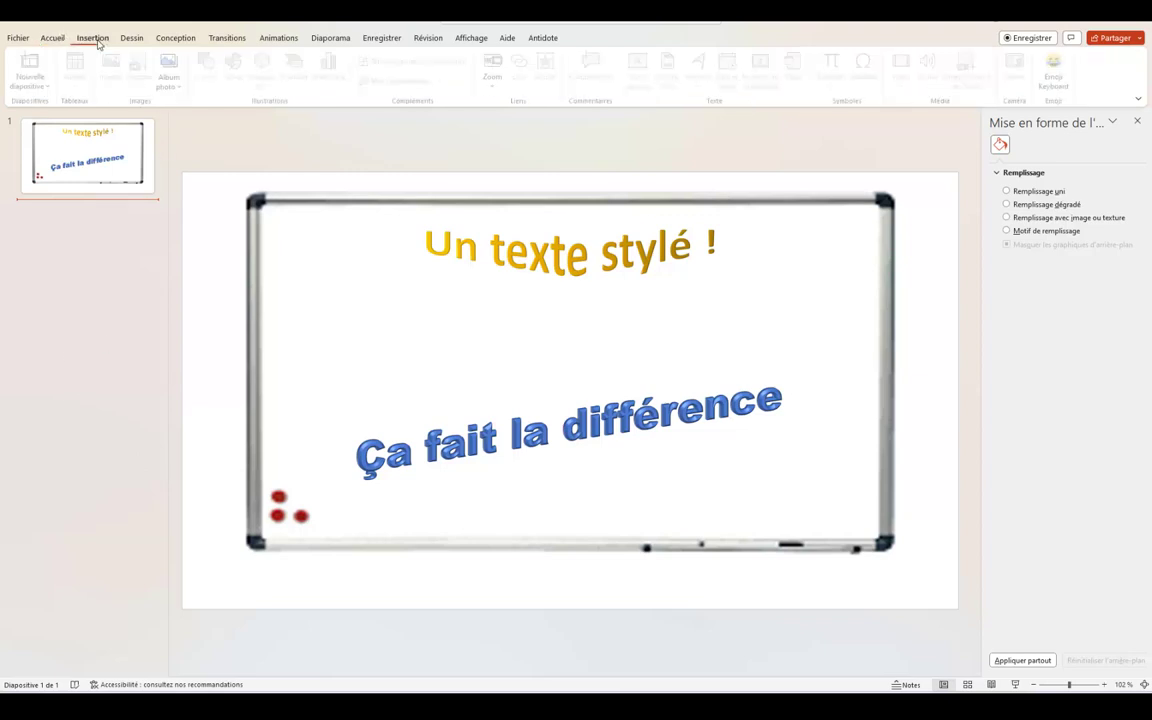
left_click(38, 82)
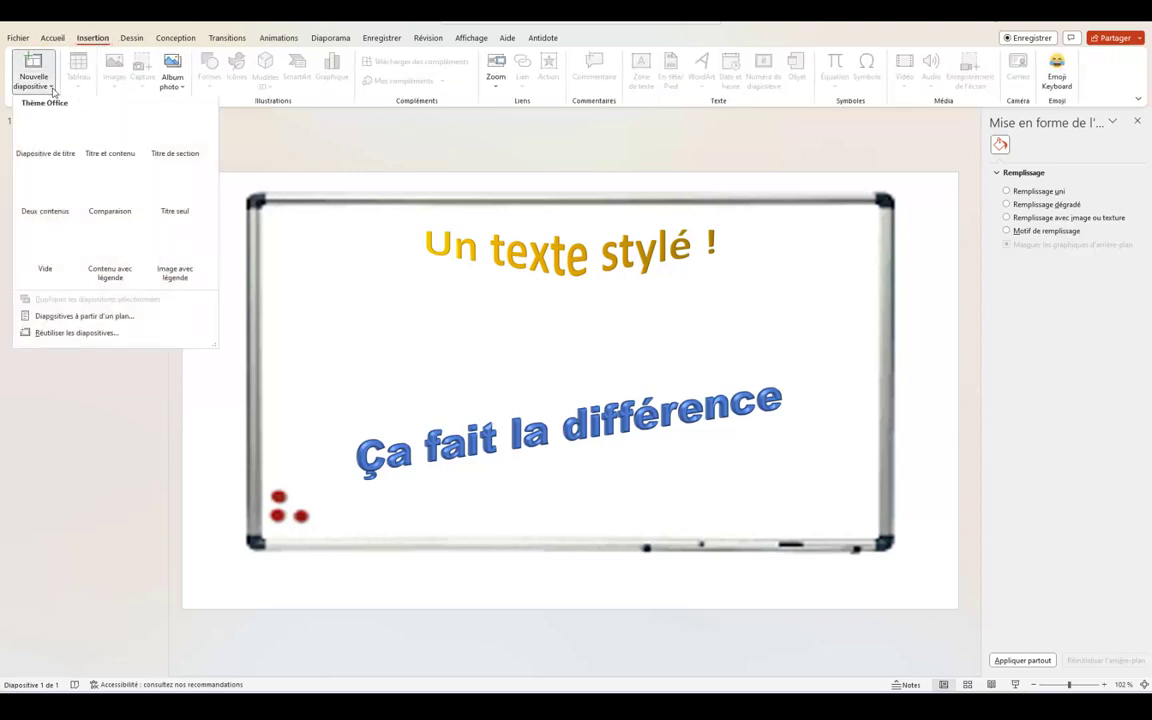
left_click(40, 262)
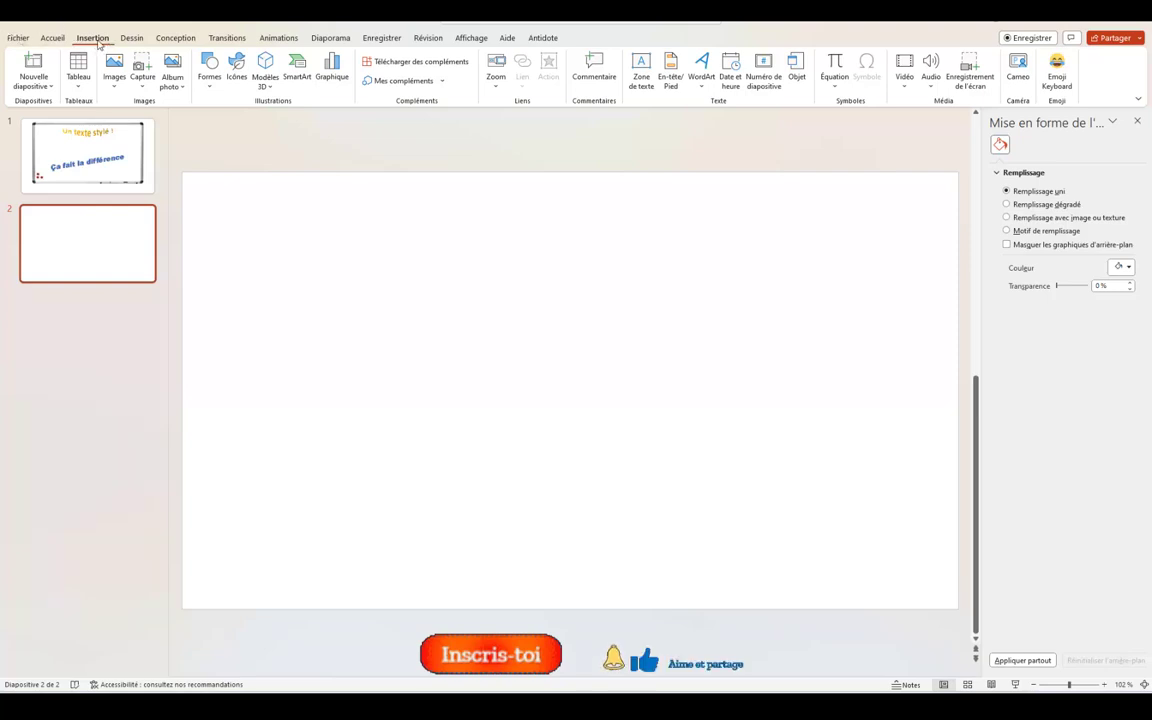
Step: Draw a wide text box near the top and type 'LE texte c’est ce qui compte le plus !'
left_click(641, 72)
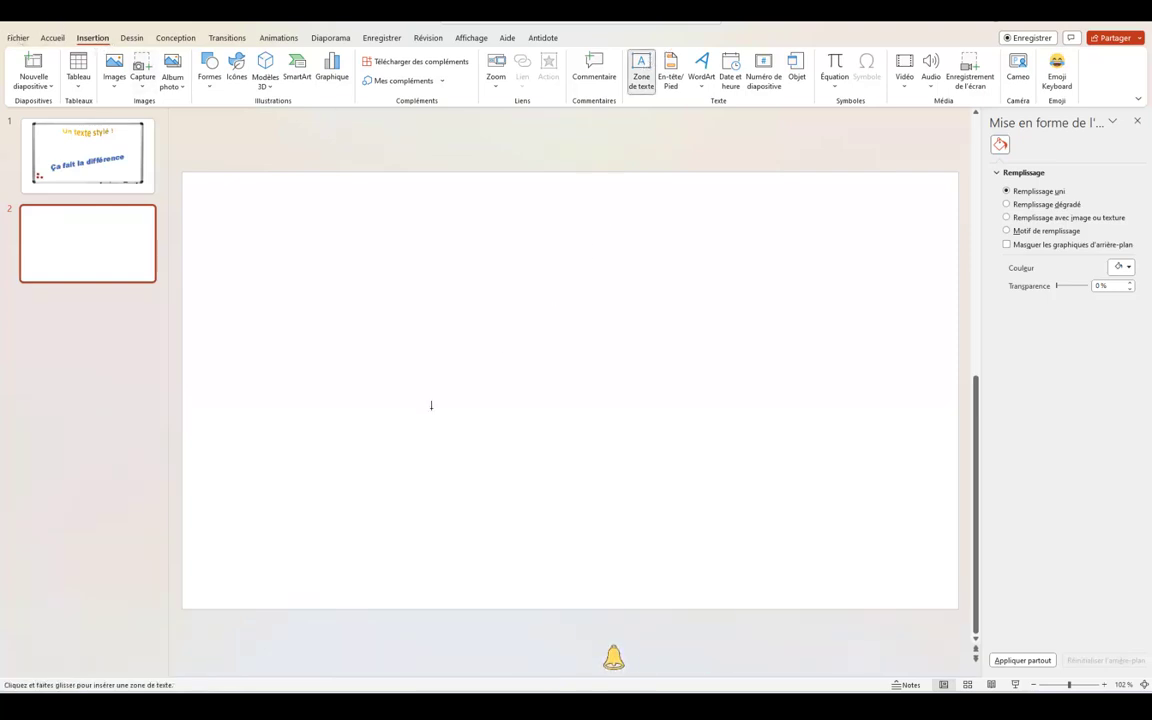
left_click_drag(299, 253, 881, 365)
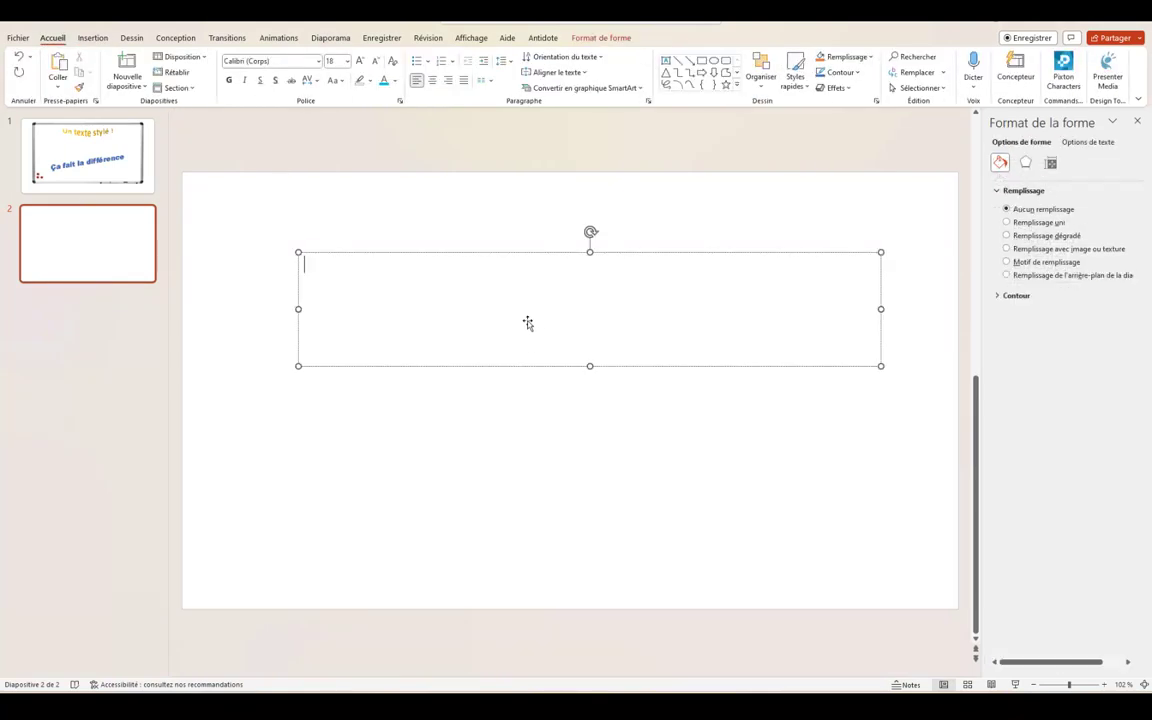
type("LE t")
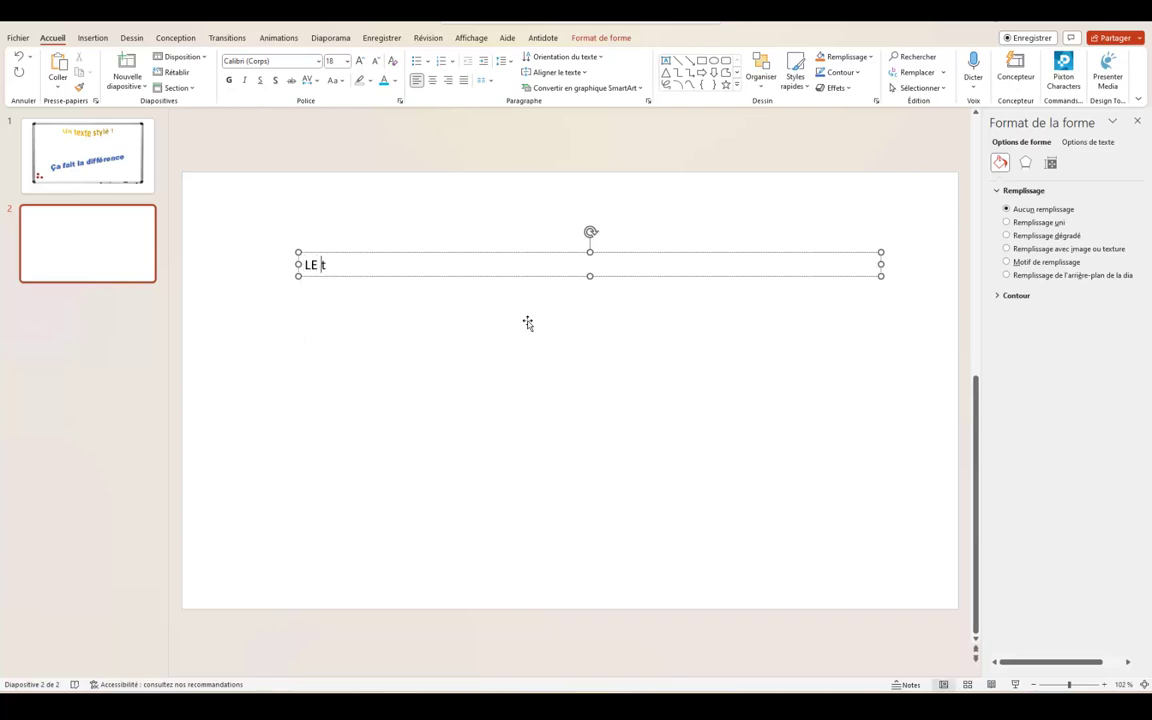
type("exte c’")
type("est ")
type("ce qui co")
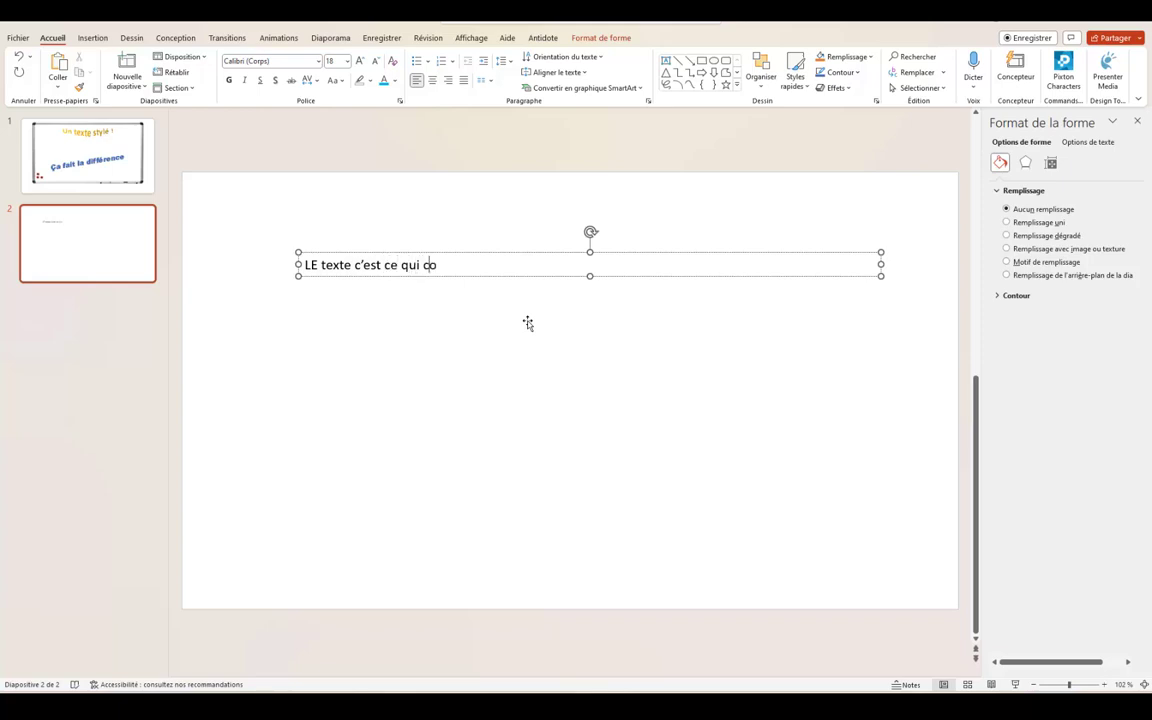
type("mpte le ")
type("plus !")
Step: Correct 'LE' to 'Le' and centre the whole sentence in its box
left_click(310, 265)
key("Delete")
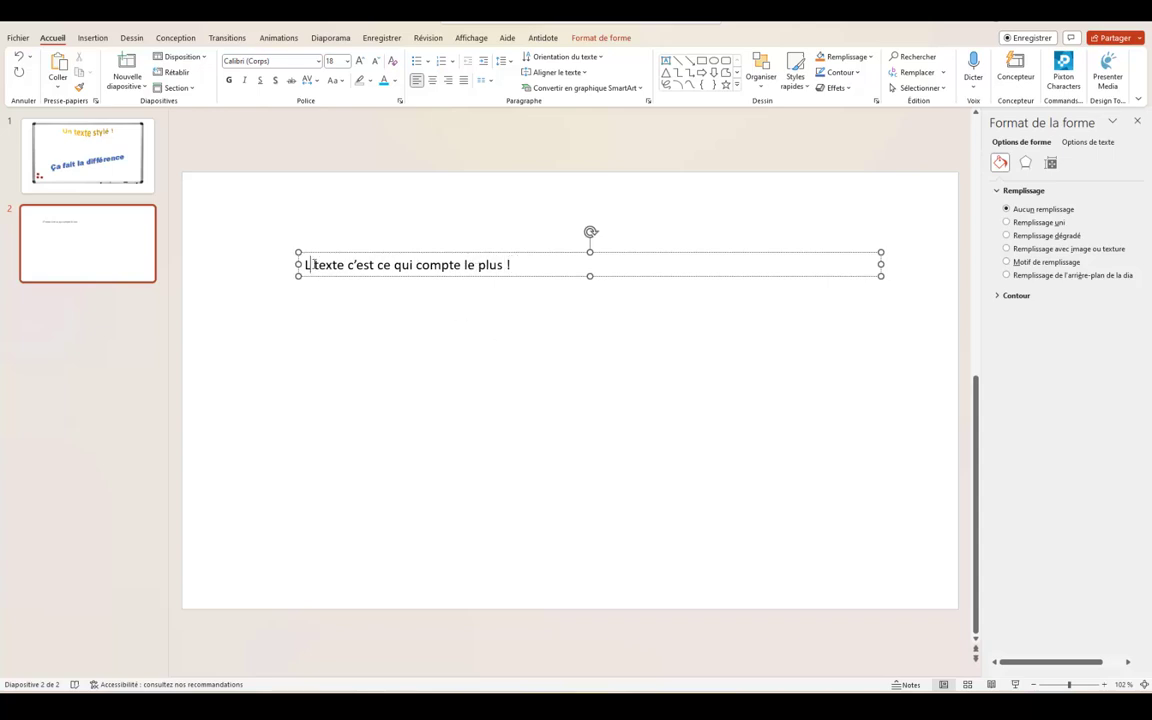
type("e")
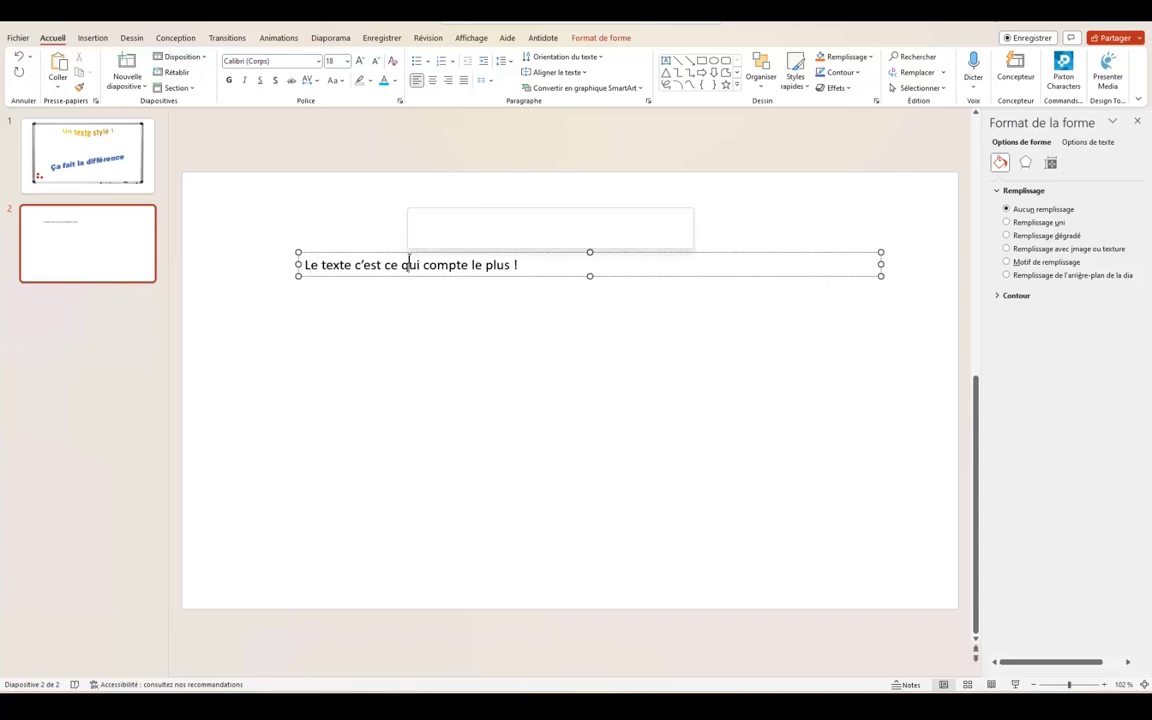
triple_click(410, 258)
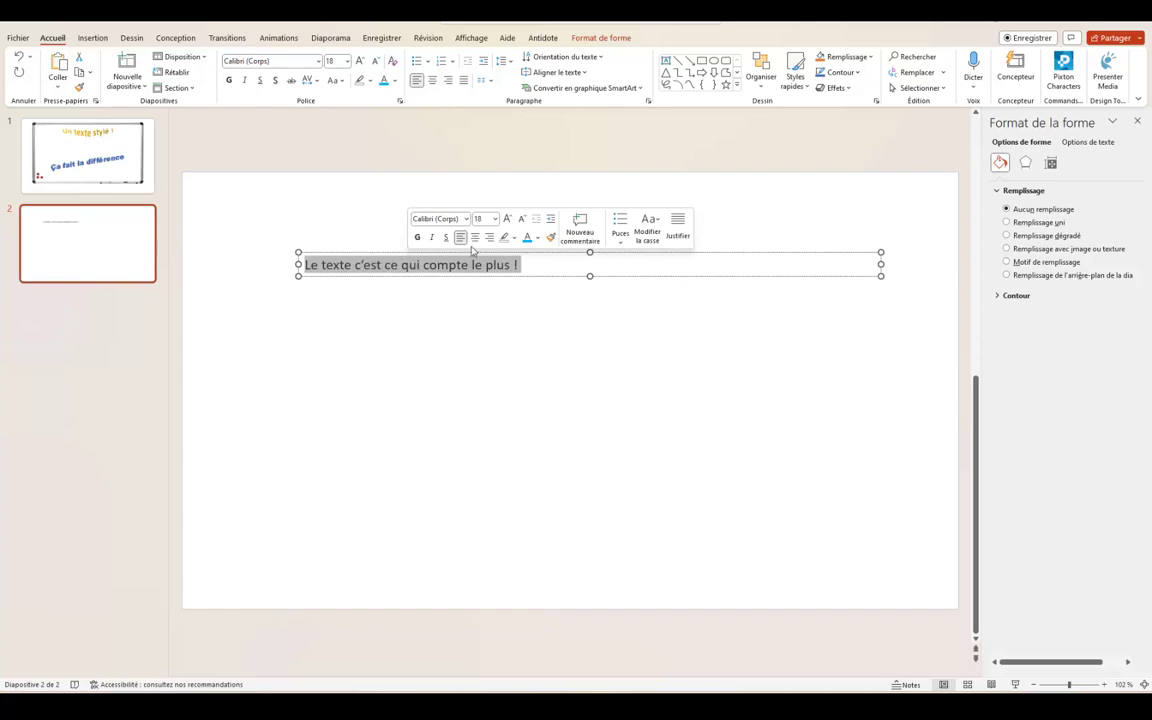
key("ctrl+e")
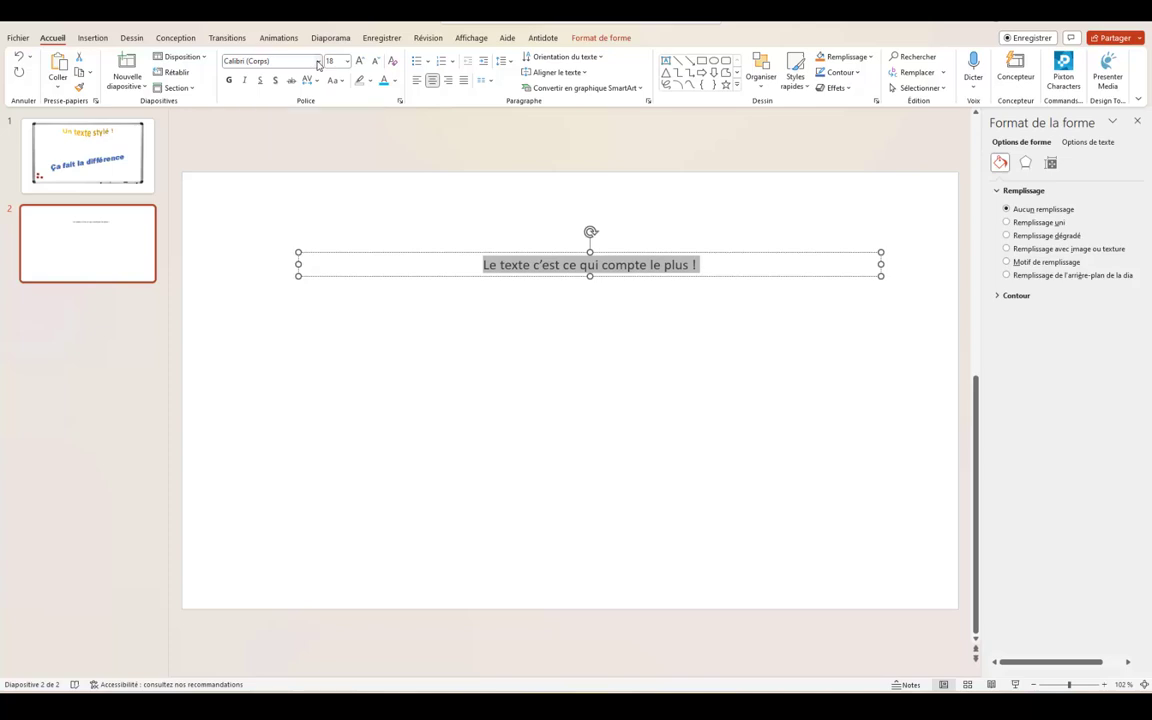
Step: Apply the Britannic Bold font to the selected sentence
left_click(318, 63)
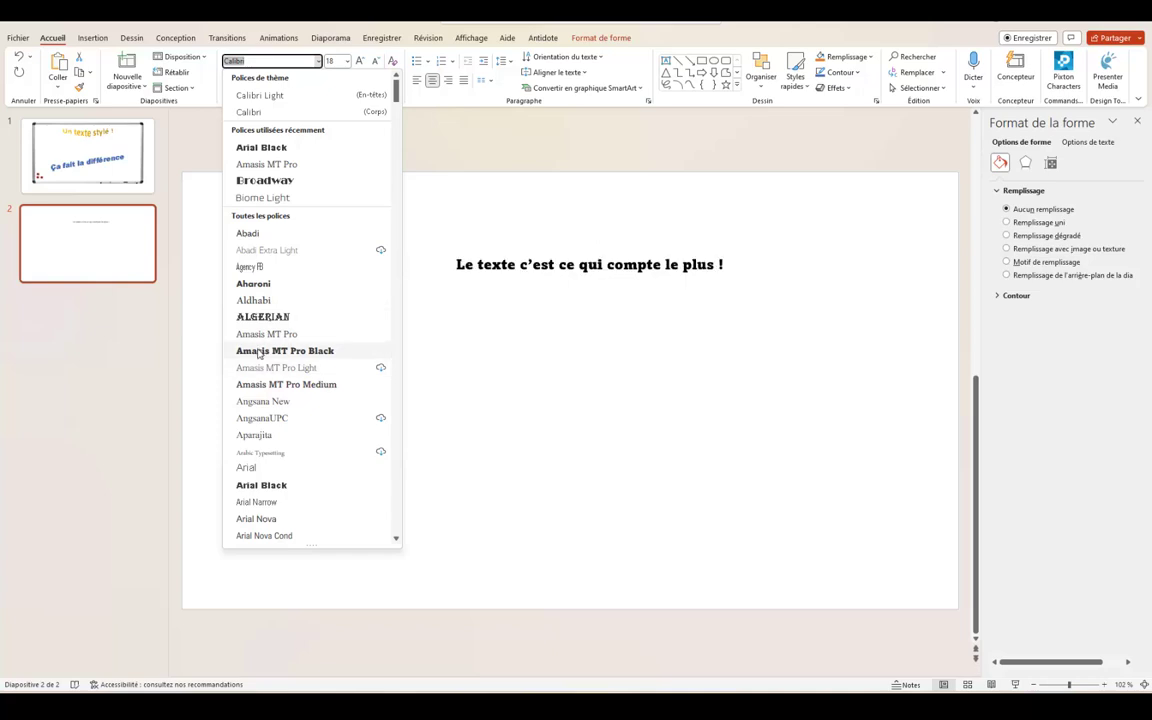
scroll(259, 420, "down", 2)
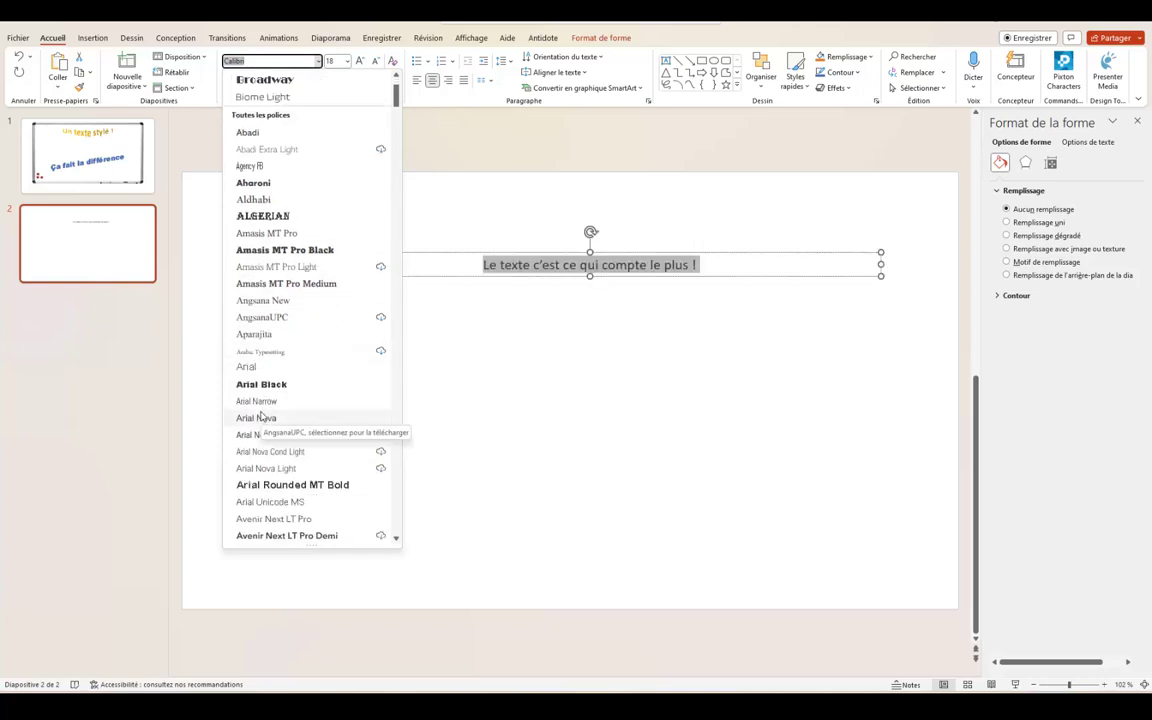
scroll(259, 420, "down", 2)
scroll(260, 418, "down", 1)
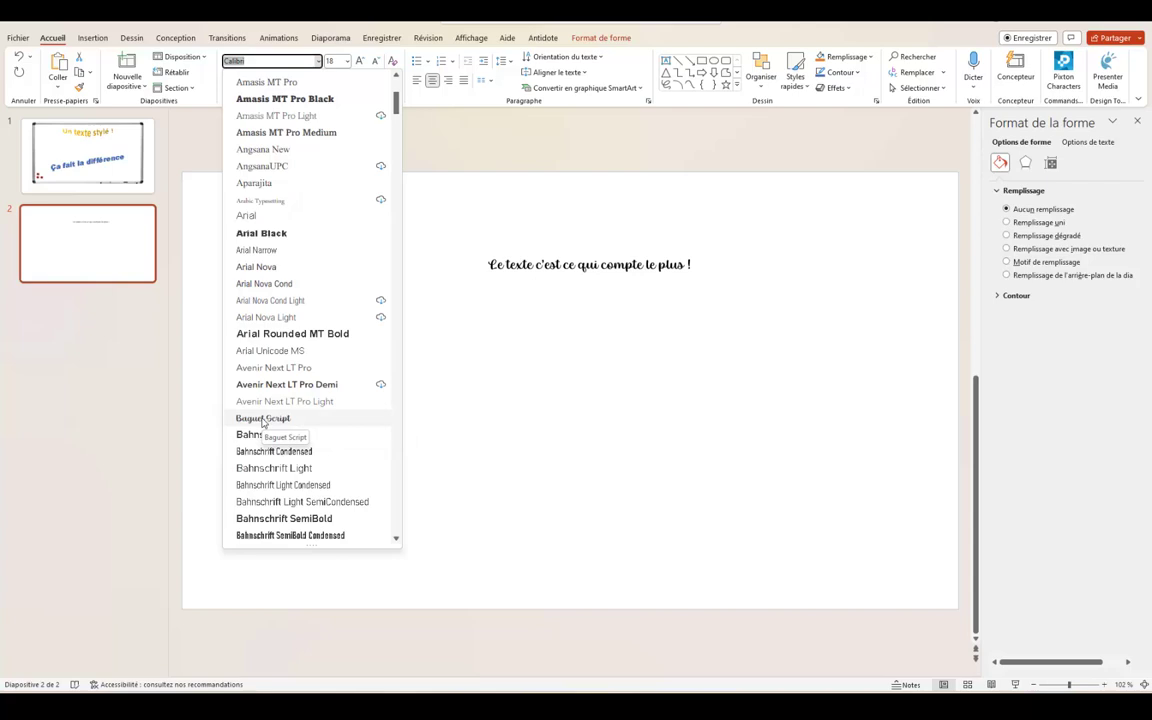
scroll(263, 421, "down", 2)
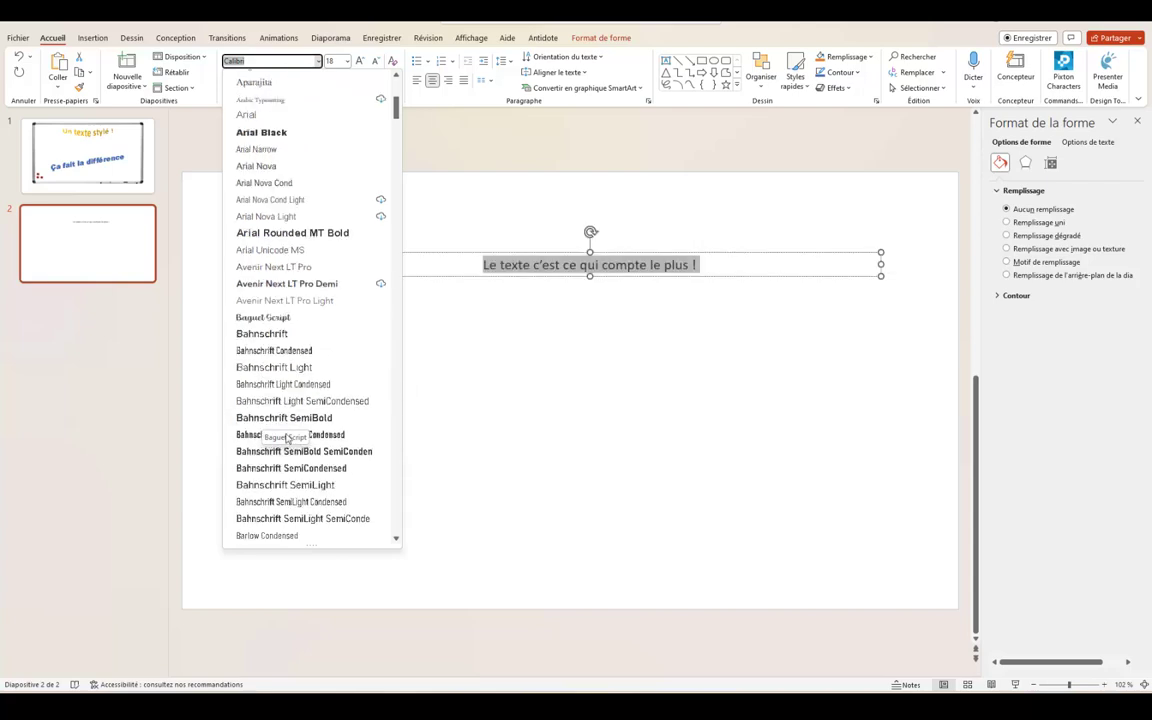
scroll(270, 425, "down", 1)
scroll(286, 435, "down", 2)
scroll(284, 425, "down", 1)
scroll(283, 405, "down", 3)
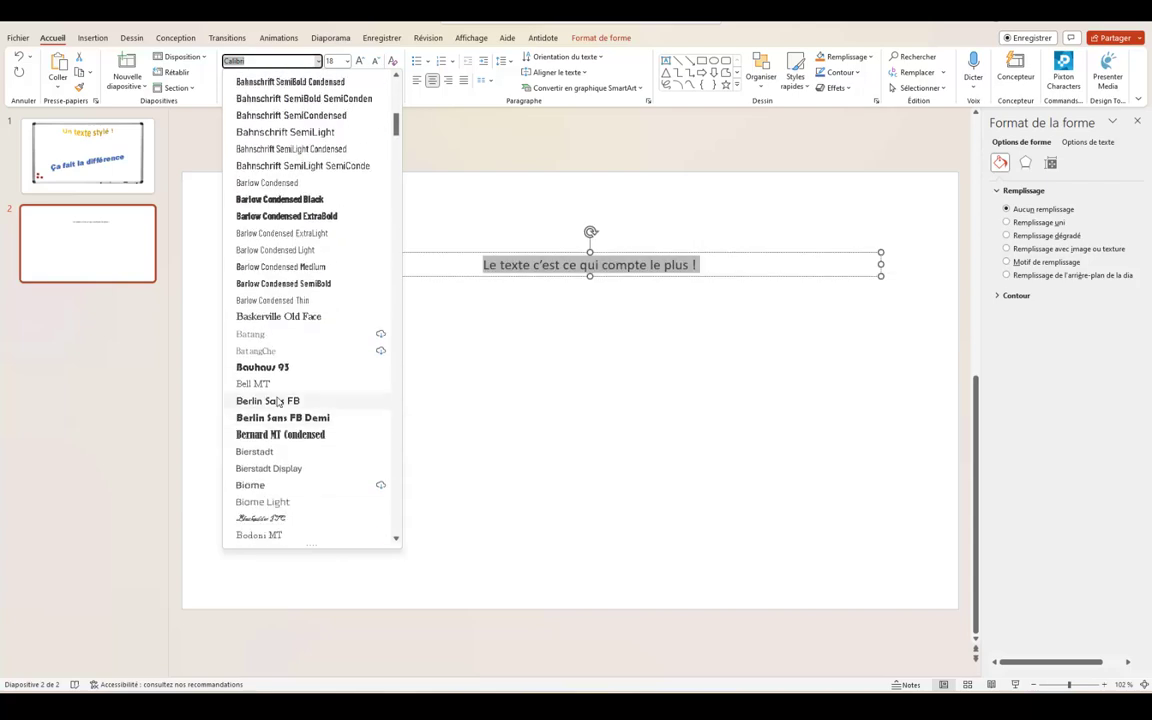
scroll(283, 385, "down", 2)
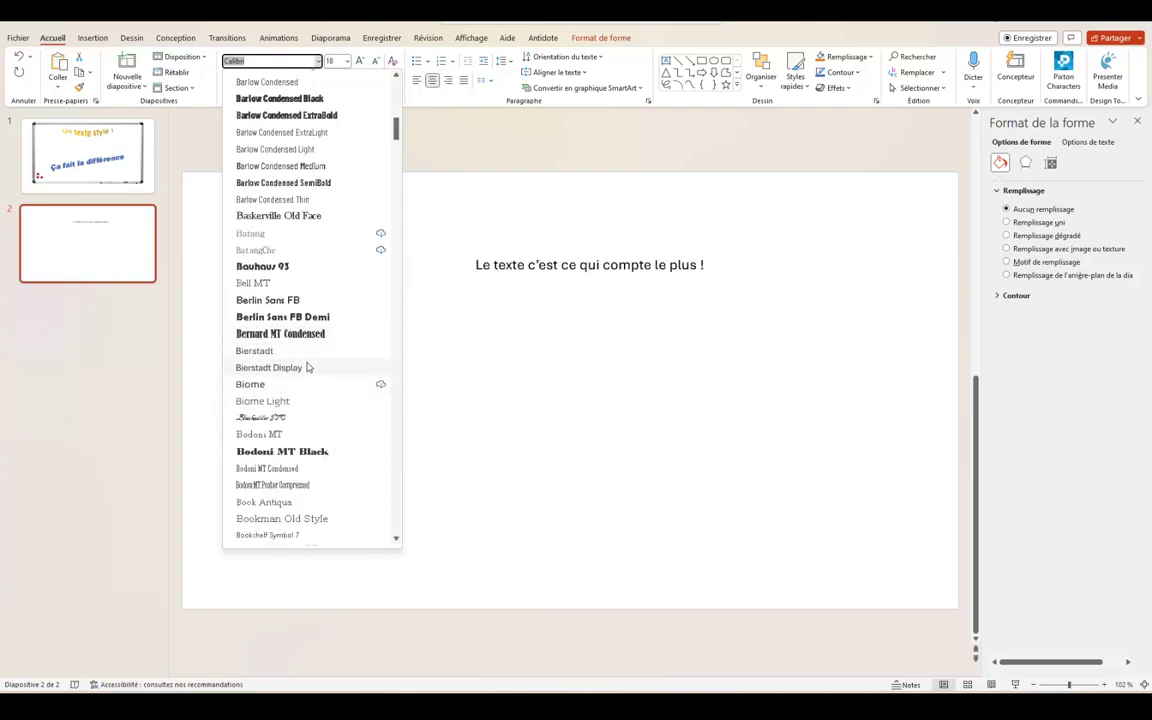
scroll(314, 388, "down", 3)
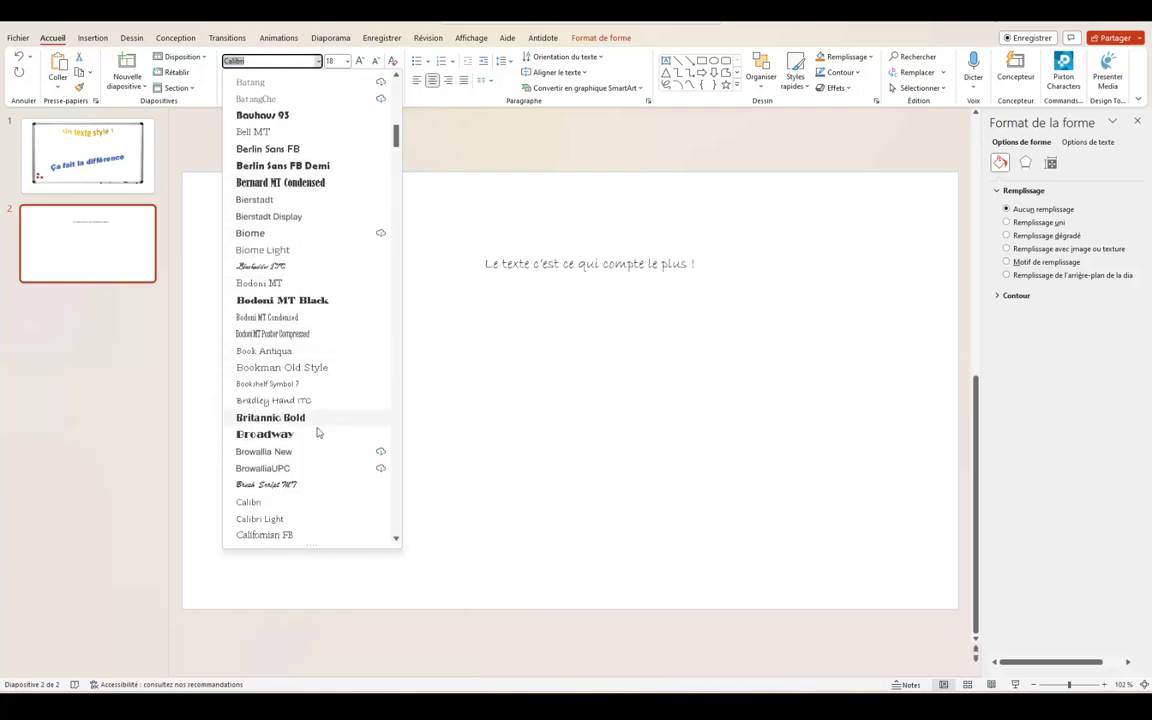
left_click(278, 421)
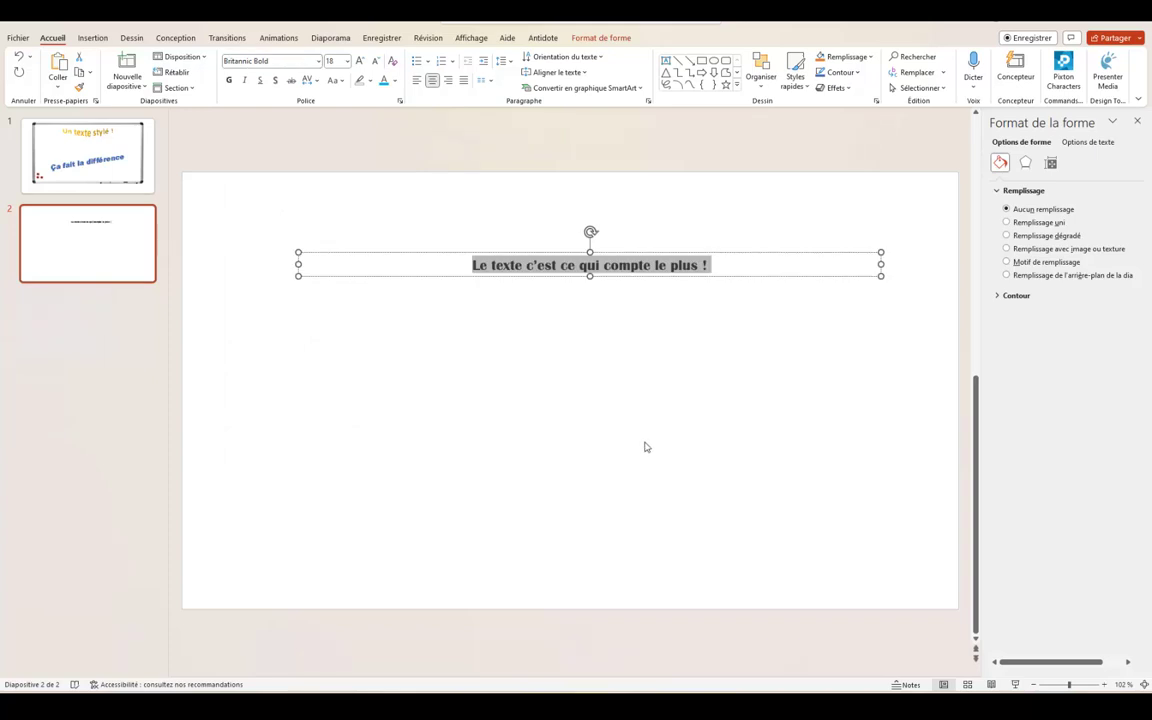
Step: Set the sentence to 48 pt, widen its box to one line, and centre the box horizontally
left_click(346, 62)
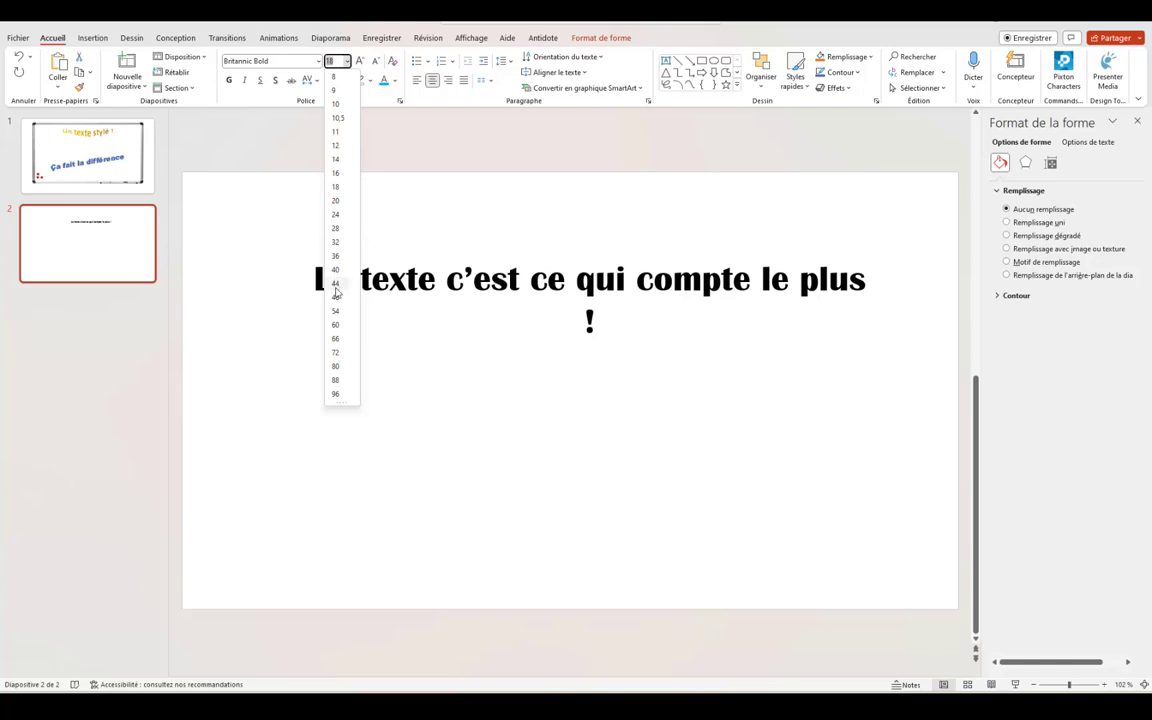
left_click(335, 297)
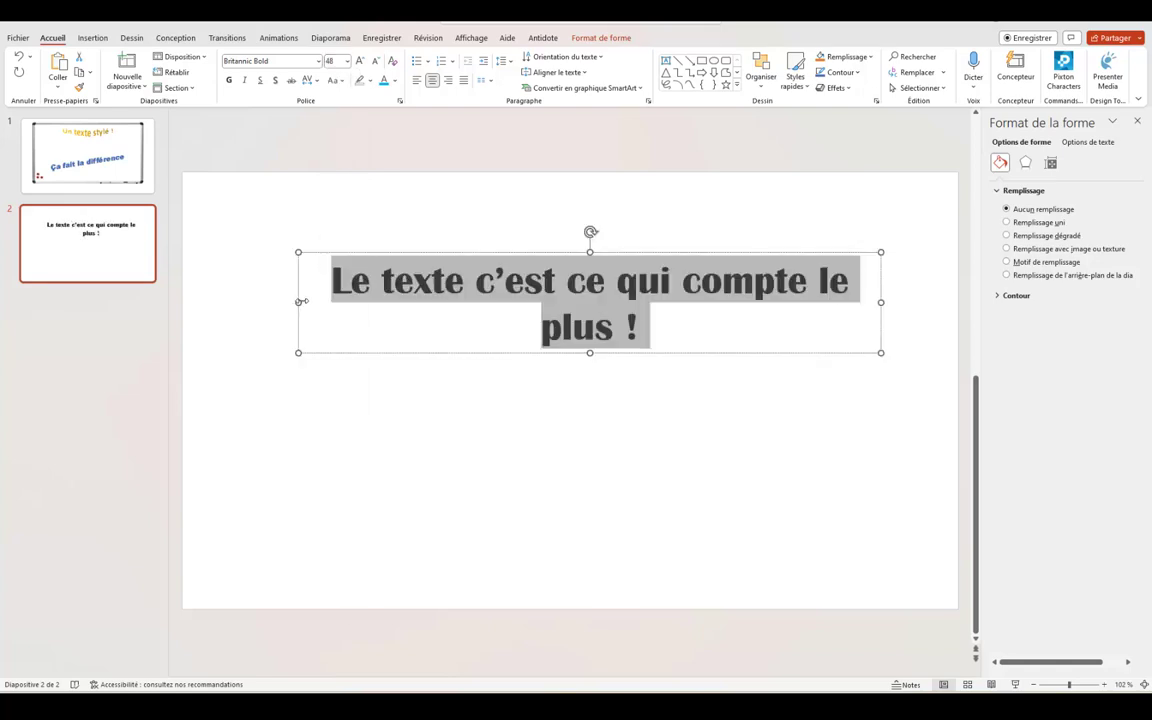
left_click_drag(299, 301, 214, 301)
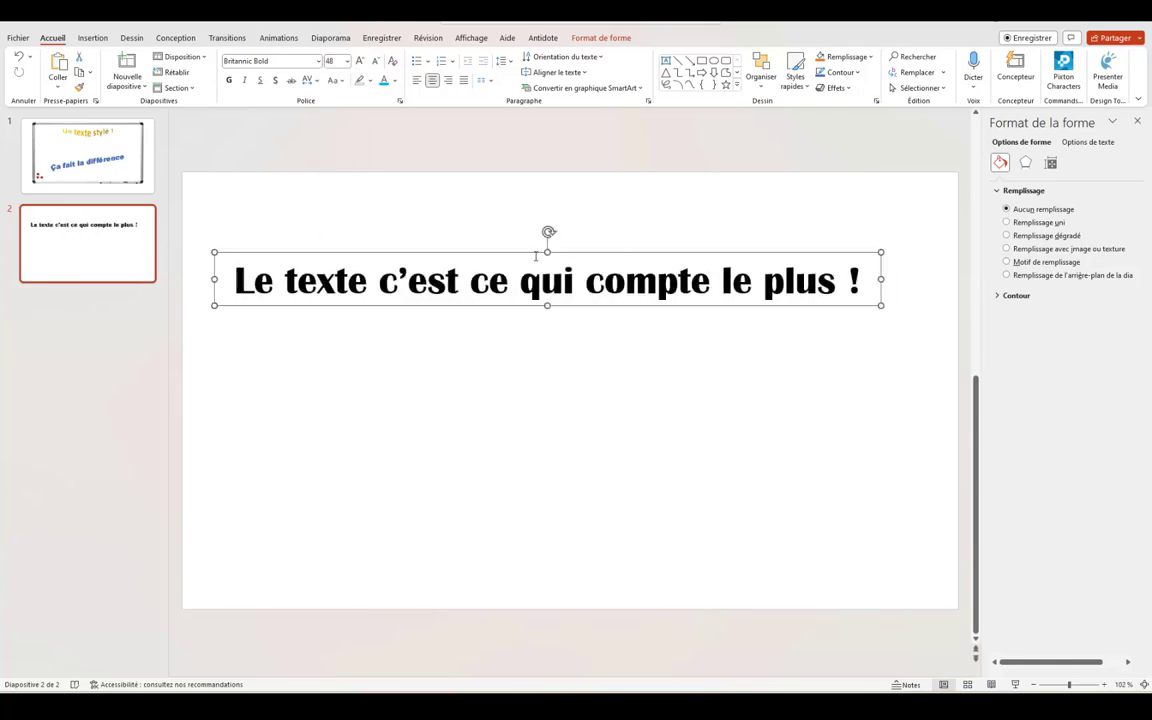
left_click(763, 89)
mouse_move(780, 276)
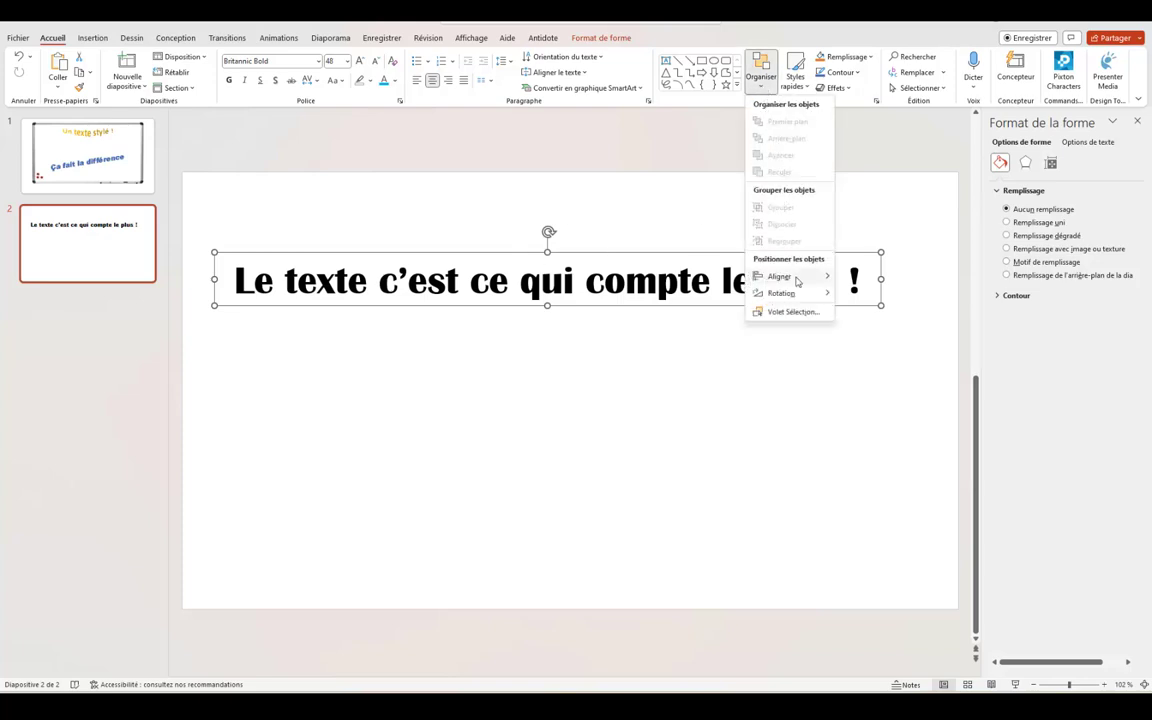
left_click(866, 294)
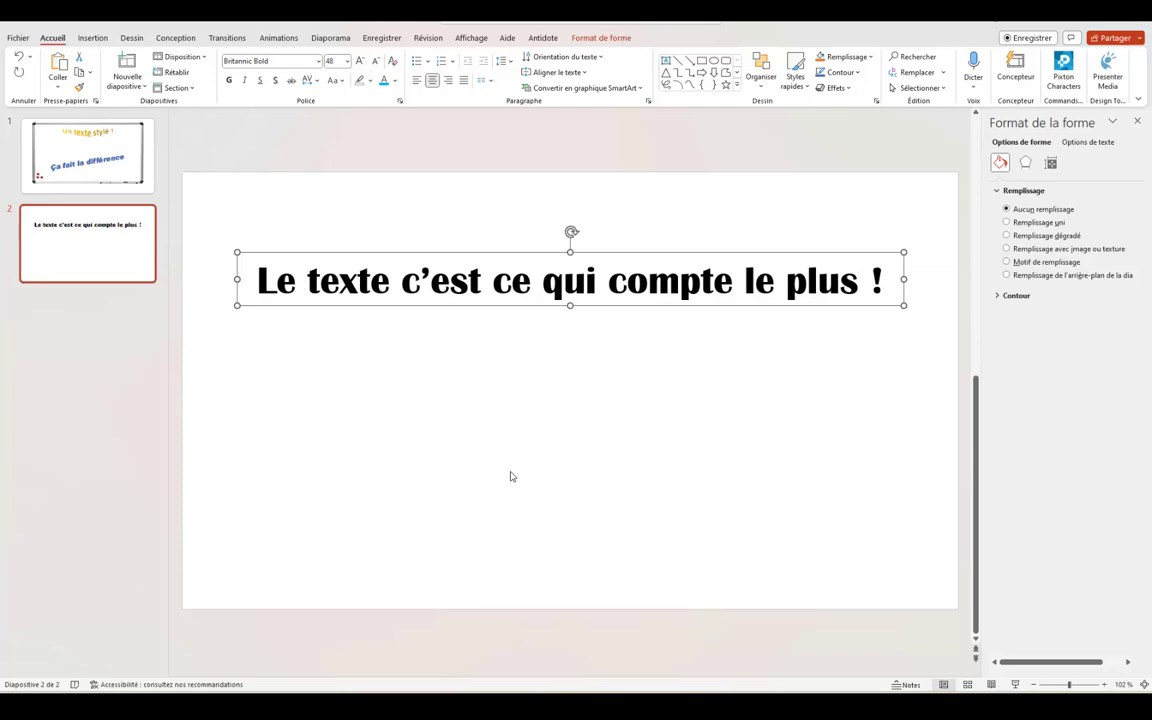
left_click(523, 467)
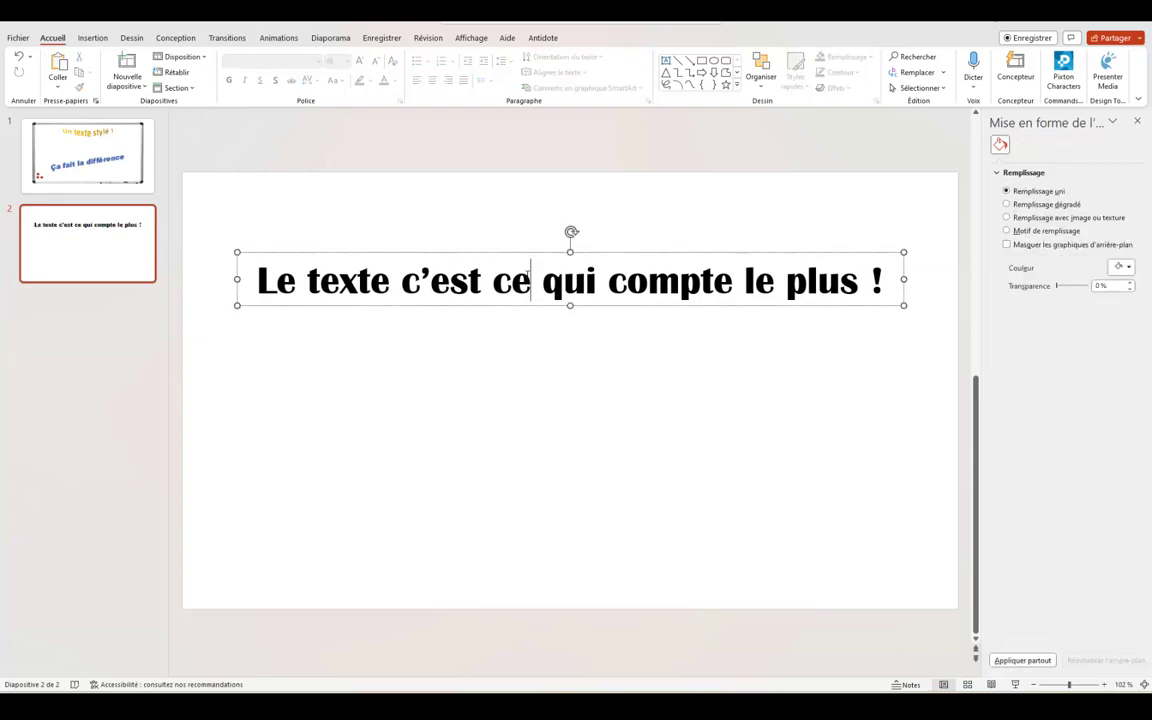
Step: Select the opening word 'Le' of the sentence and deselect to review its colour
double_click(527, 279)
left_click(535, 280)
left_click(509, 437)
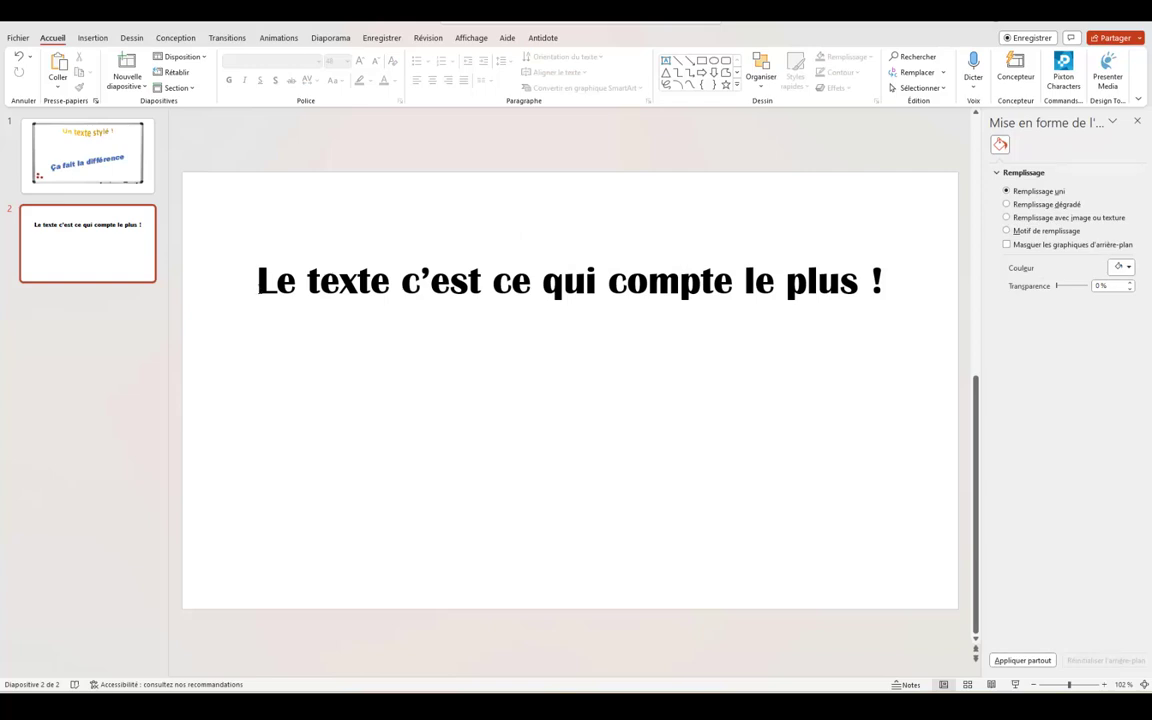
mouse_move(258, 281)
left_mouse_down()
mouse_move(426, 280)
mouse_move(296, 281)
left_mouse_up()
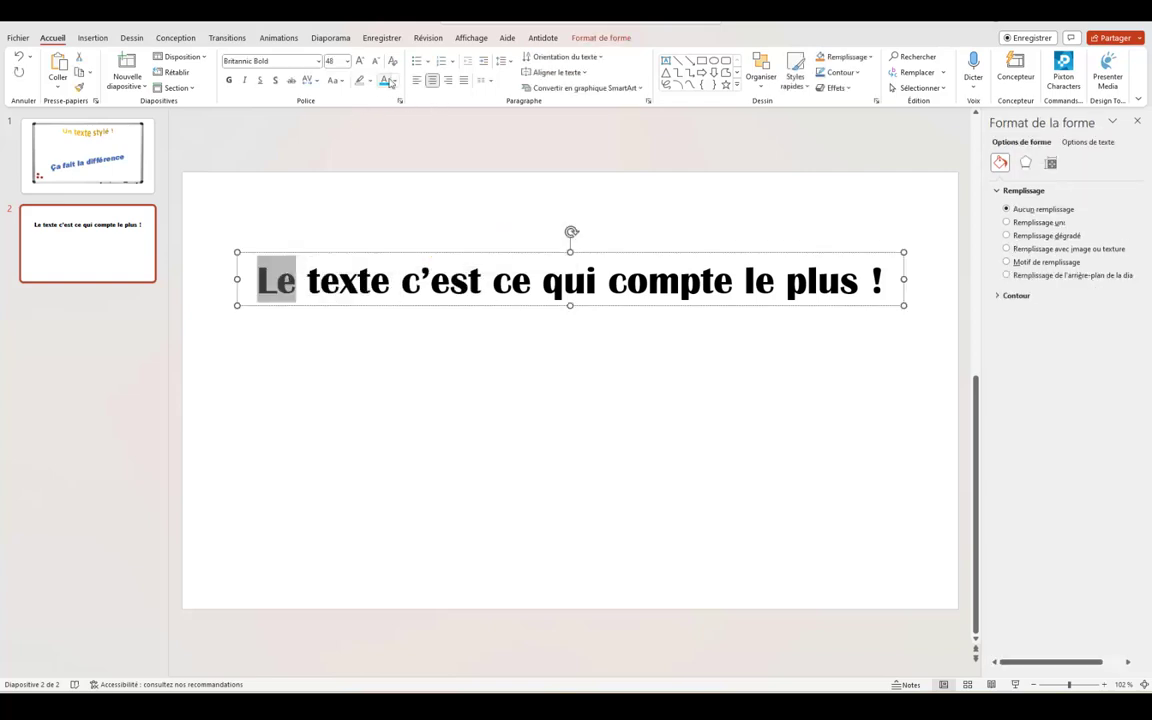
left_click(301, 429)
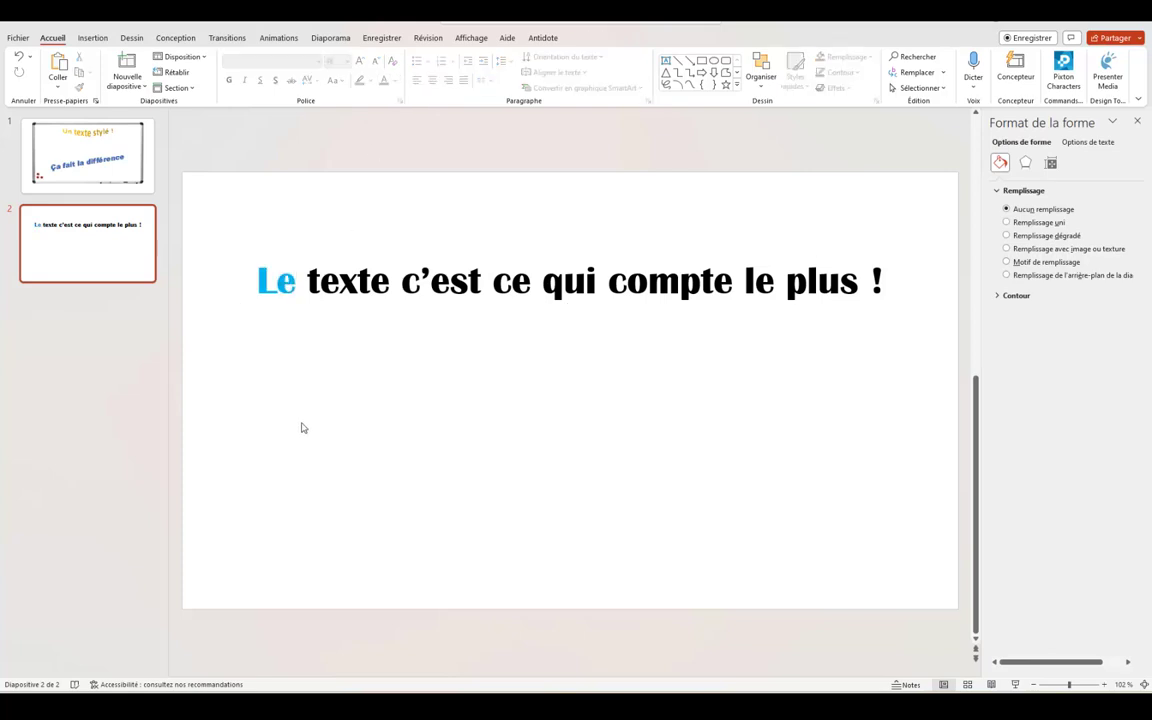
left_click(422, 409)
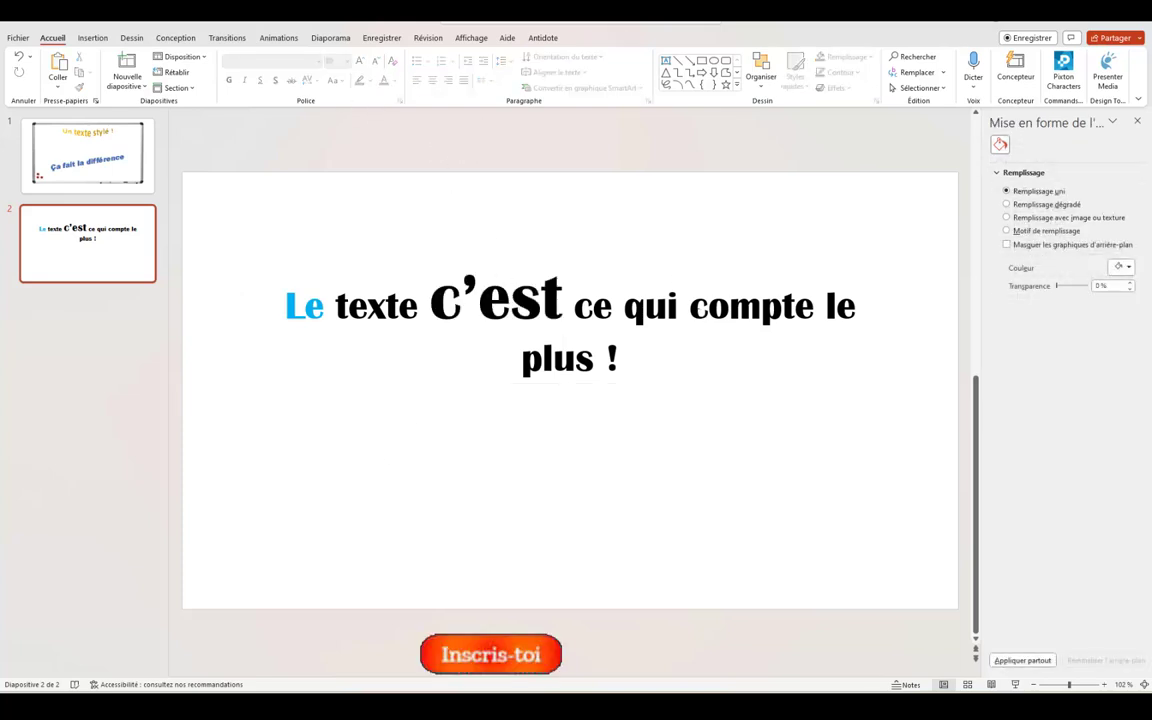
Step: Make the words 'compte le plus !' italic and red
left_click_drag(690, 300, 699, 355)
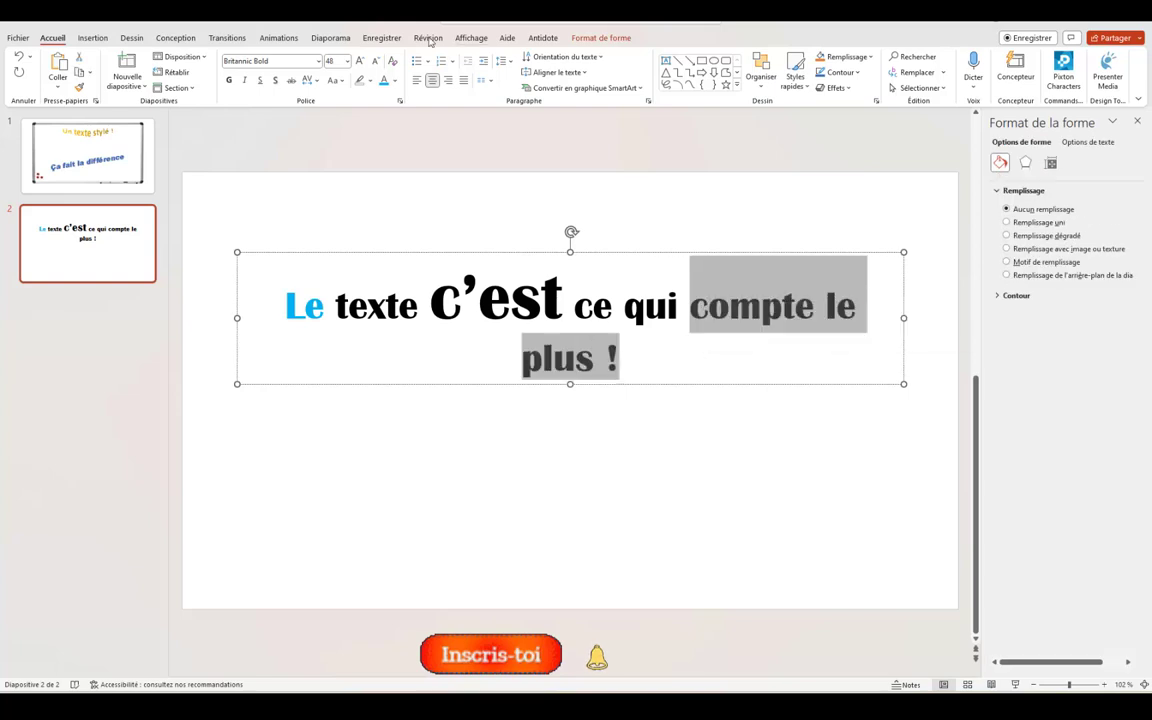
left_click(394, 81)
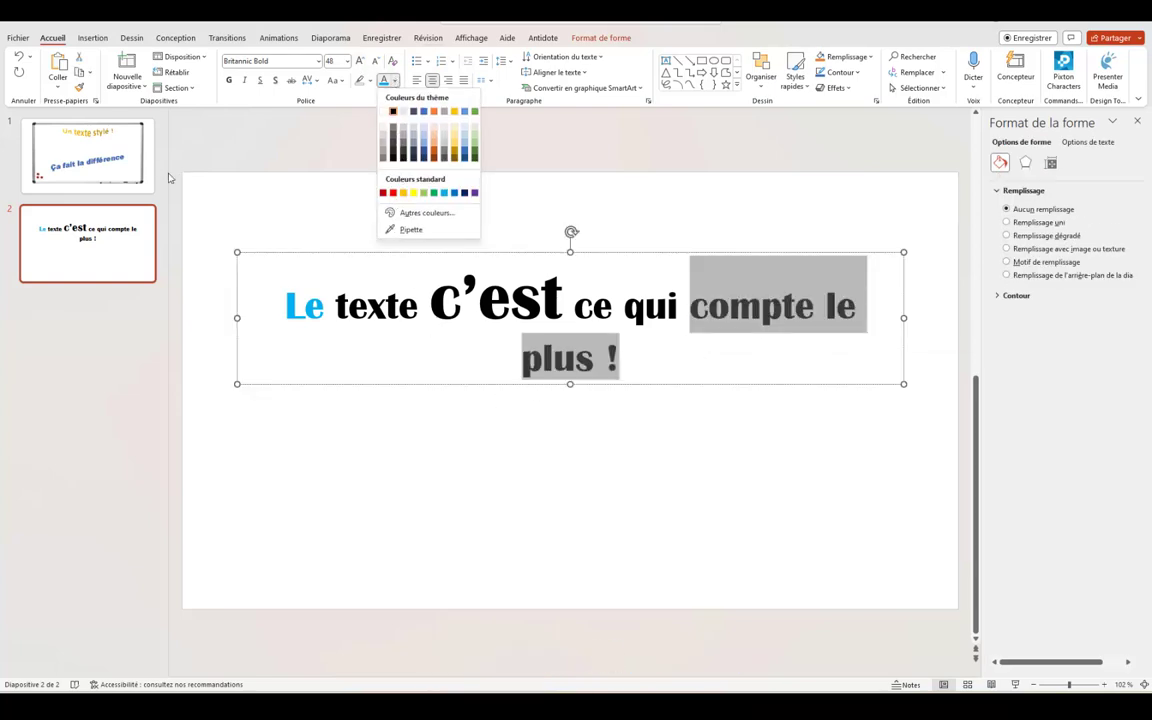
left_click(244, 80)
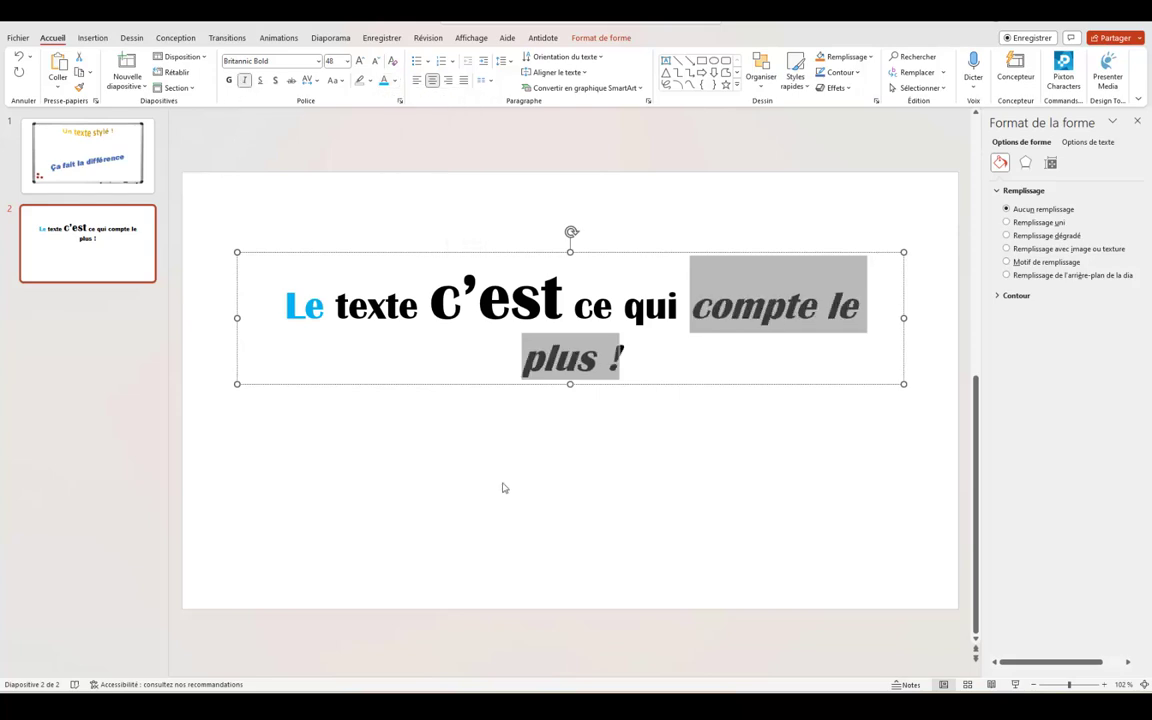
left_click(380, 447)
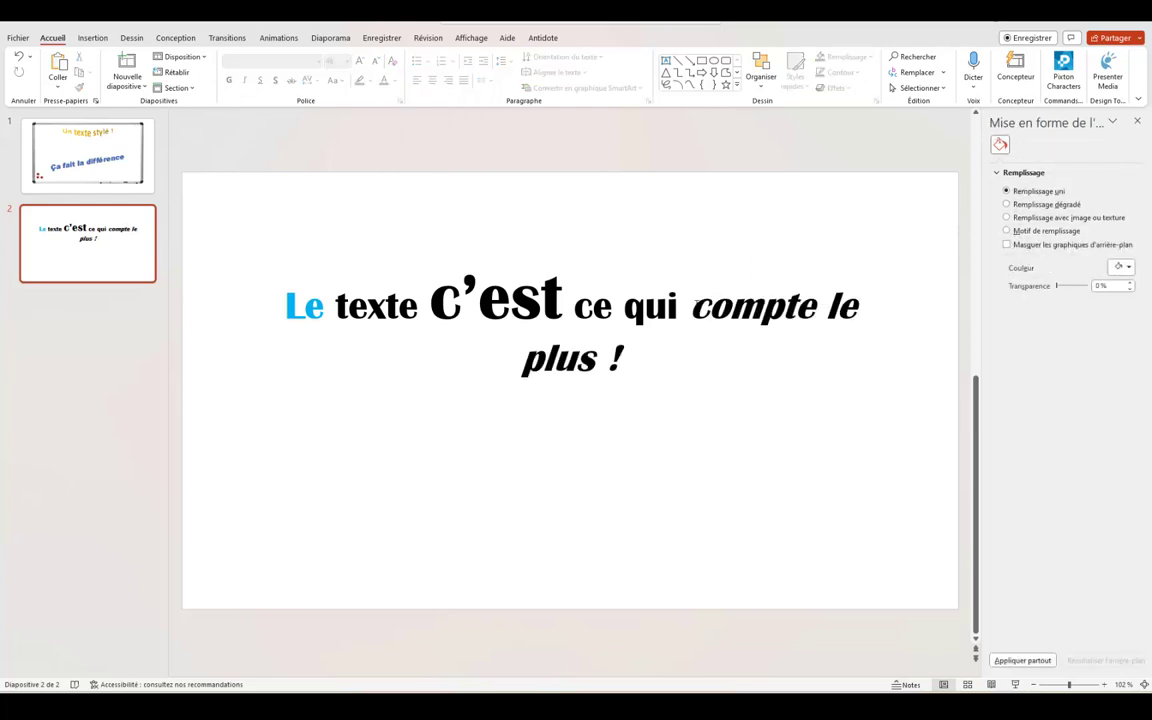
left_click_drag(694, 303, 674, 355)
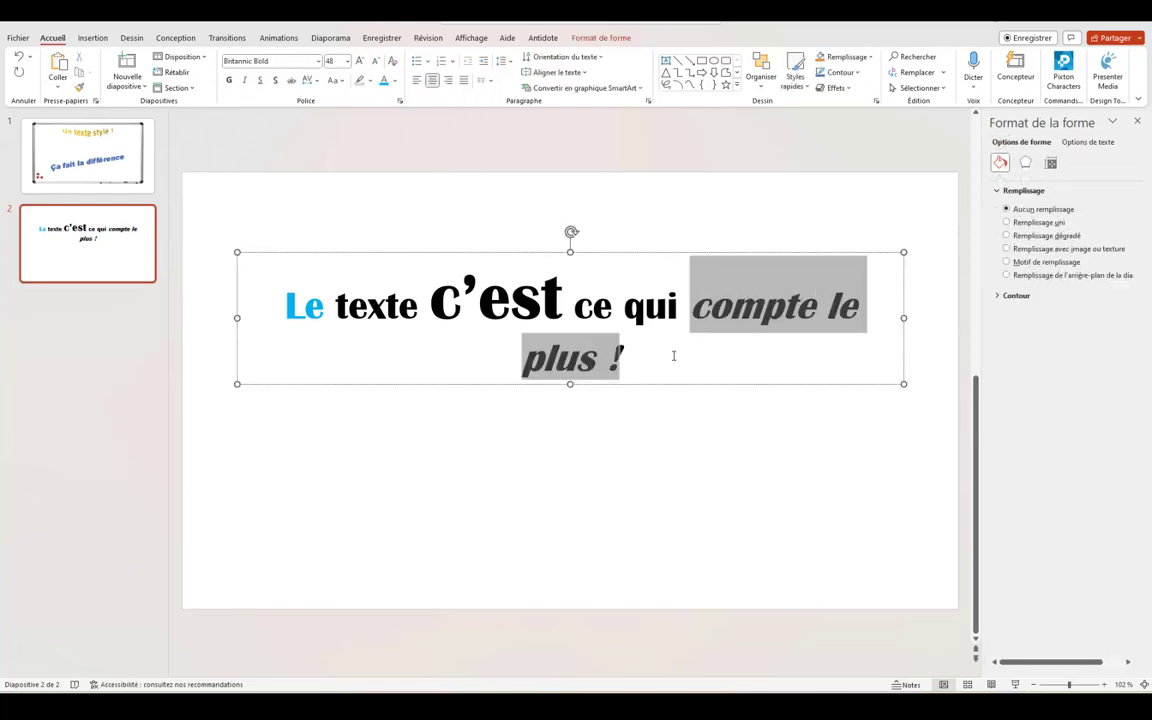
left_click(395, 81)
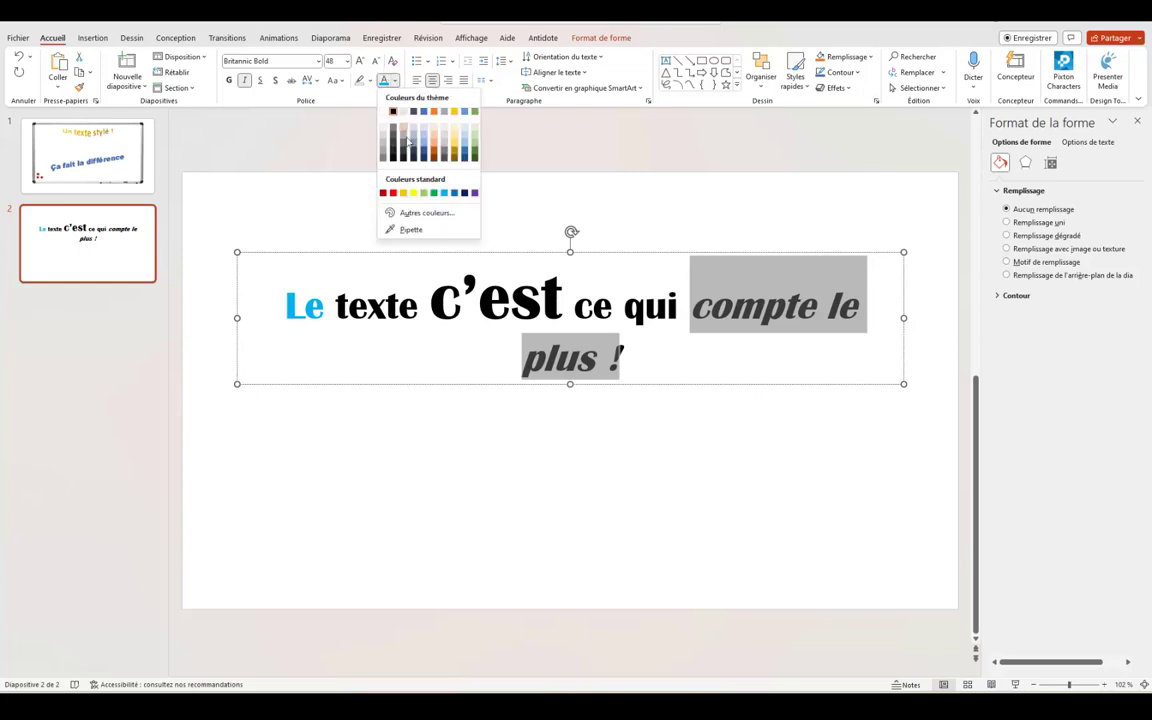
left_click(392, 193)
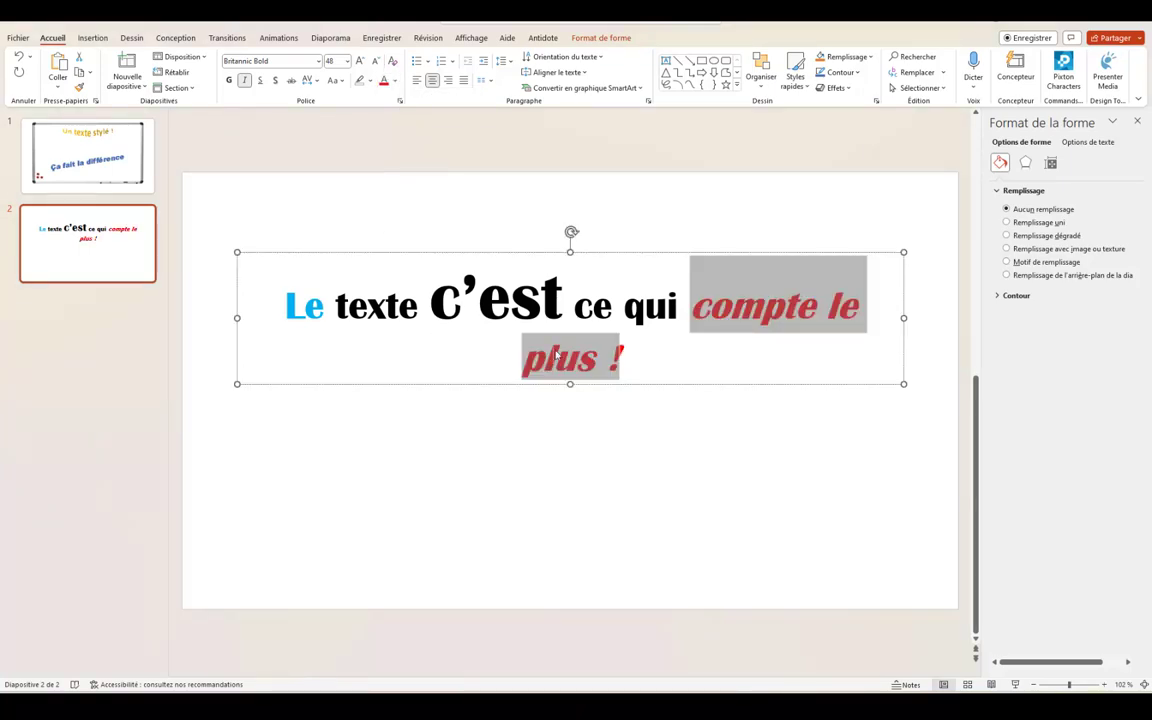
left_click(106, 445)
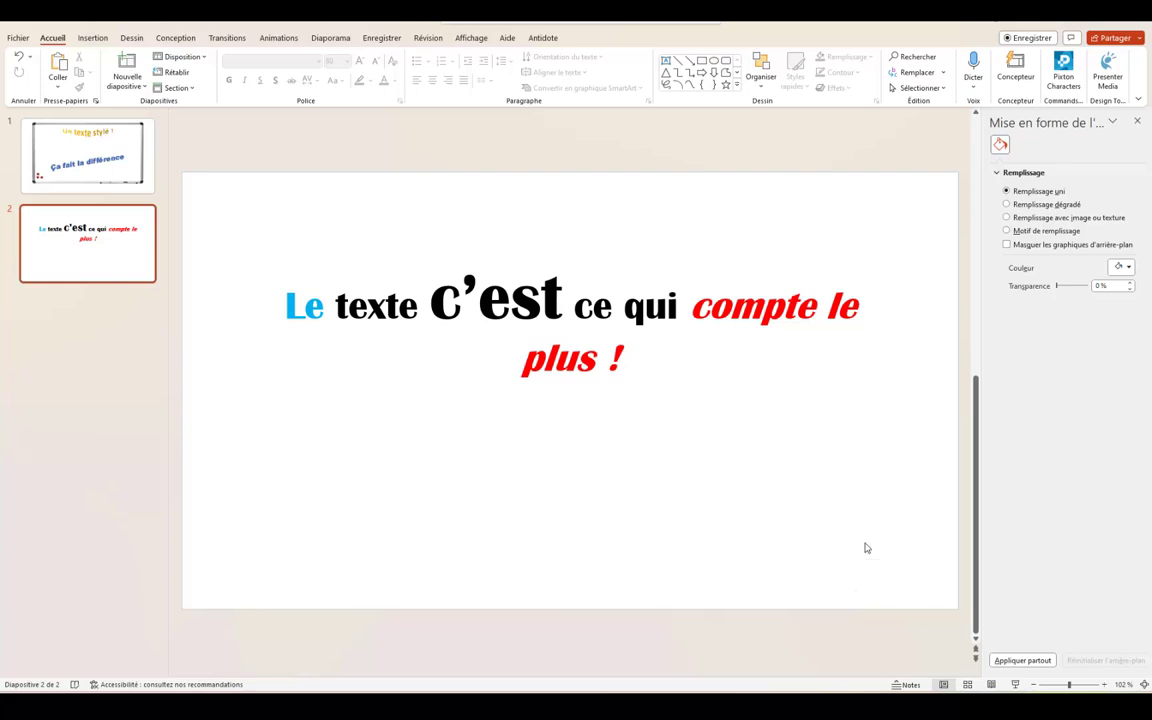
Step: Copy 'texte c'est ce qui' and paste it into a new text box below the sentence
left_click_drag(336, 305, 645, 312)
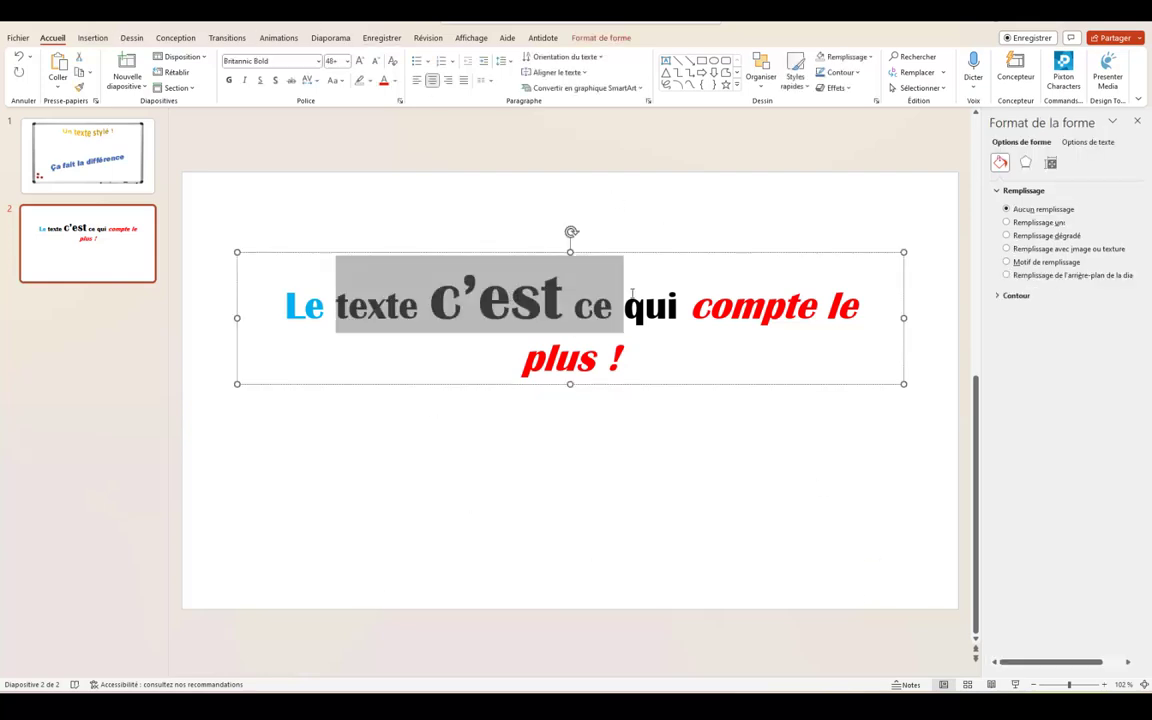
right_click(645, 312)
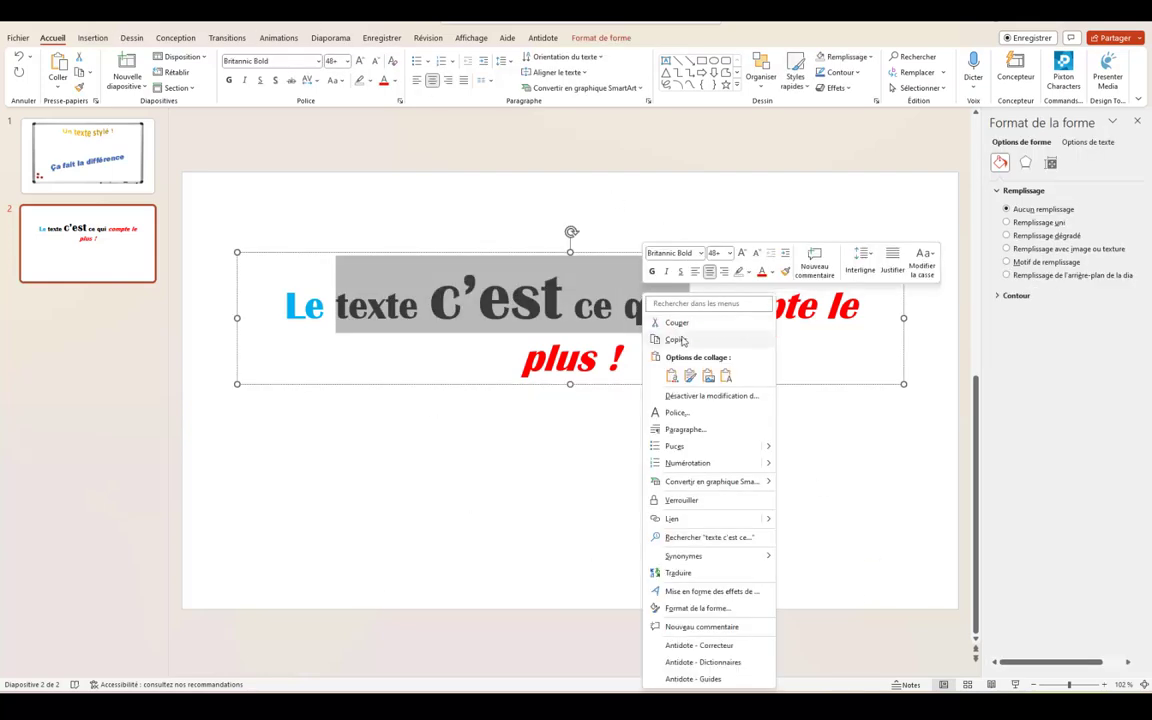
left_click(675, 337)
key("ctrl+v")
right_click(532, 474)
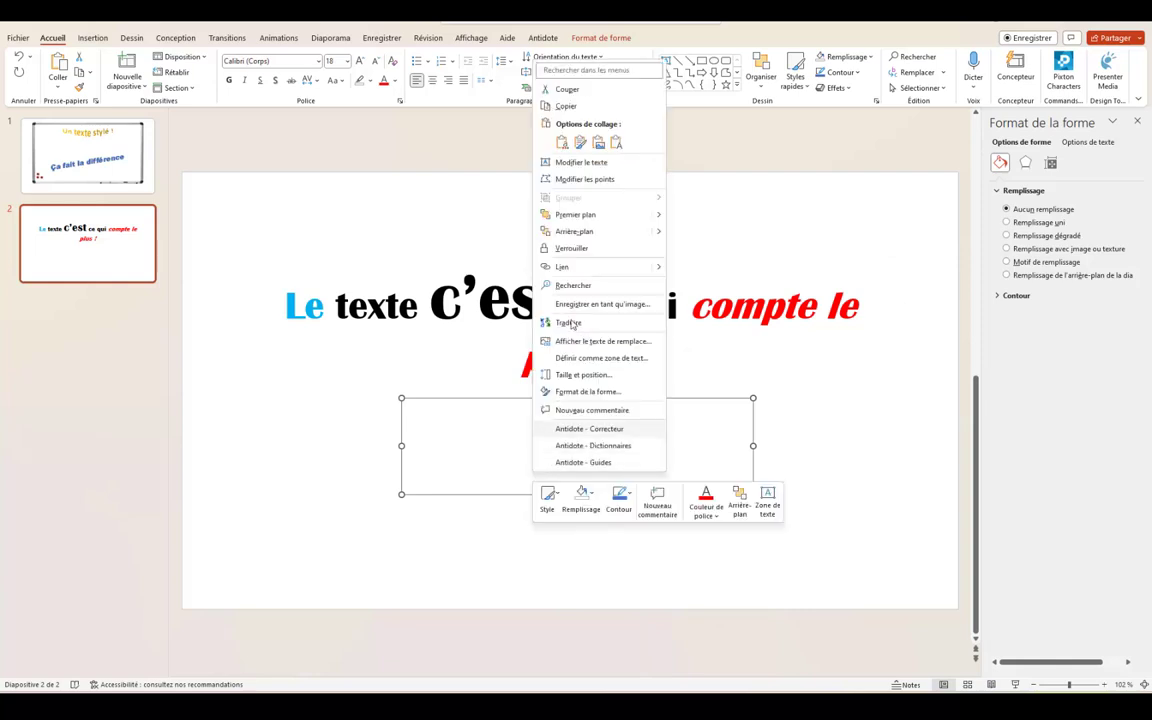
left_click(617, 146)
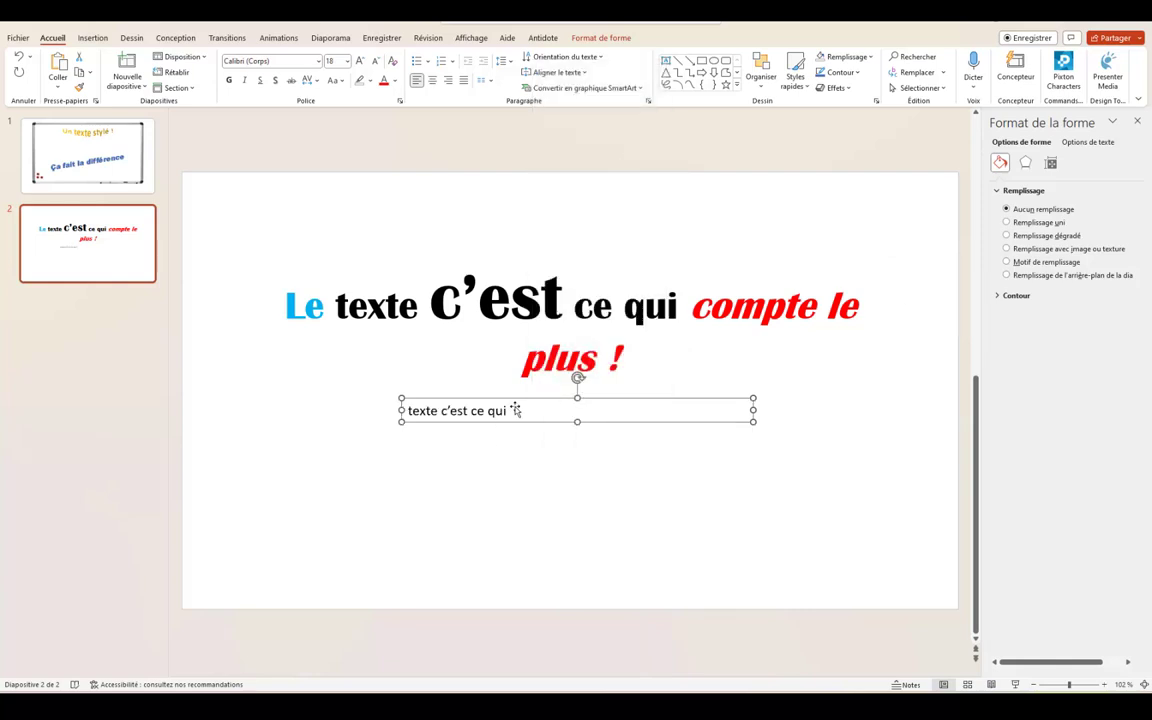
Step: Format the pasted text as Britannic Bold, size 44, centred in its box
triple_click(456, 412)
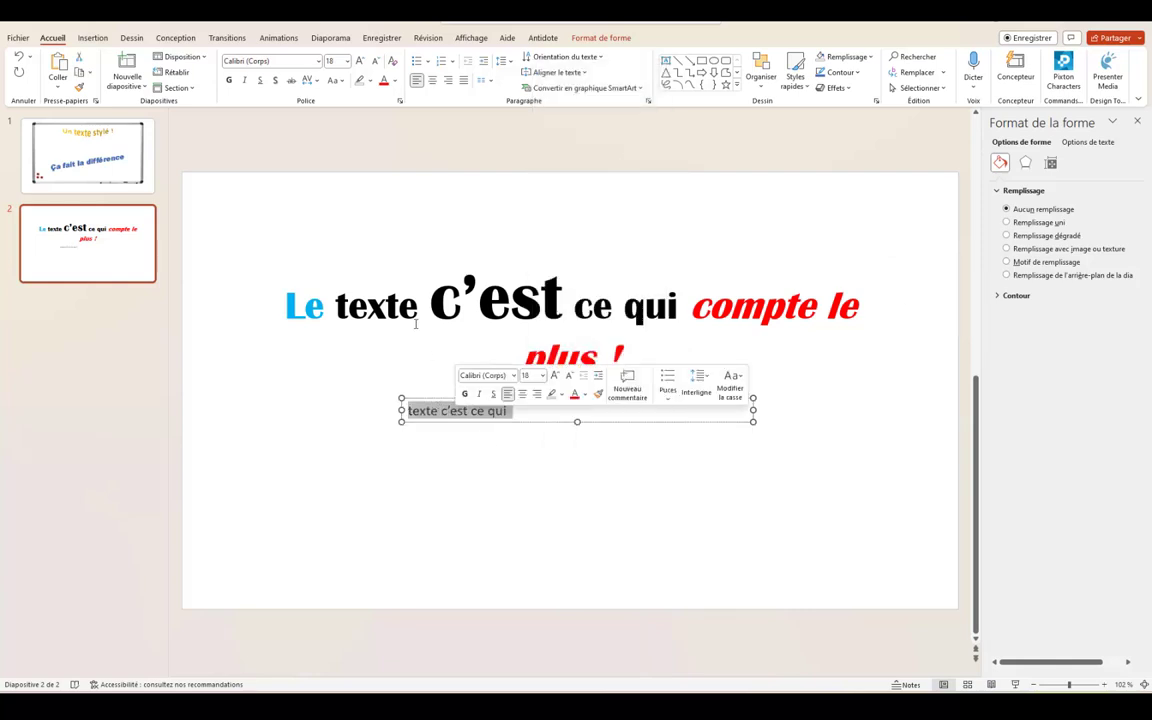
left_click(291, 62)
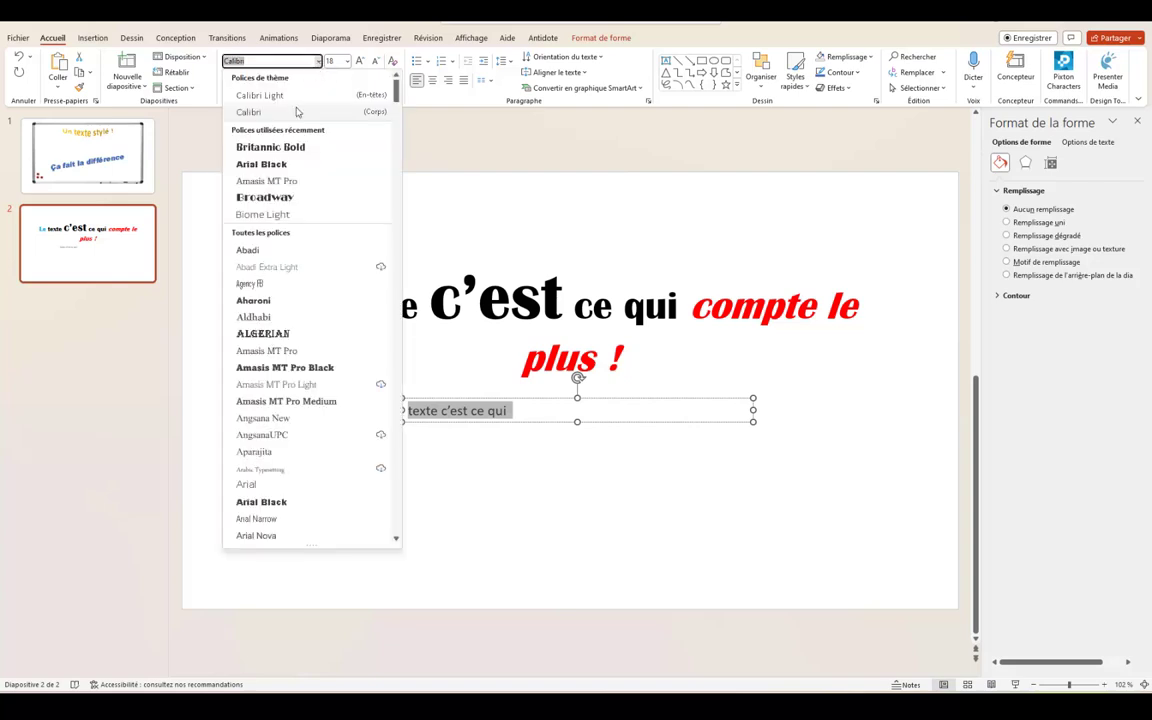
left_click(272, 148)
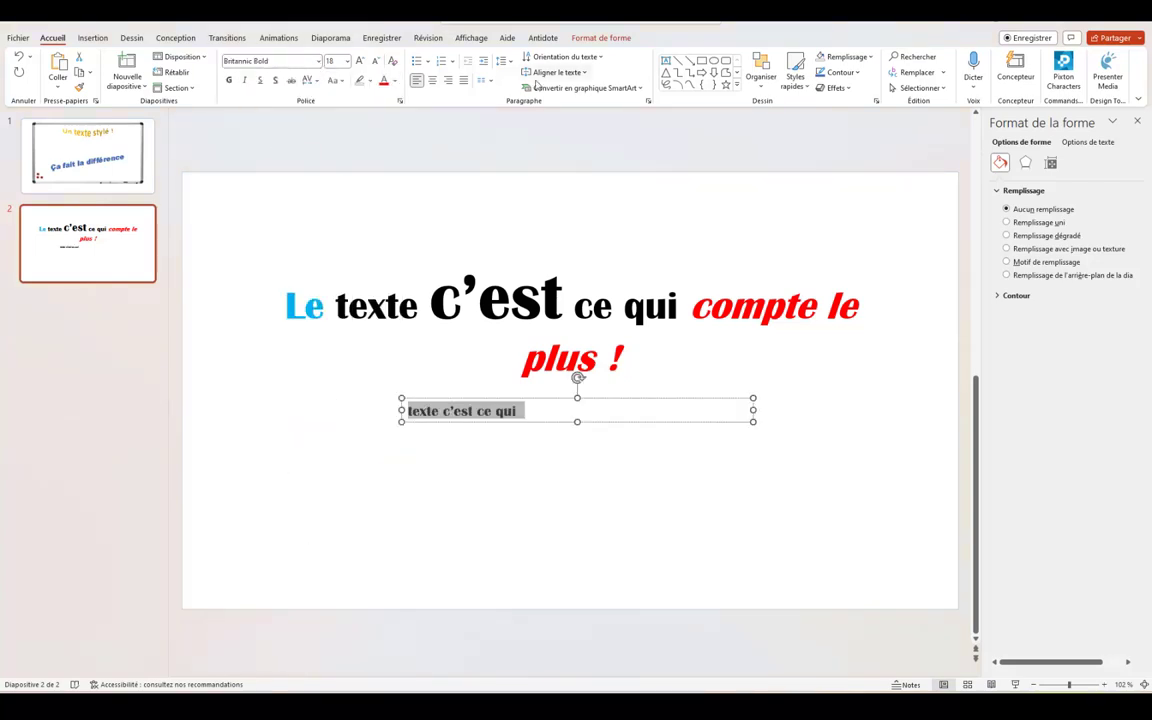
left_click(348, 62)
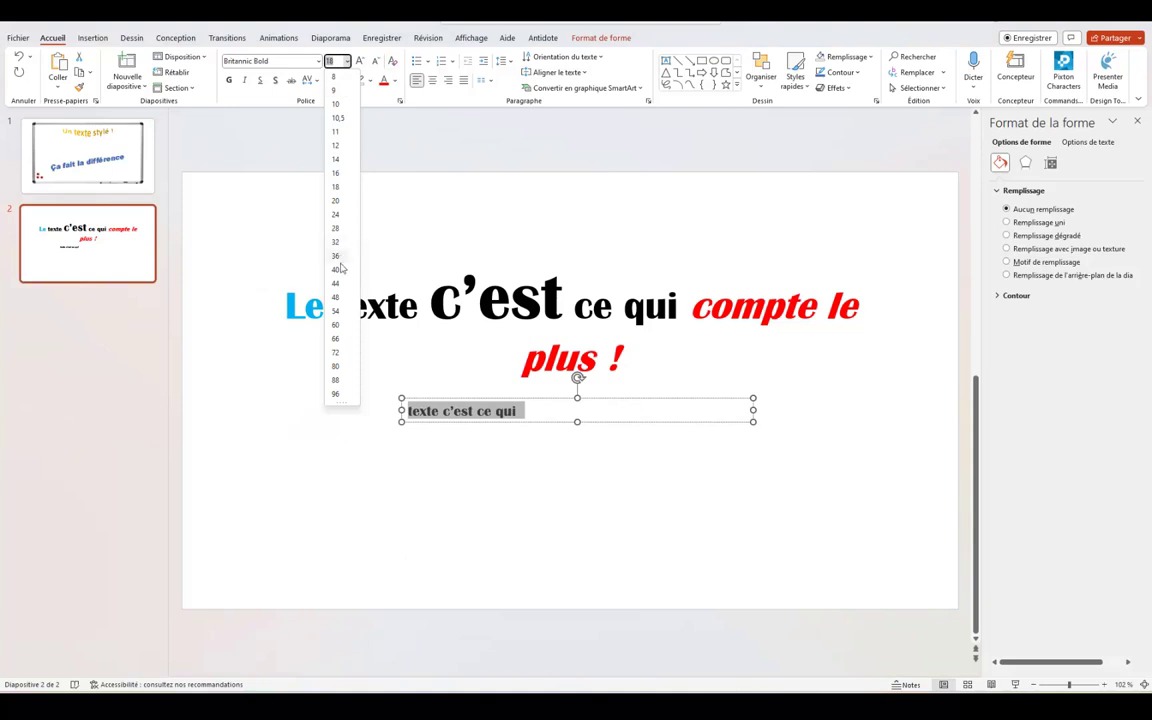
left_click(336, 284)
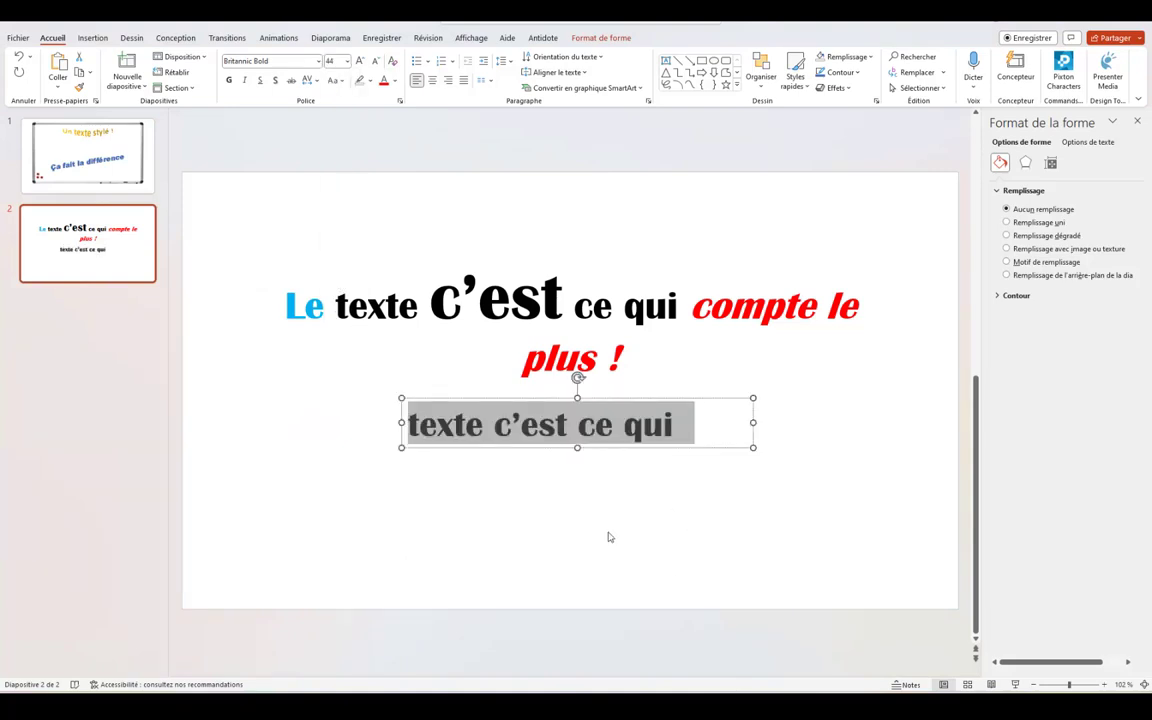
left_click(432, 80)
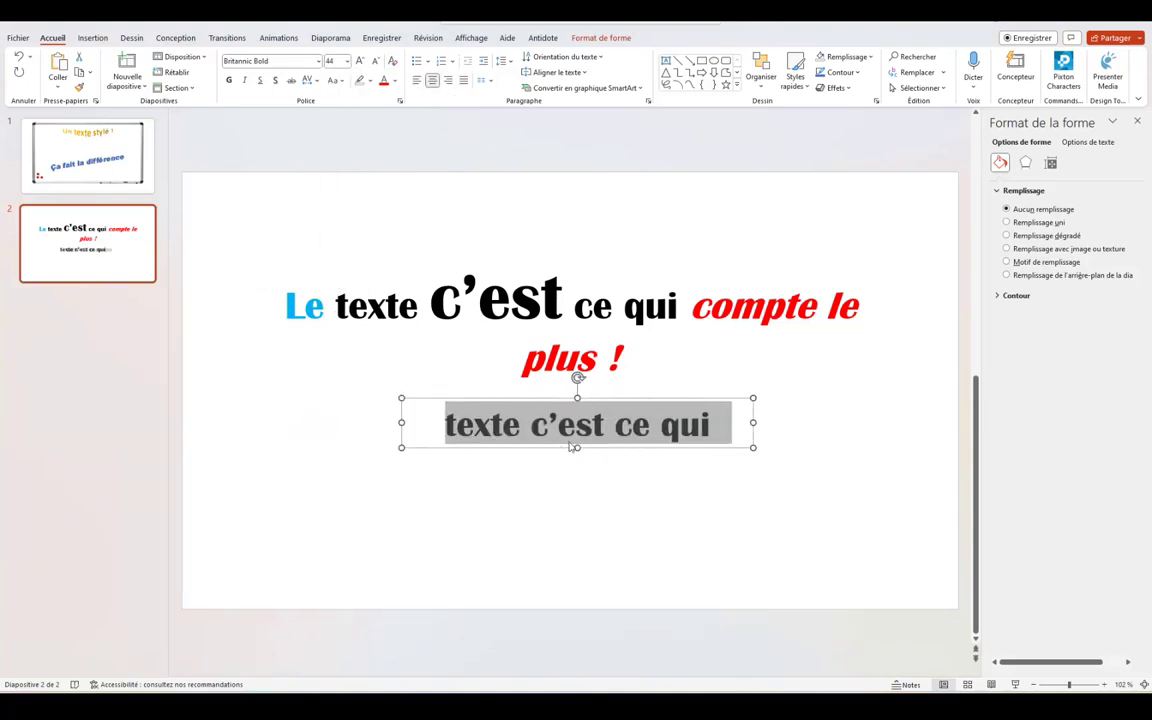
left_click(615, 424)
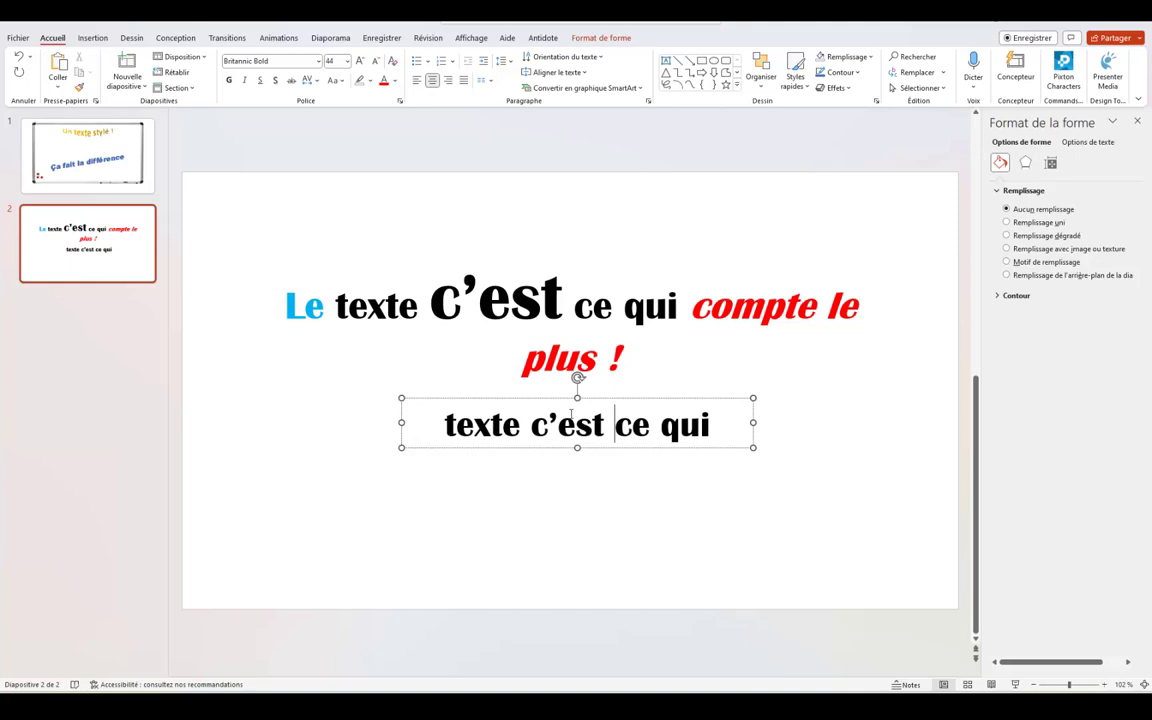
Step: Give the 'texte c'est ce qui' letters no fill and only a text outline
left_click(601, 38)
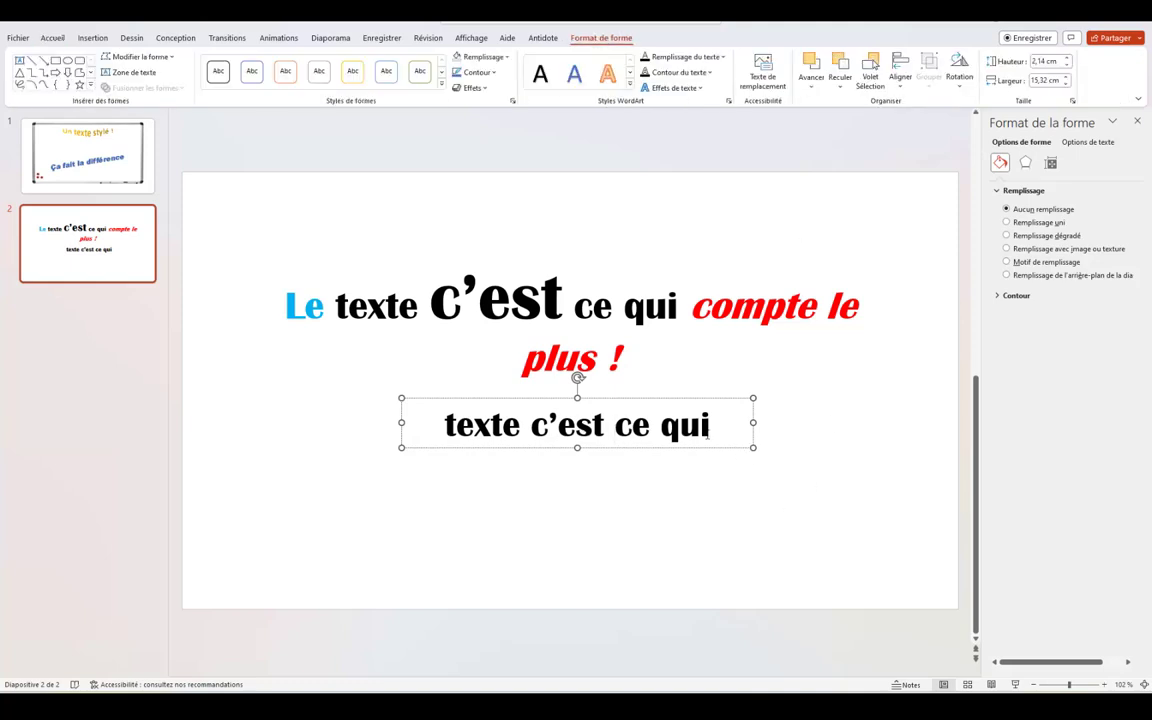
key("ctrl+a")
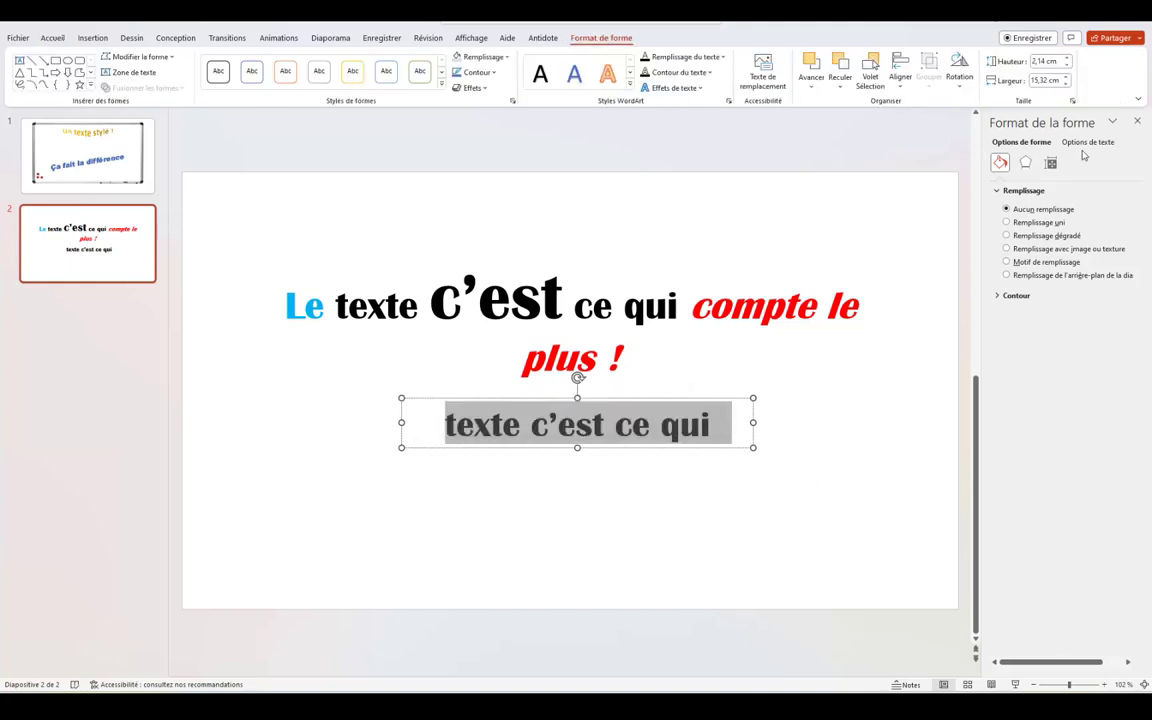
left_click(1085, 143)
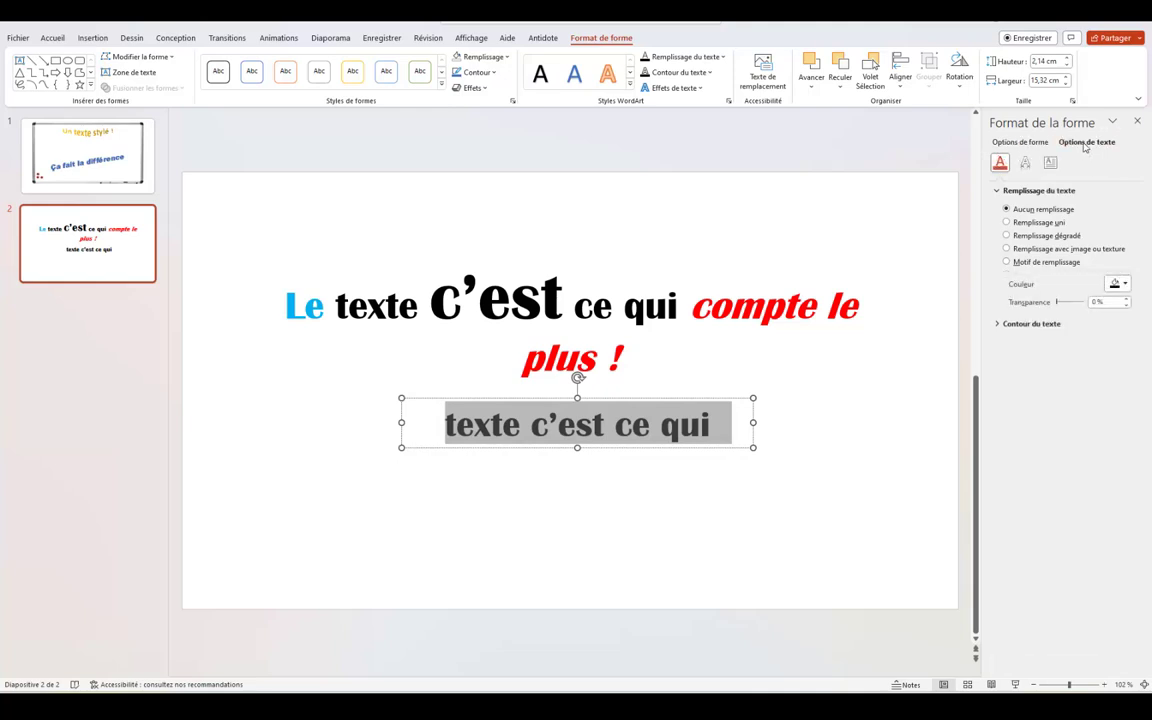
left_click(1007, 223)
left_click(1007, 210)
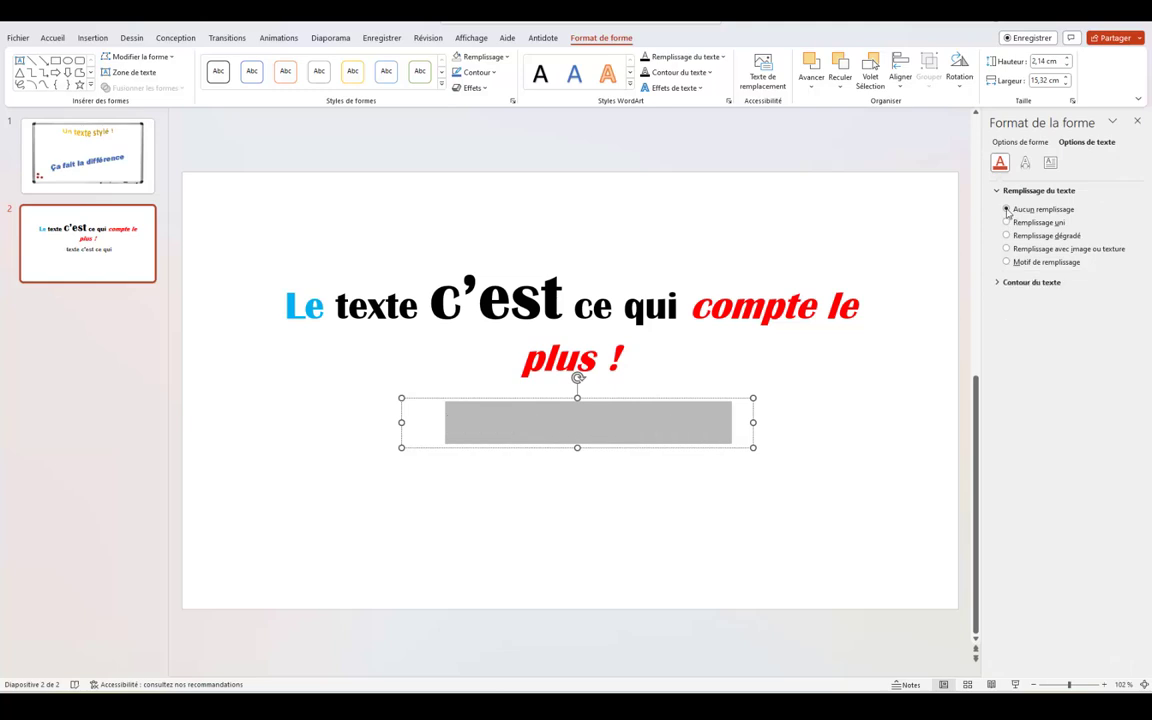
left_click(1003, 283)
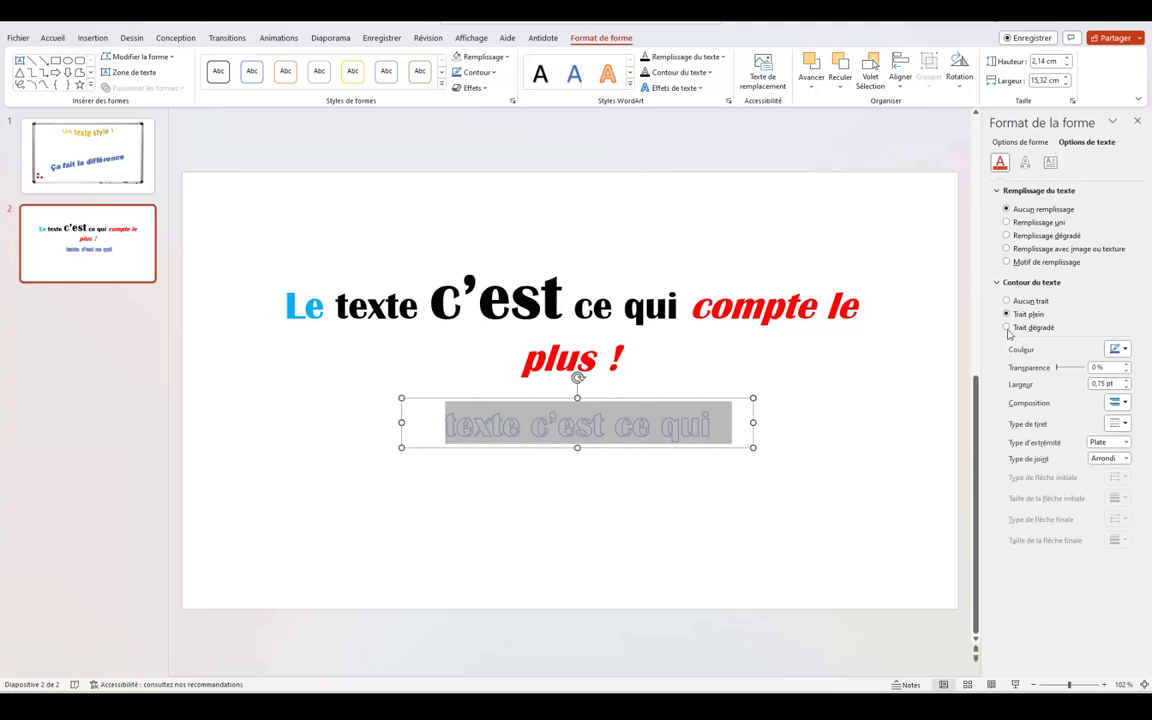
left_click(1006, 328)
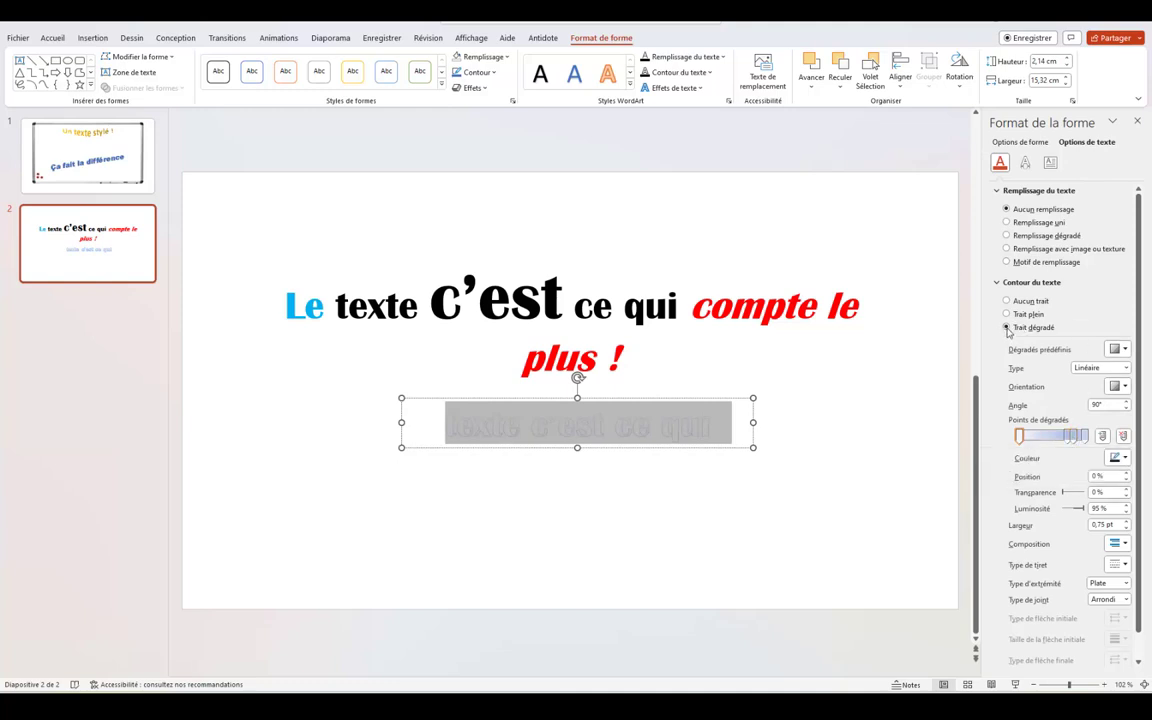
left_click(1007, 315)
left_click(826, 549)
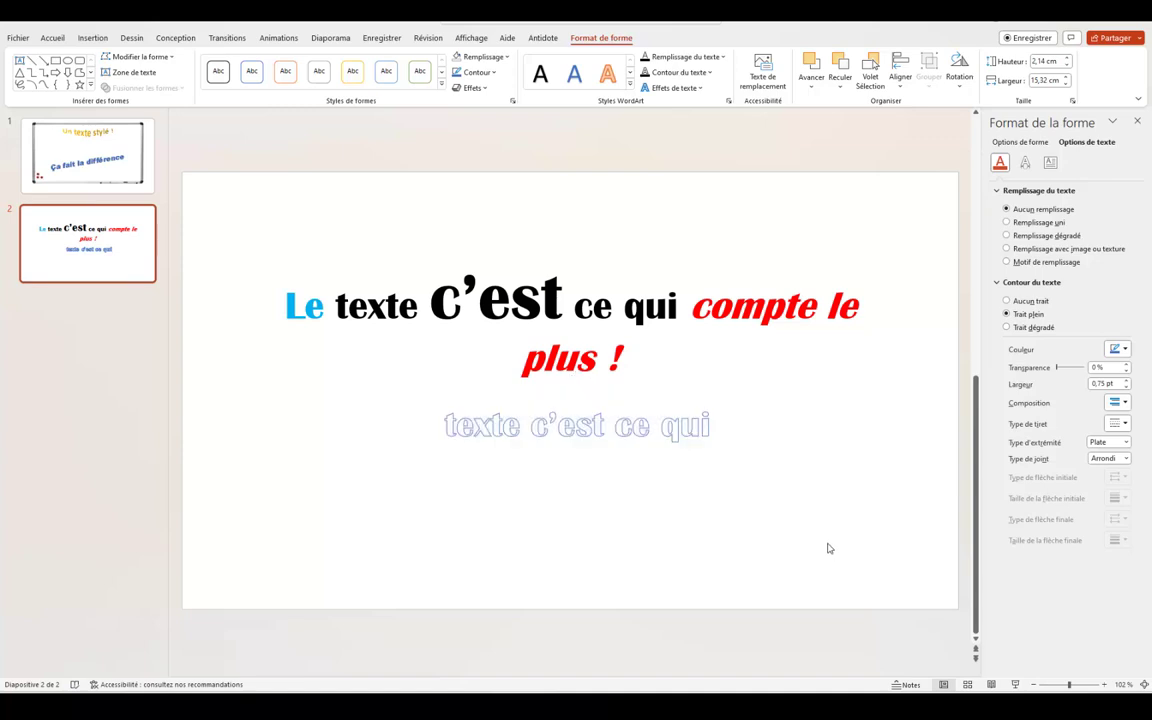
Step: Resize the word 'c'est' in the outlined line to 44 pt, then select the whole line
left_click(547, 430)
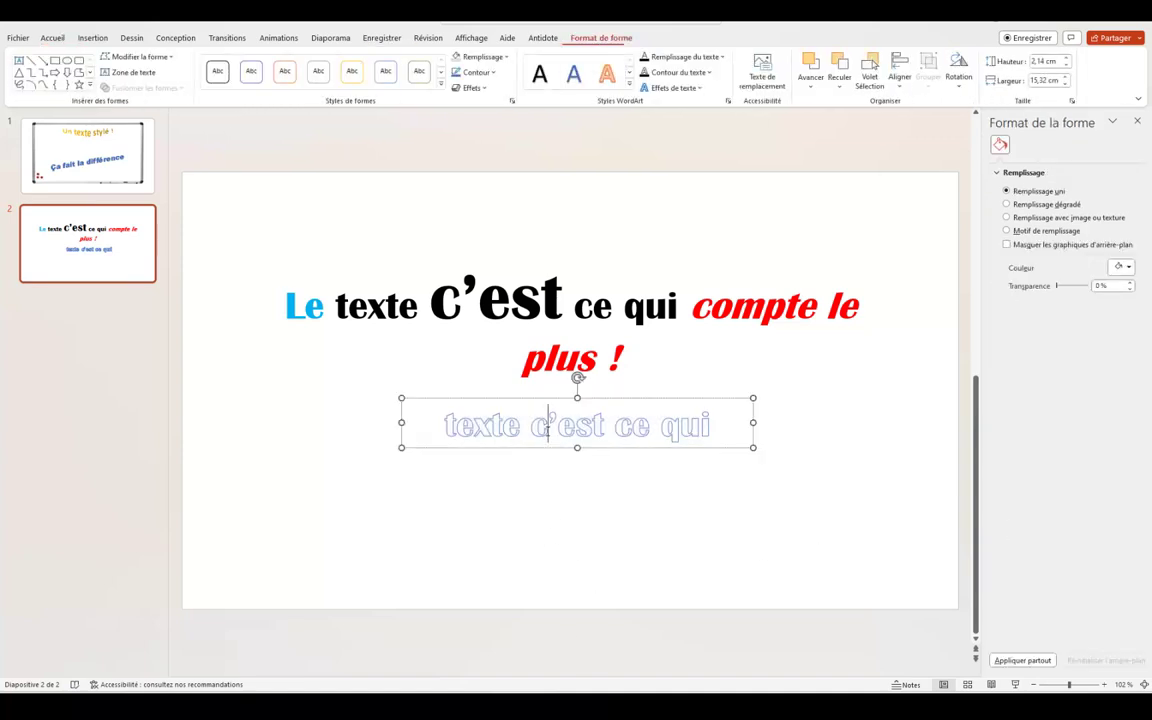
double_click(547, 430)
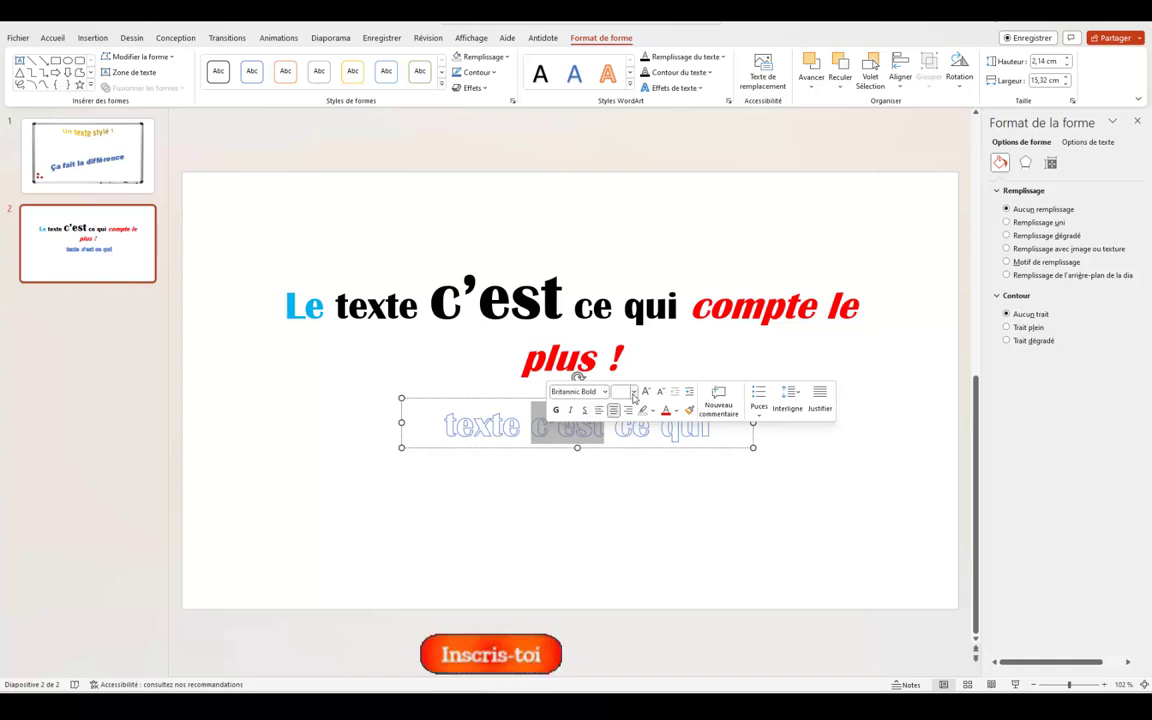
left_click(633, 393)
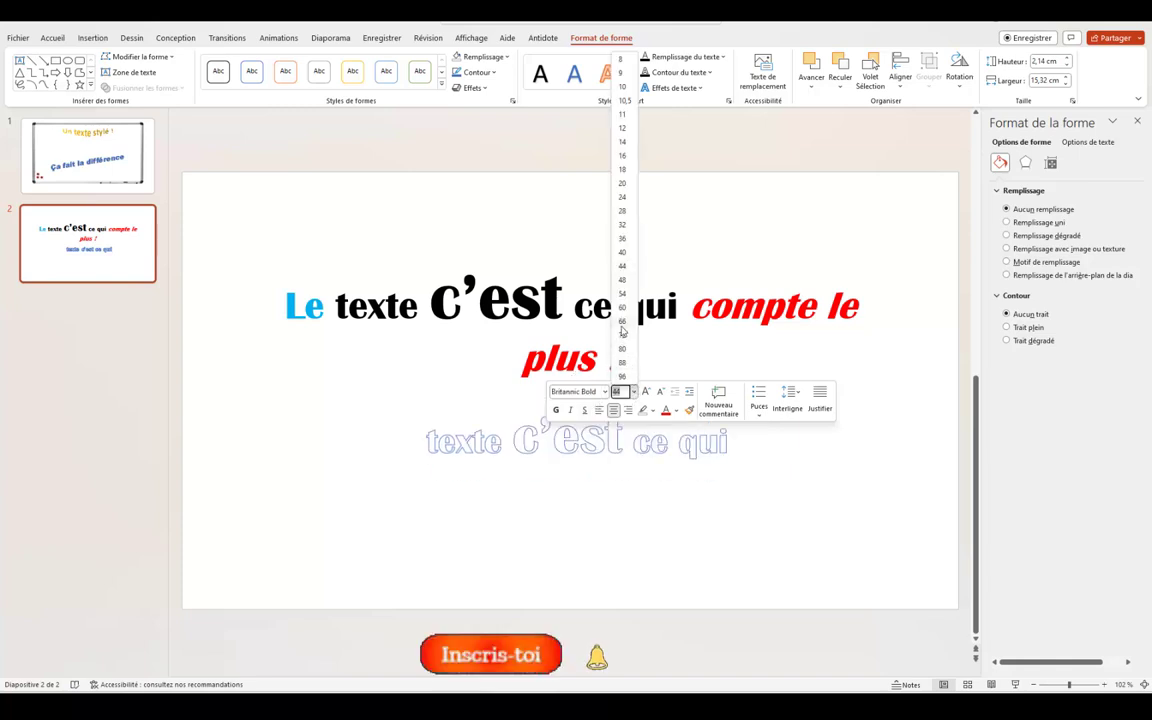
left_click(622, 332)
left_click(380, 506)
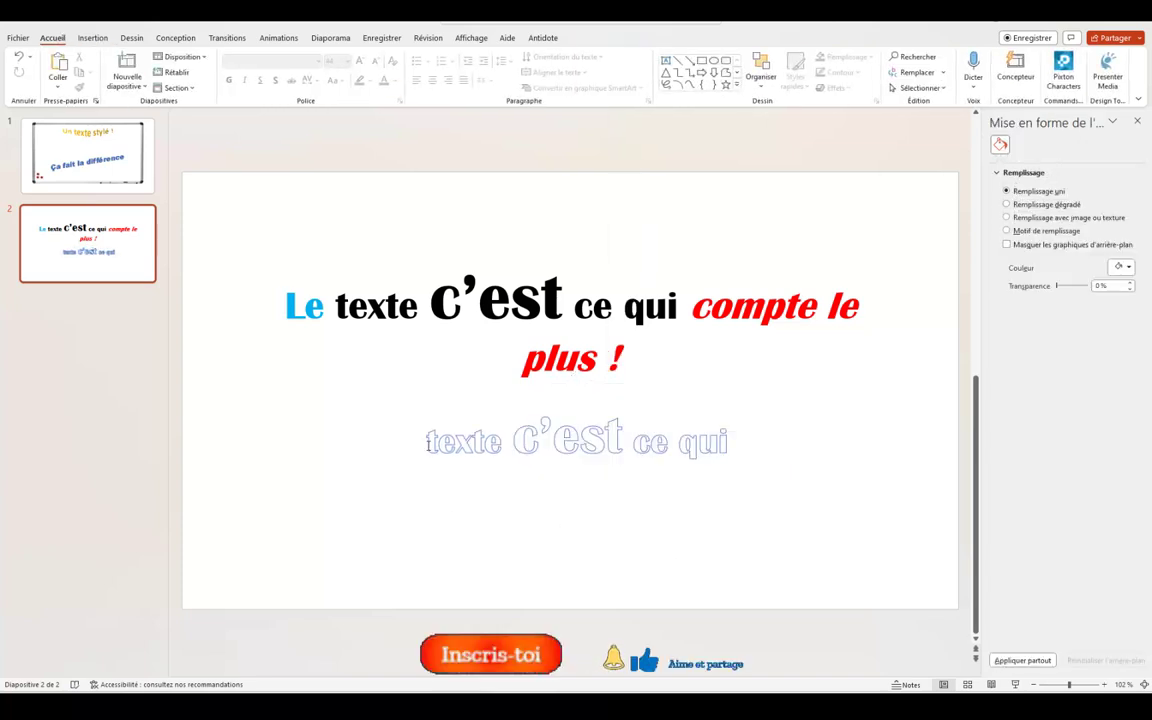
left_click_drag(428, 444, 728, 432)
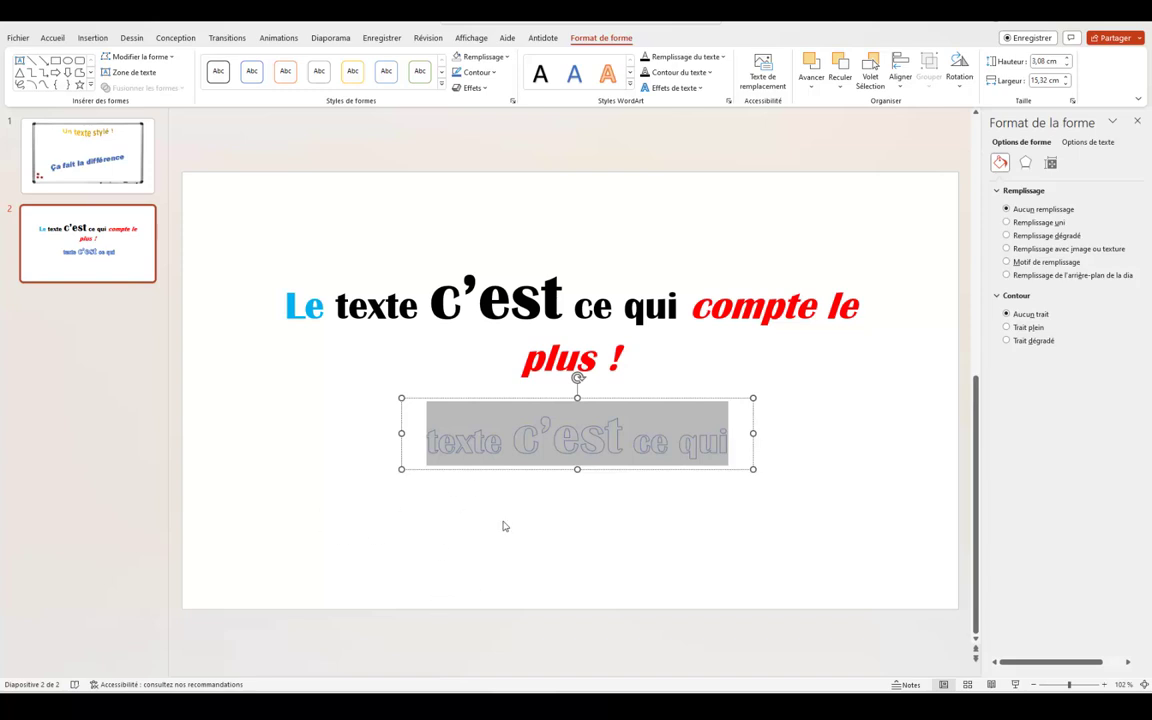
left_click(433, 497)
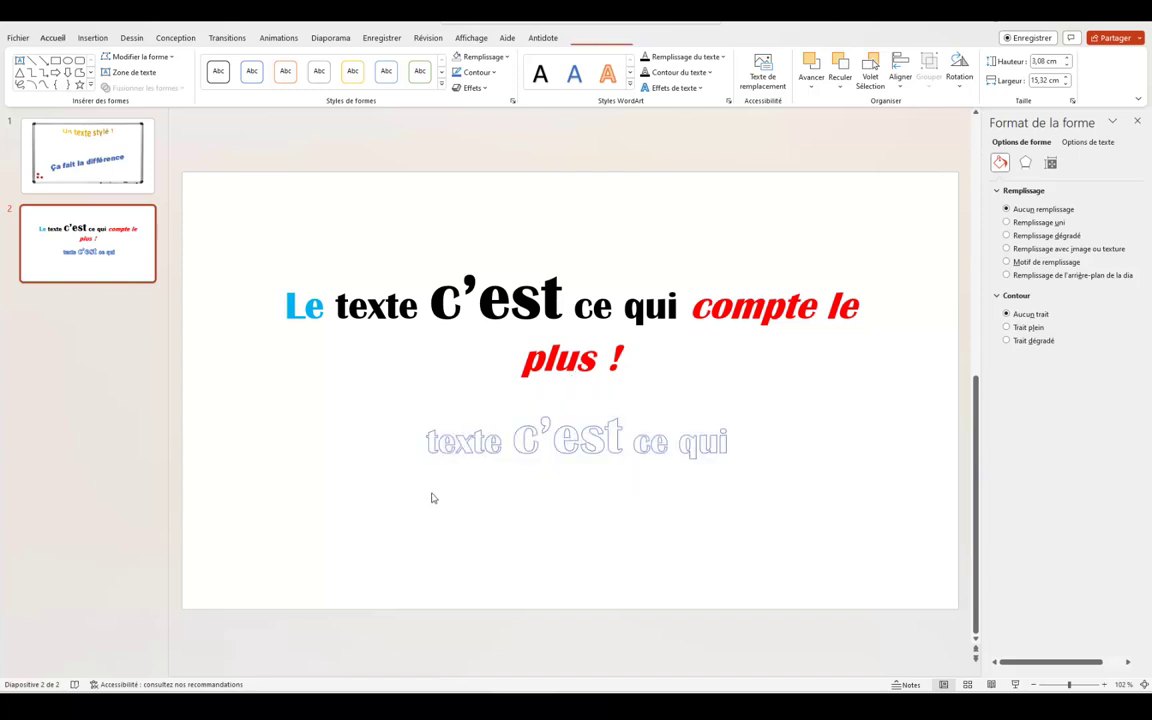
double_click(563, 442)
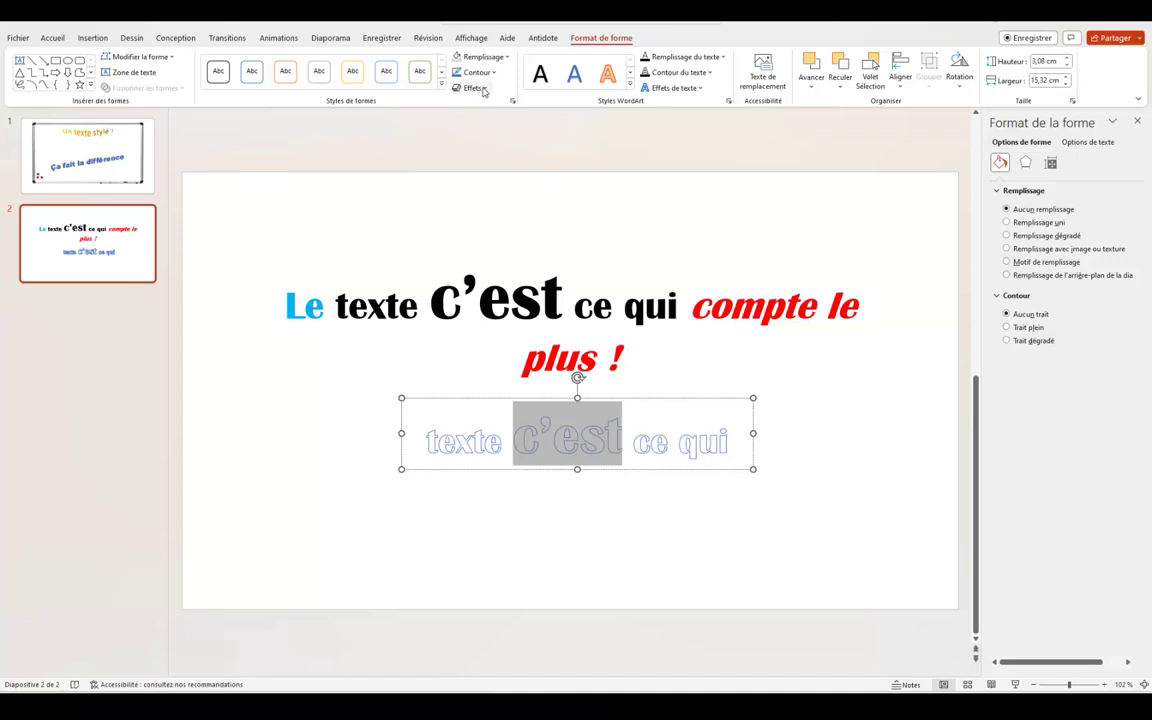
left_click(488, 89)
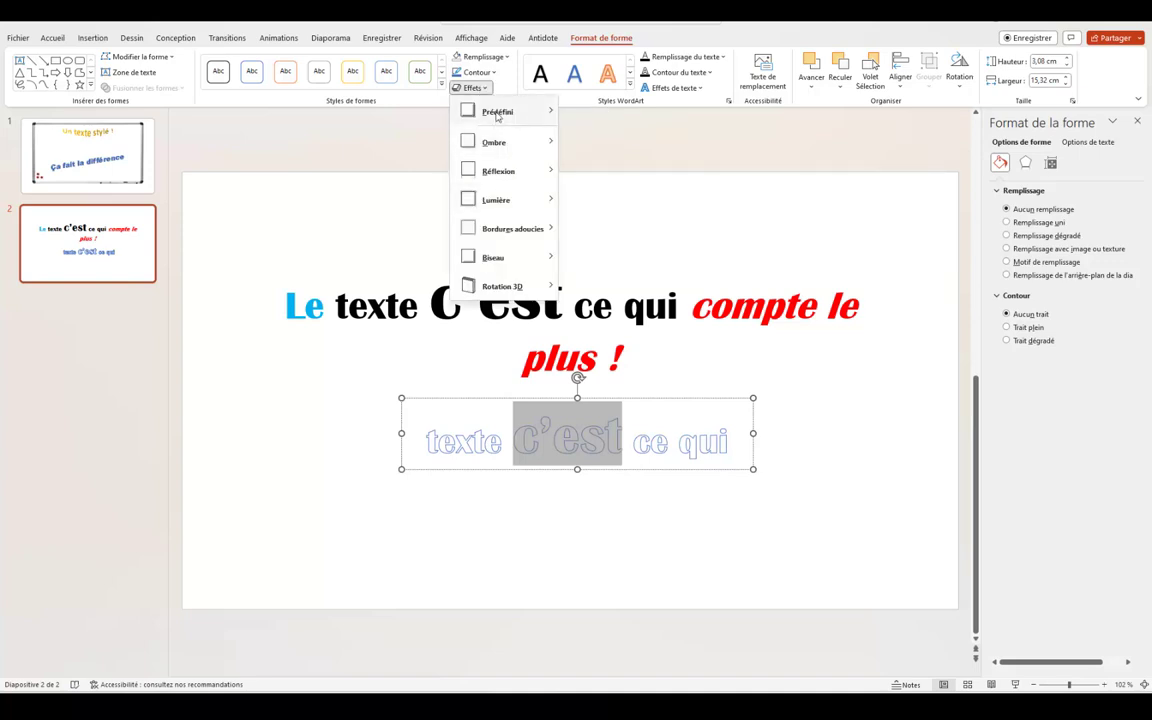
mouse_move(497, 111)
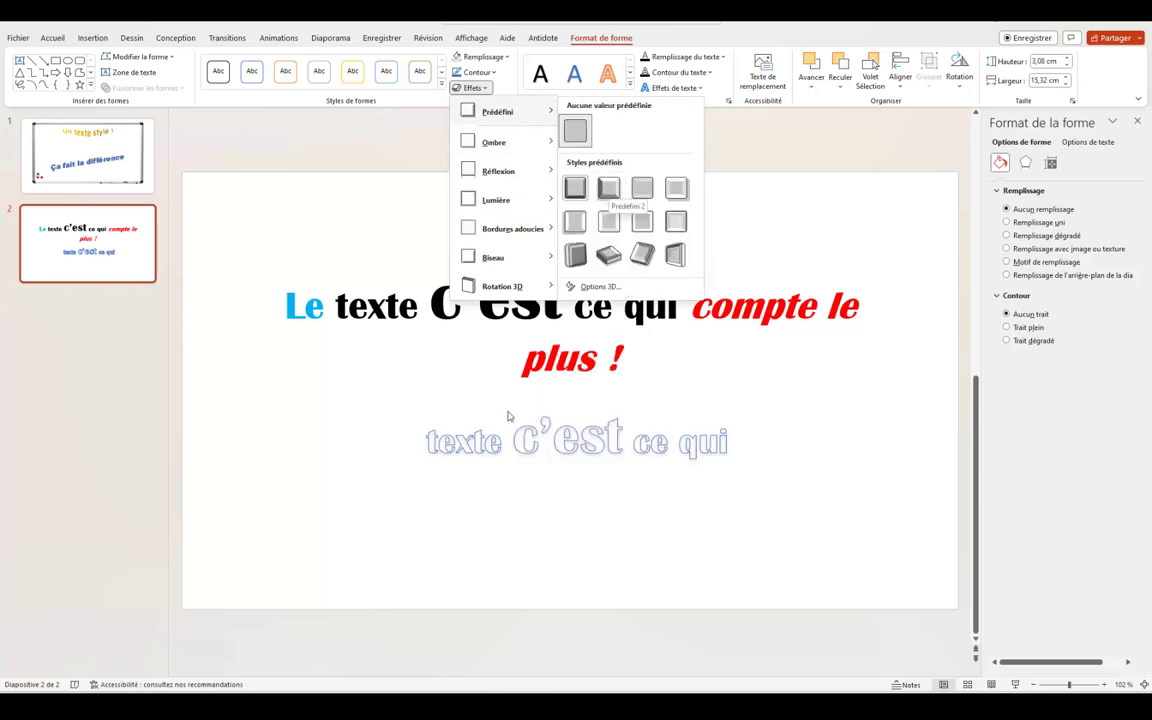
left_click(332, 445)
left_click(430, 300)
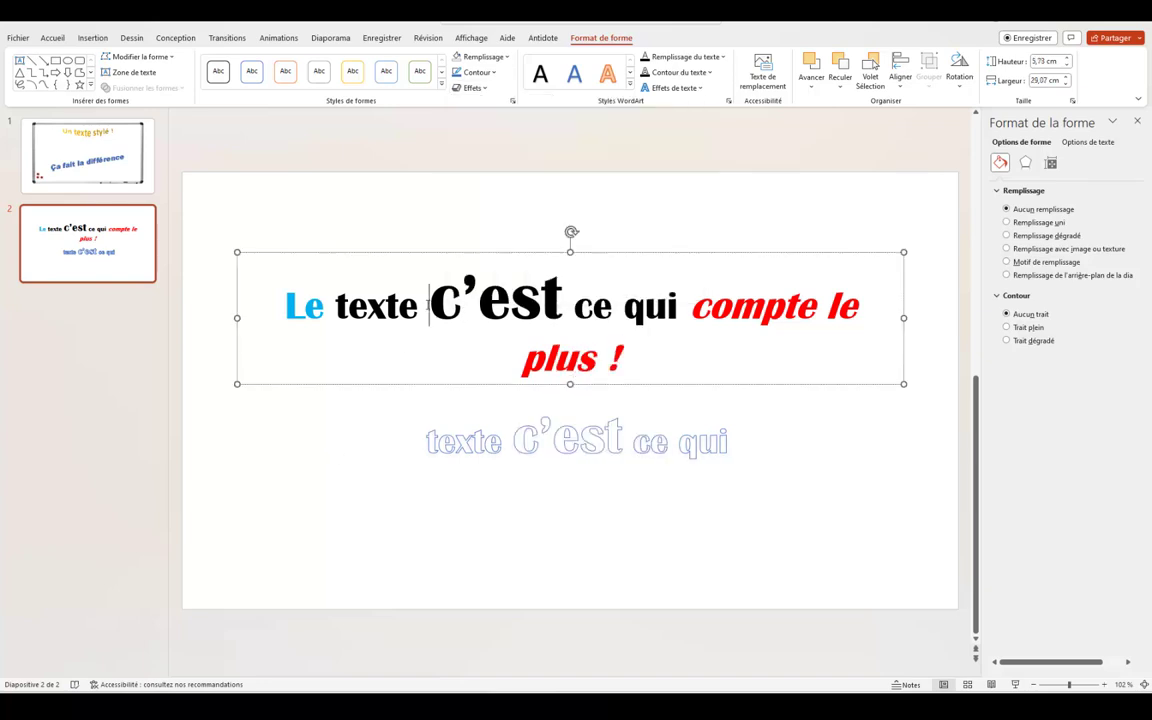
left_click(284, 308)
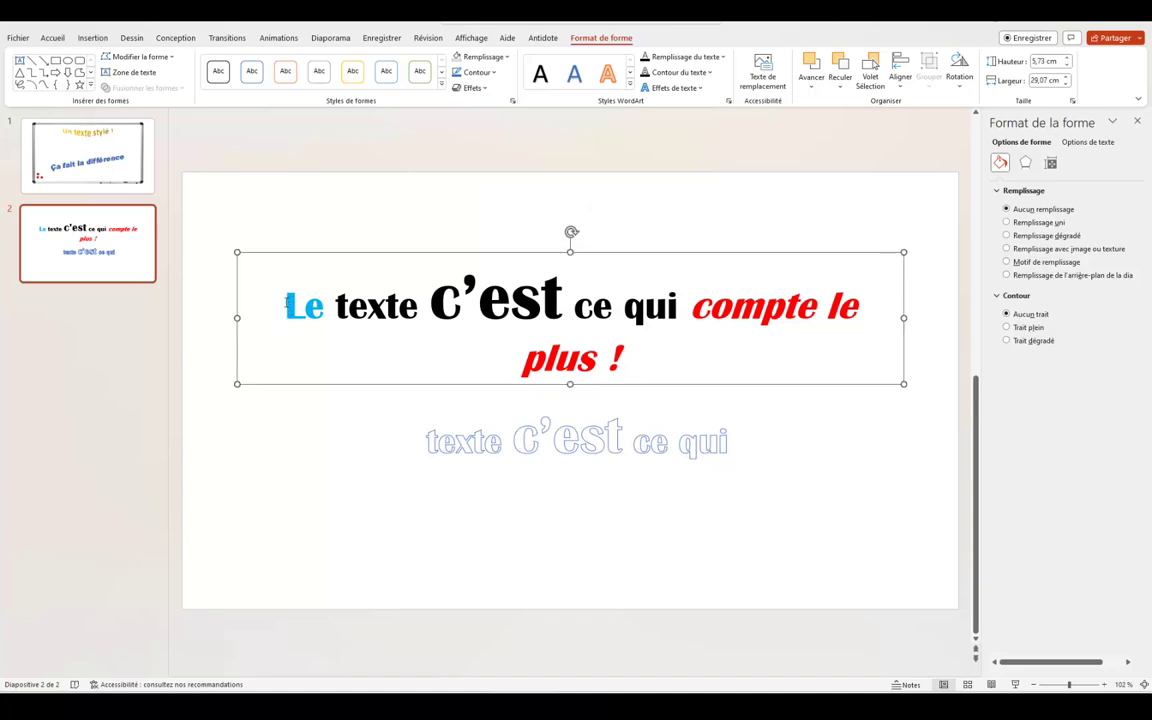
left_click_drag(287, 303, 735, 334)
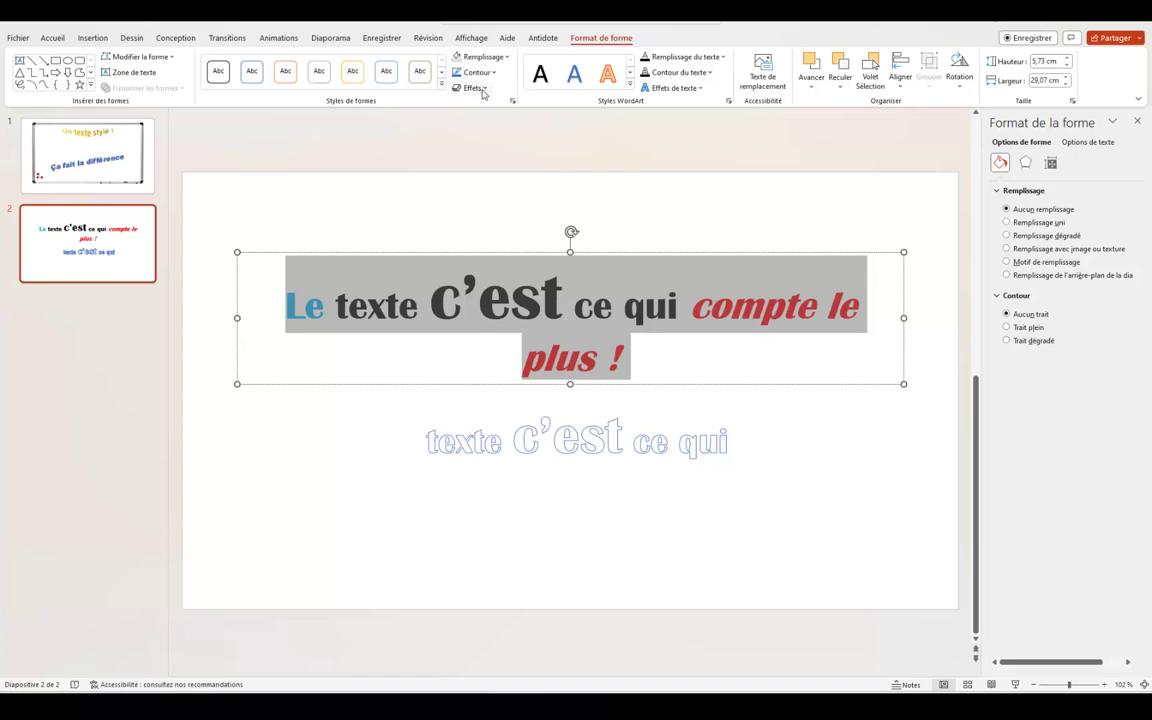
left_click(486, 91)
mouse_move(498, 111)
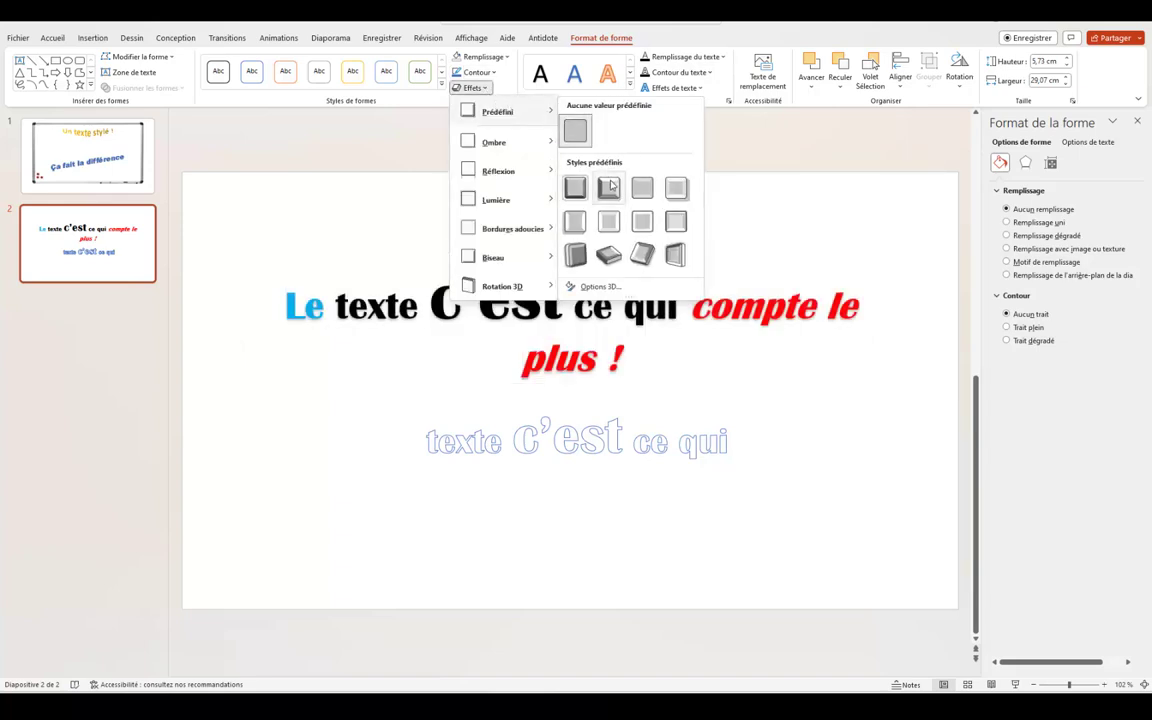
left_click(386, 375)
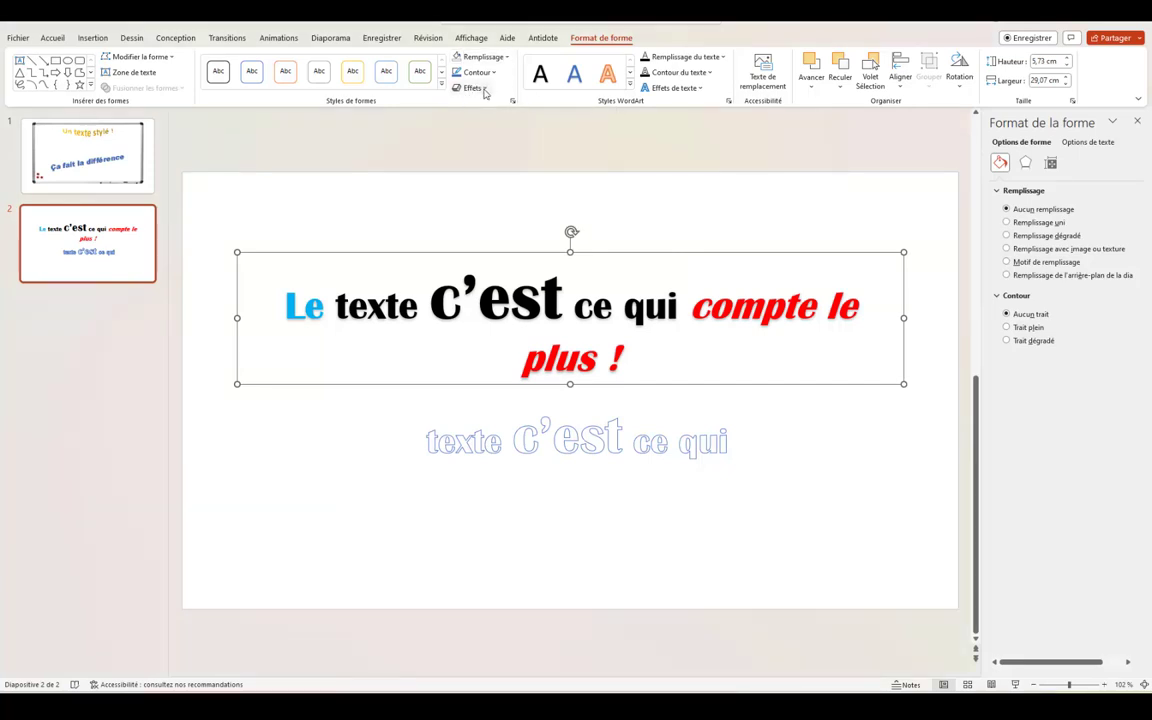
Step: Add an outer shadow to the title sentence and try a close reflection beneath it
left_click(470, 87)
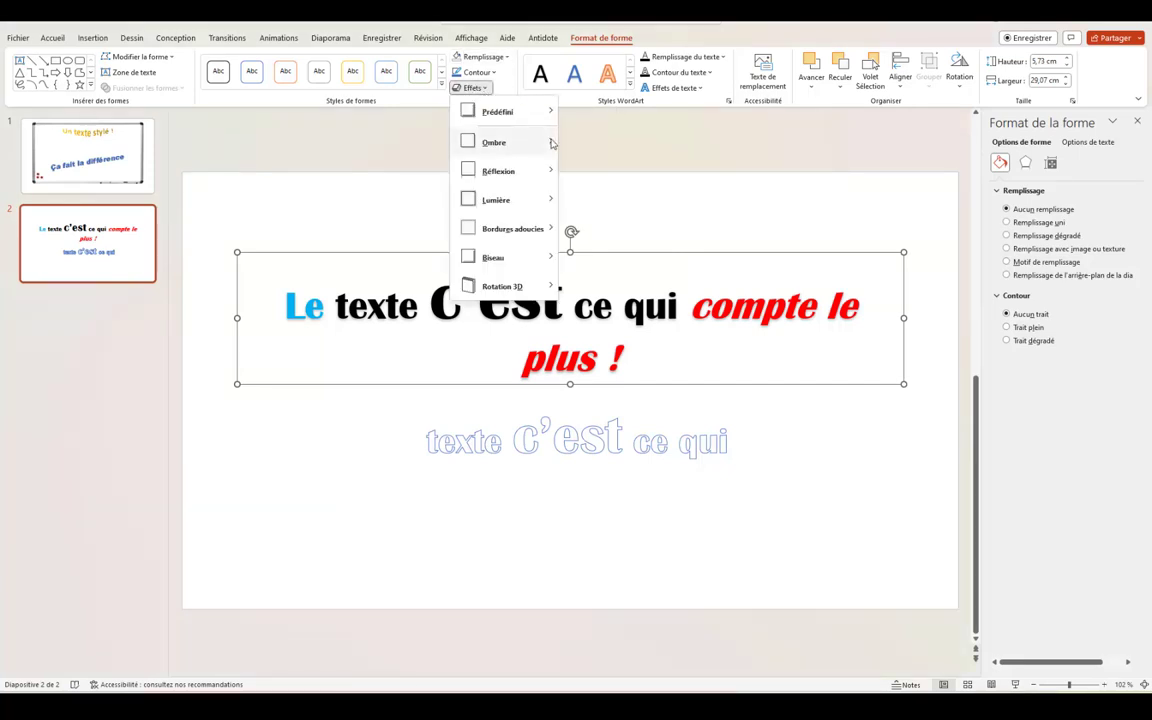
mouse_move(505, 142)
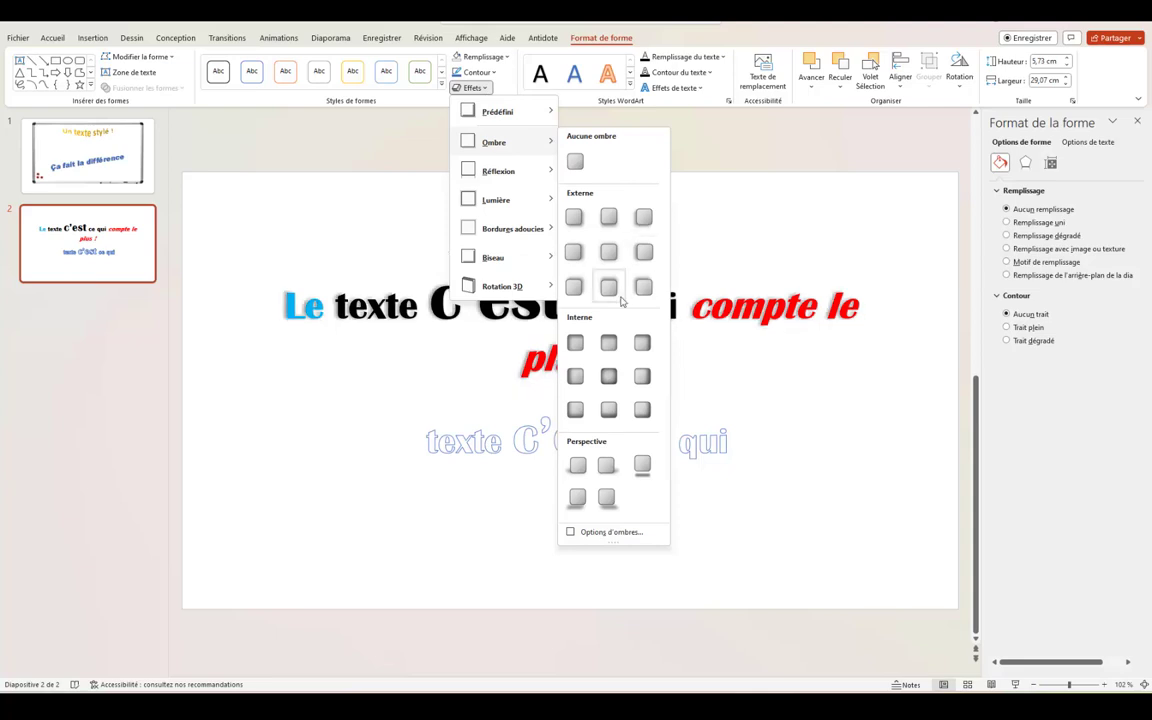
left_click(610, 287)
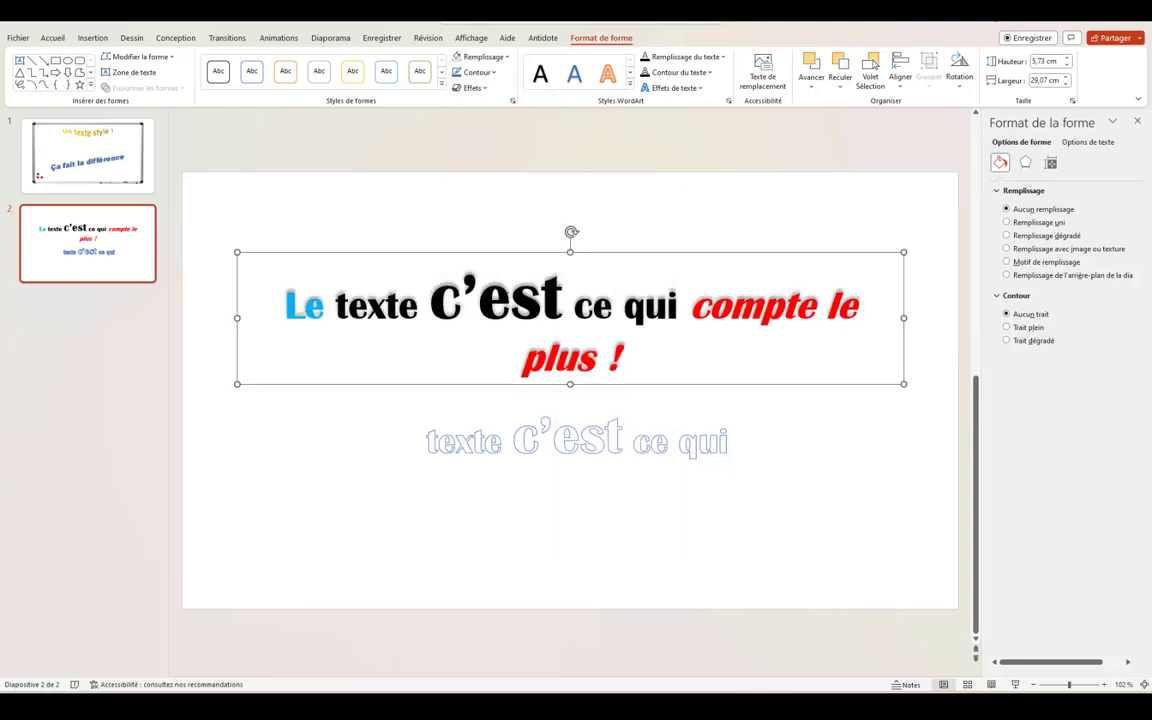
left_click(487, 91)
mouse_move(498, 171)
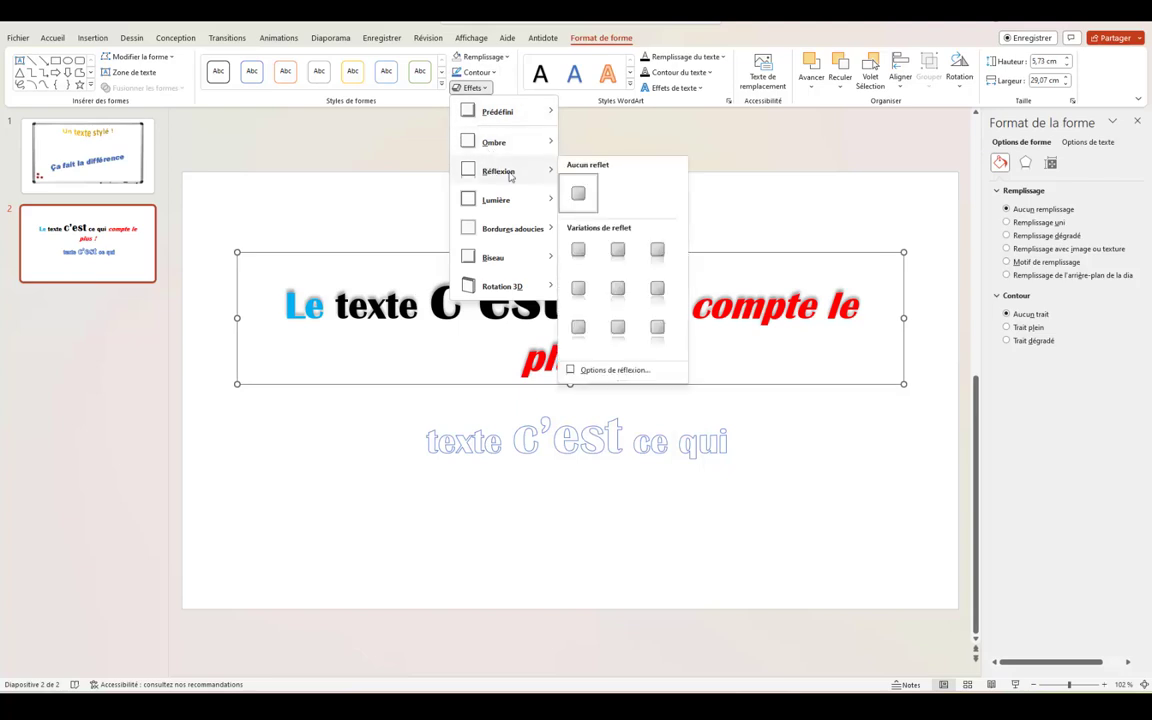
left_click(578, 291)
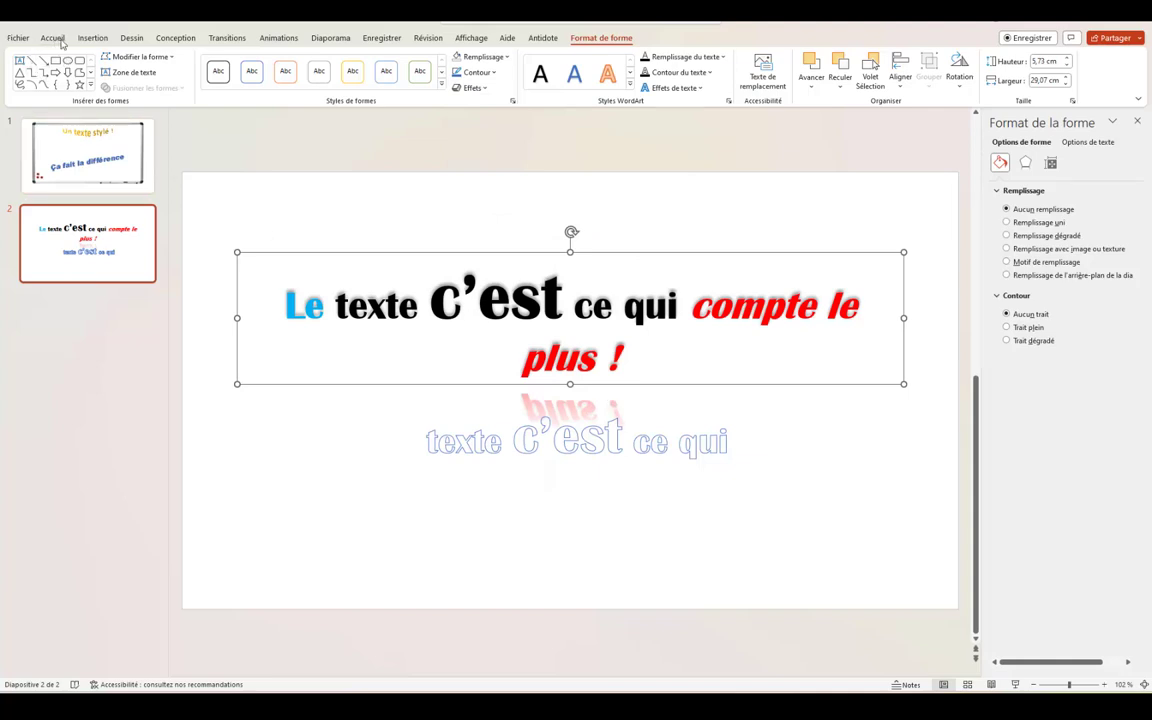
left_click(480, 89)
mouse_move(498, 171)
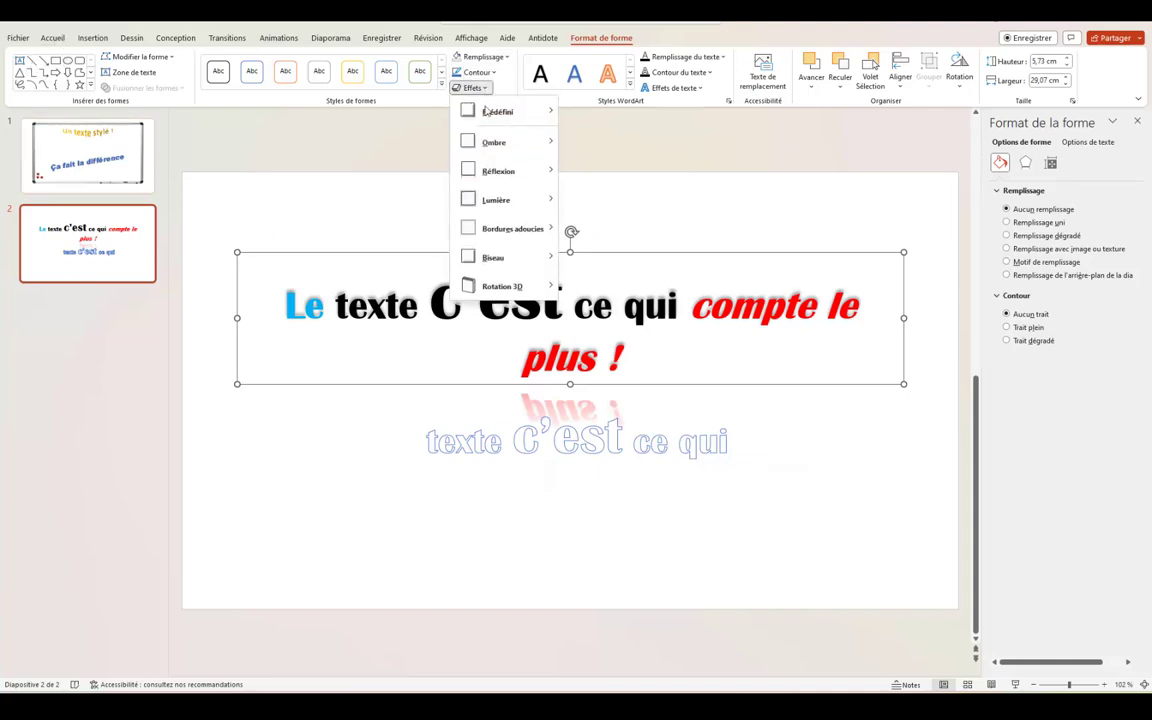
left_click(578, 192)
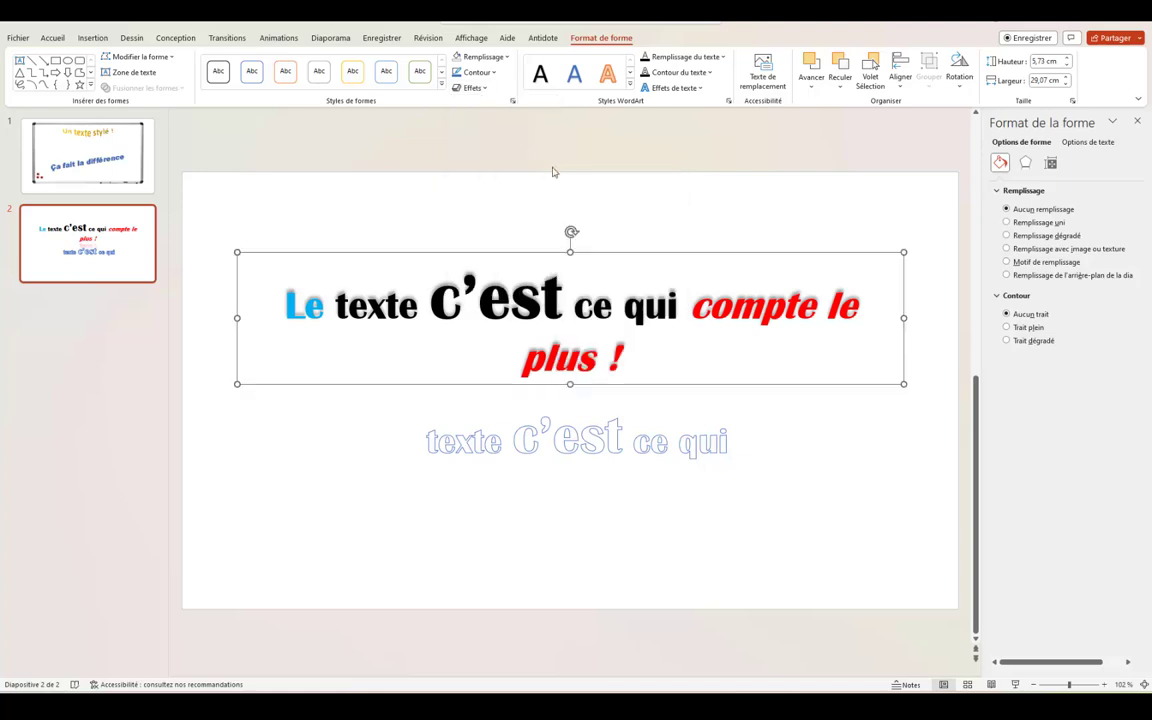
left_click(470, 88)
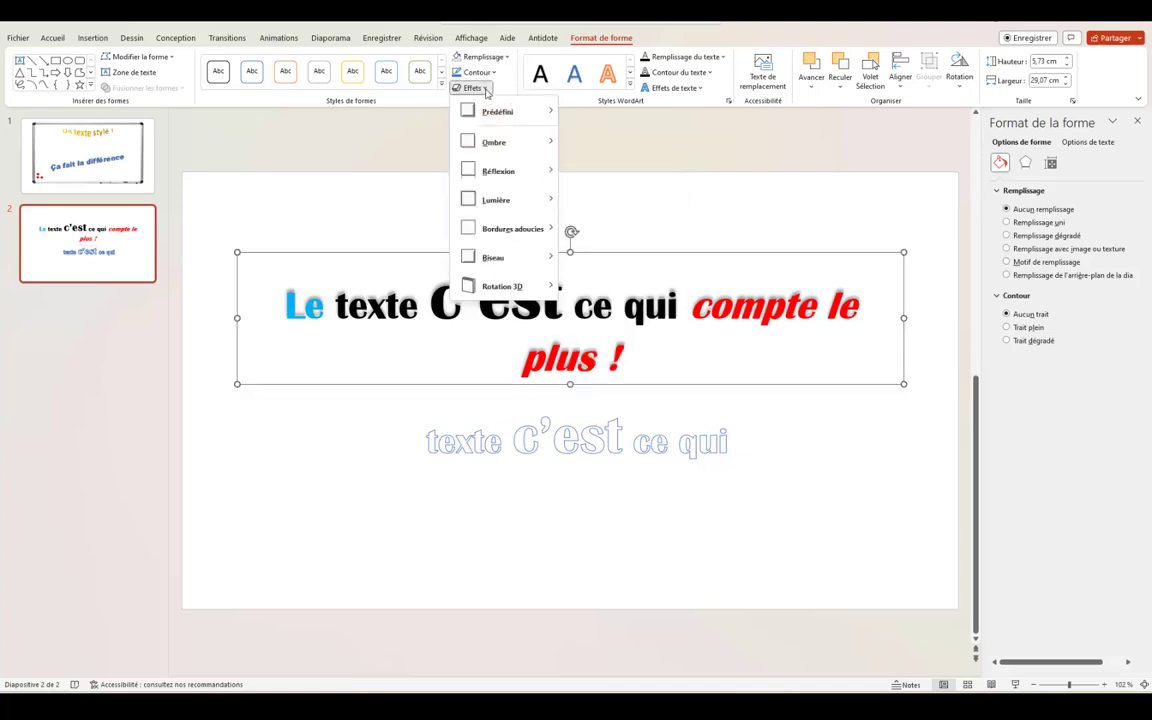
mouse_move(496, 200)
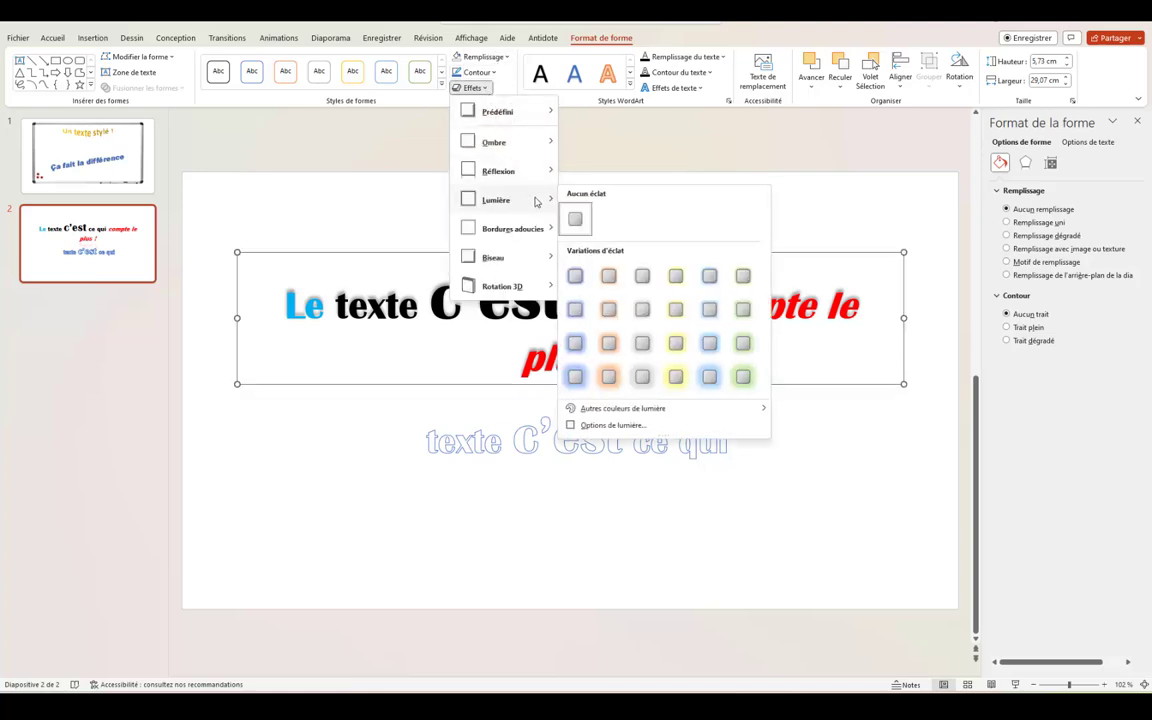
left_click(675, 345)
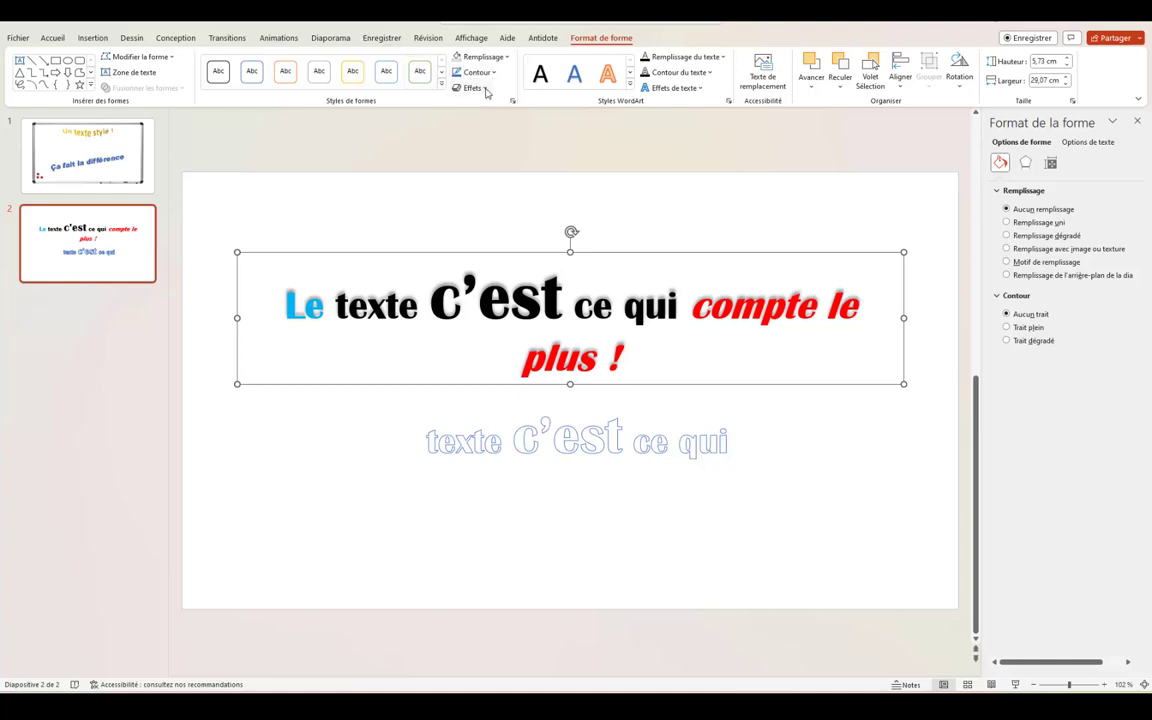
left_click(484, 89)
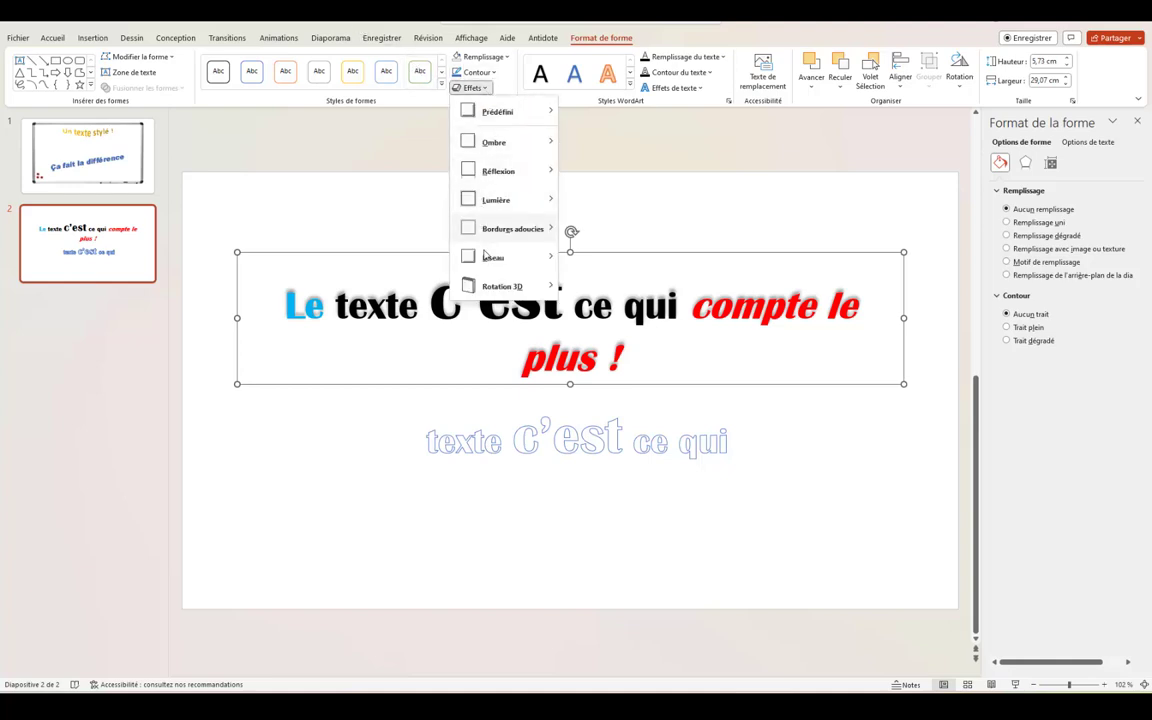
mouse_move(496, 200)
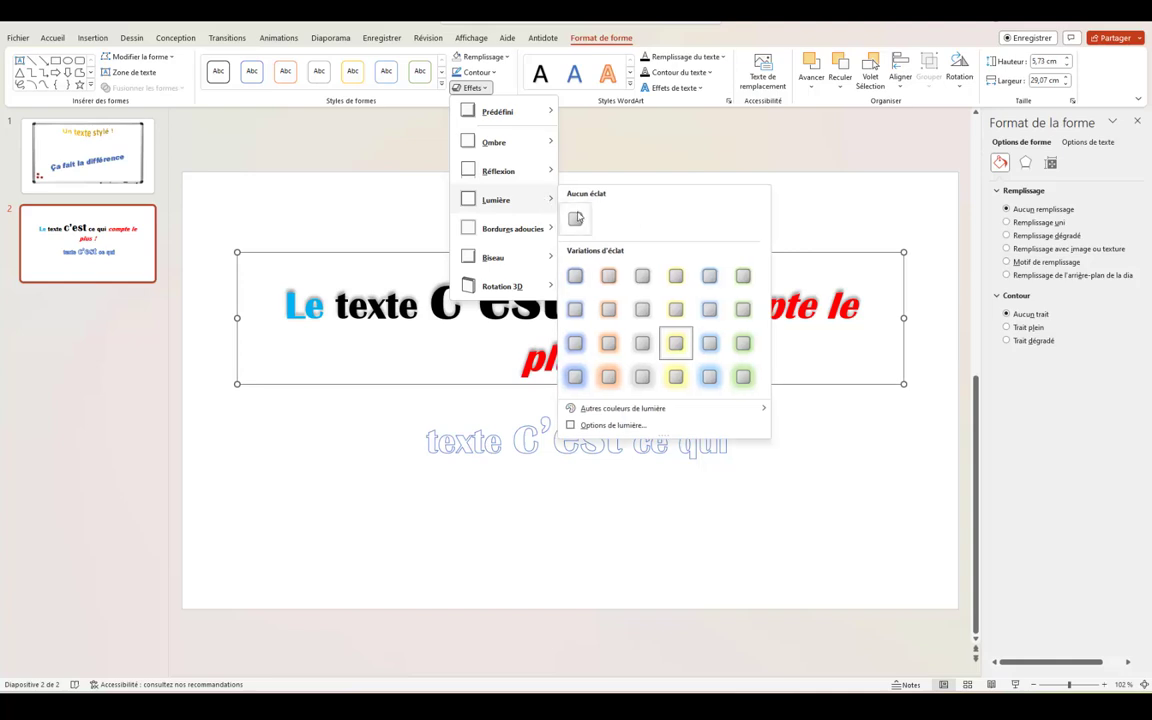
left_click(576, 218)
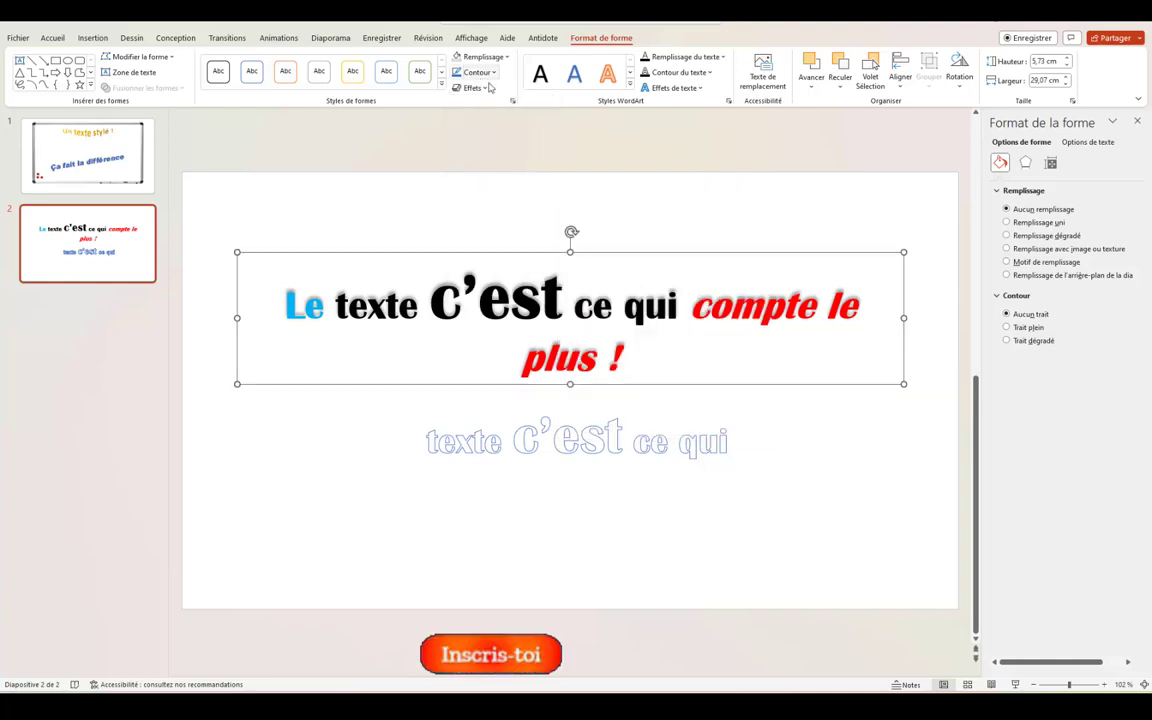
left_click(484, 88)
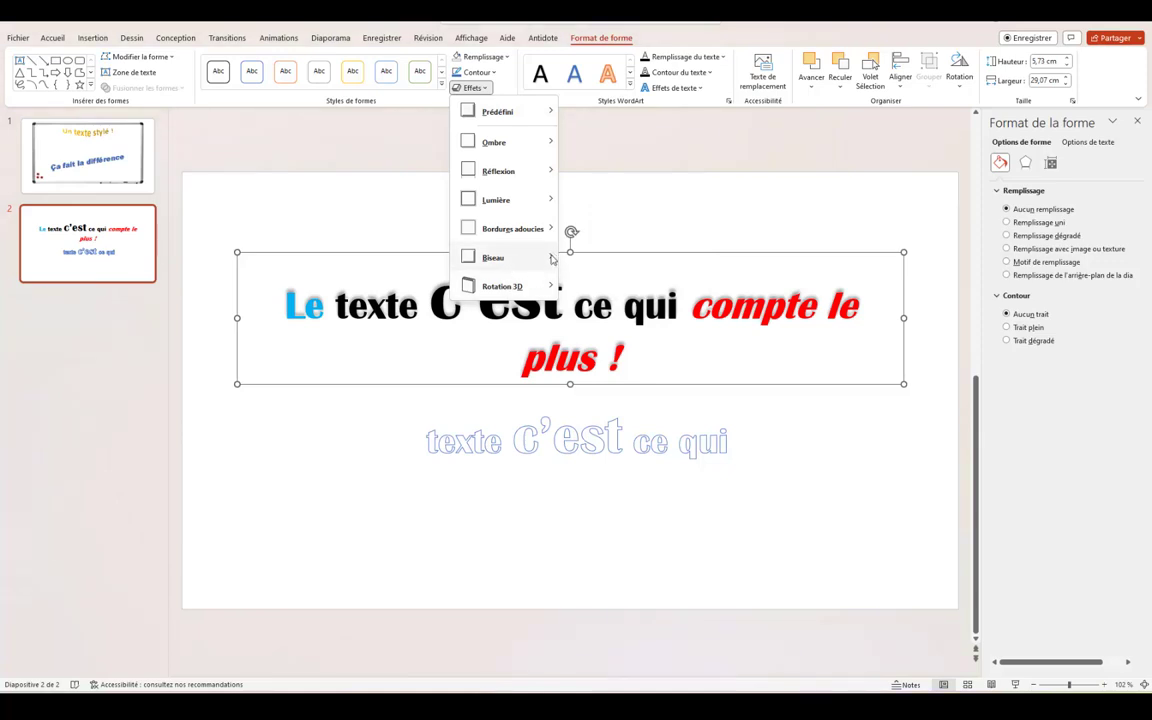
mouse_move(493, 257)
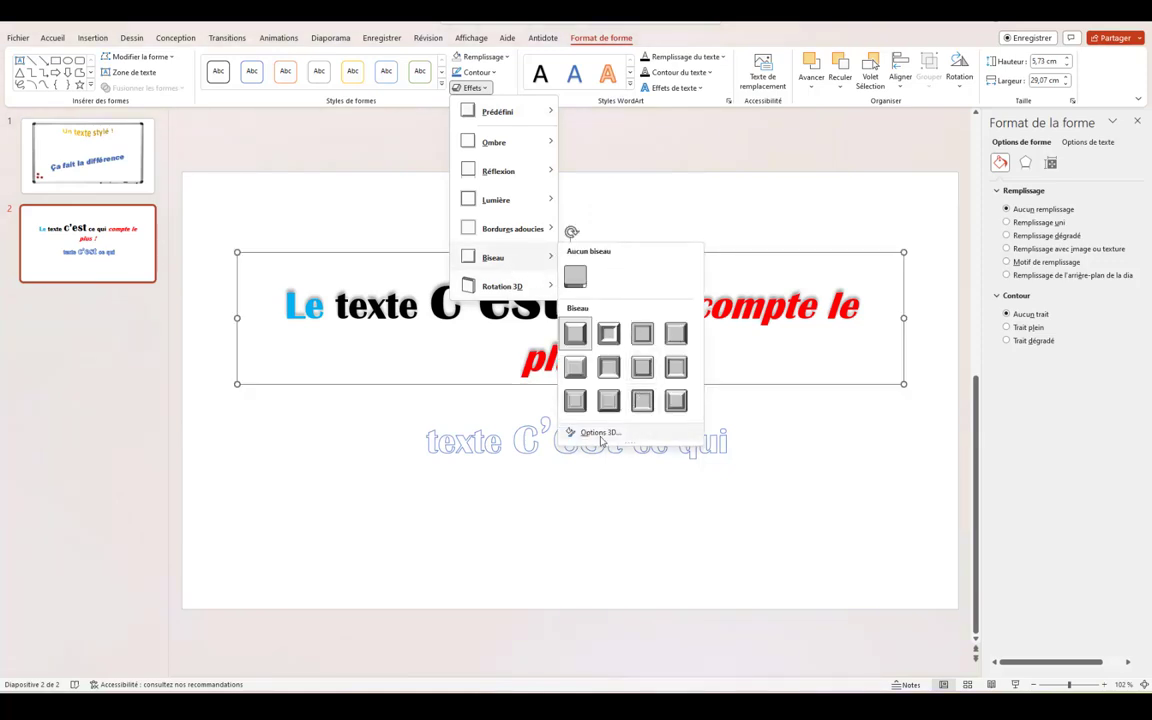
Step: Show the 3D format options, select 'ce qui compte' in the title, then pick the outlined box
left_click(599, 433)
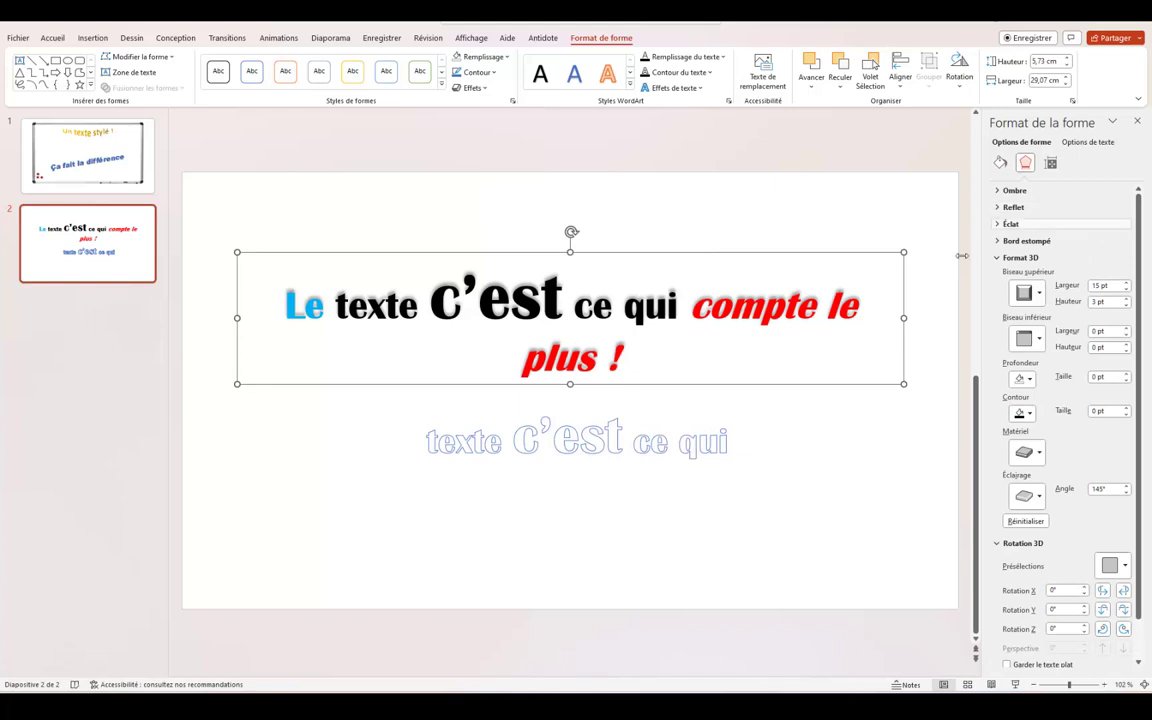
left_click_drag(572, 300, 703, 318)
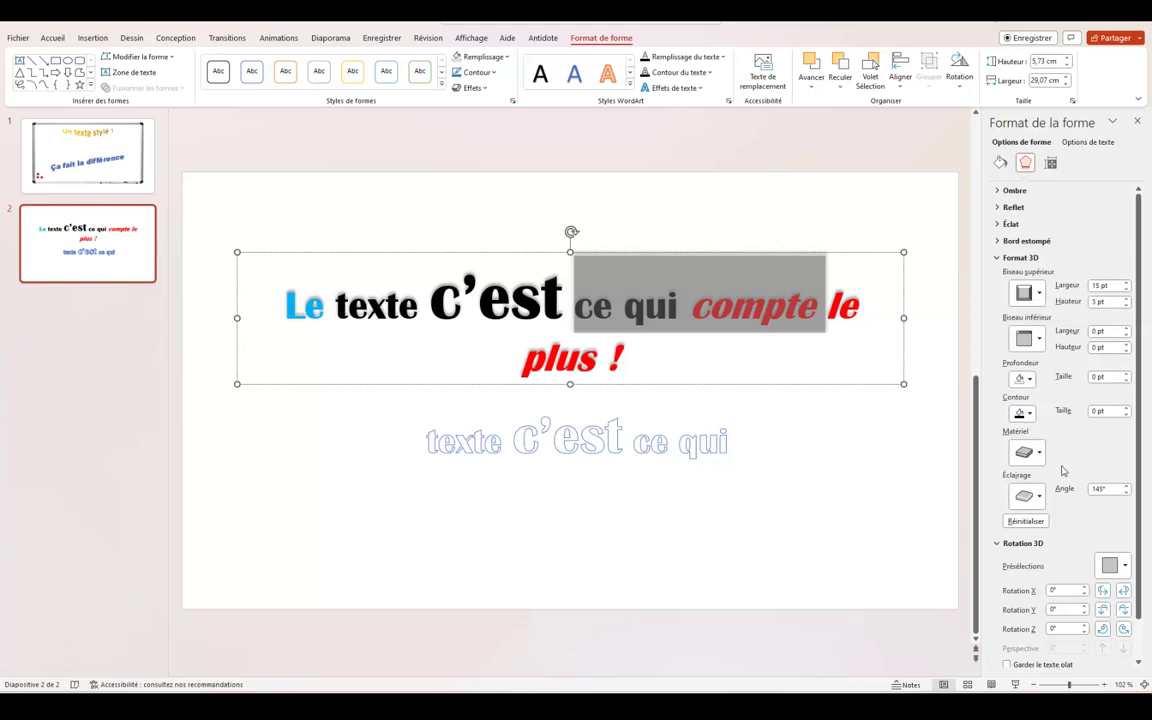
scroll(1063, 470, "down", 2)
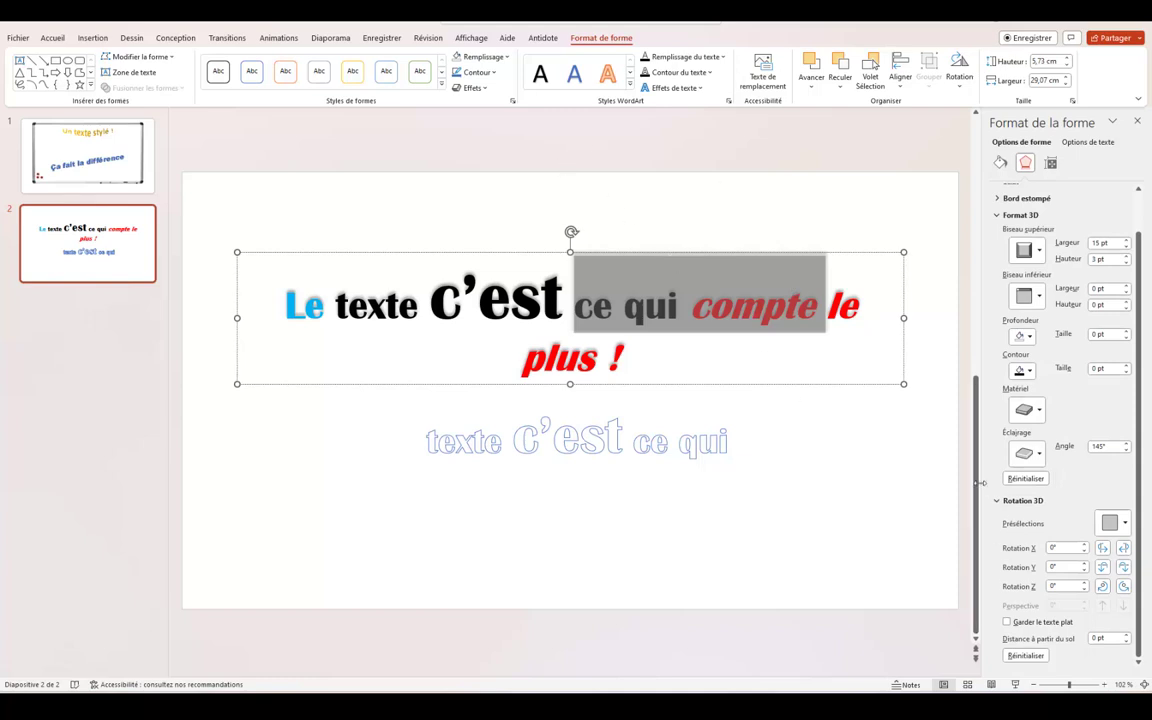
left_click(680, 441)
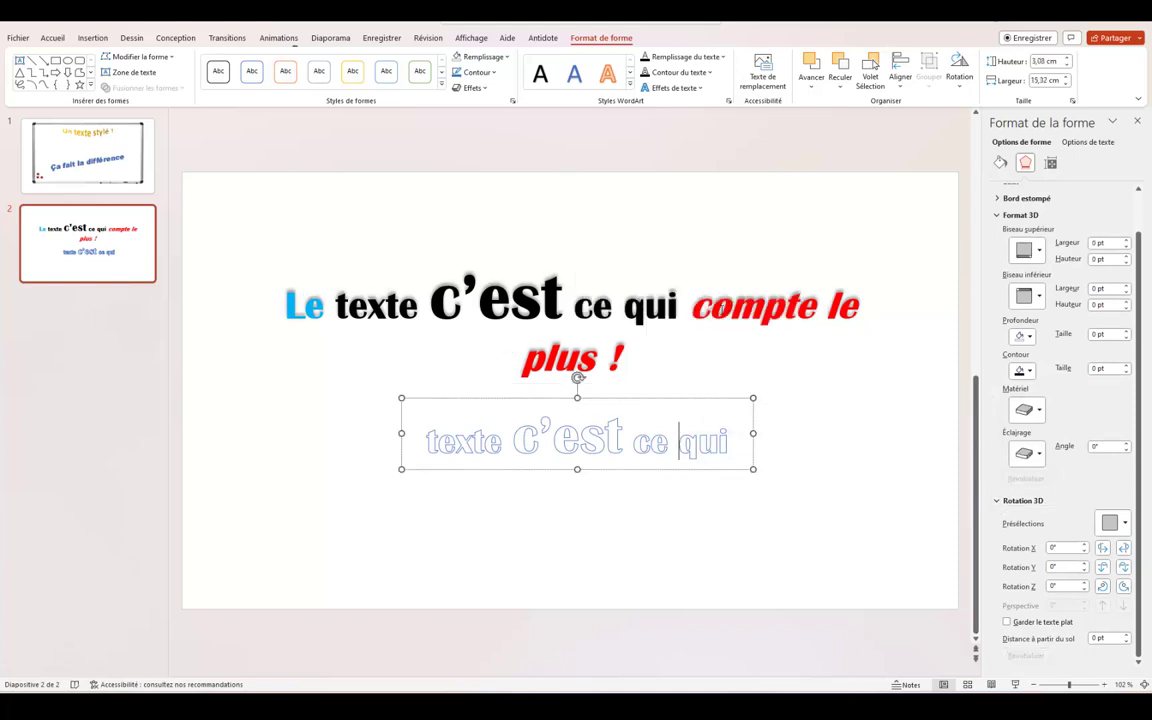
Step: Select the lower line 'texte C'est ce qui' and fill its letters solid red
left_click_drag(690, 303, 769, 372)
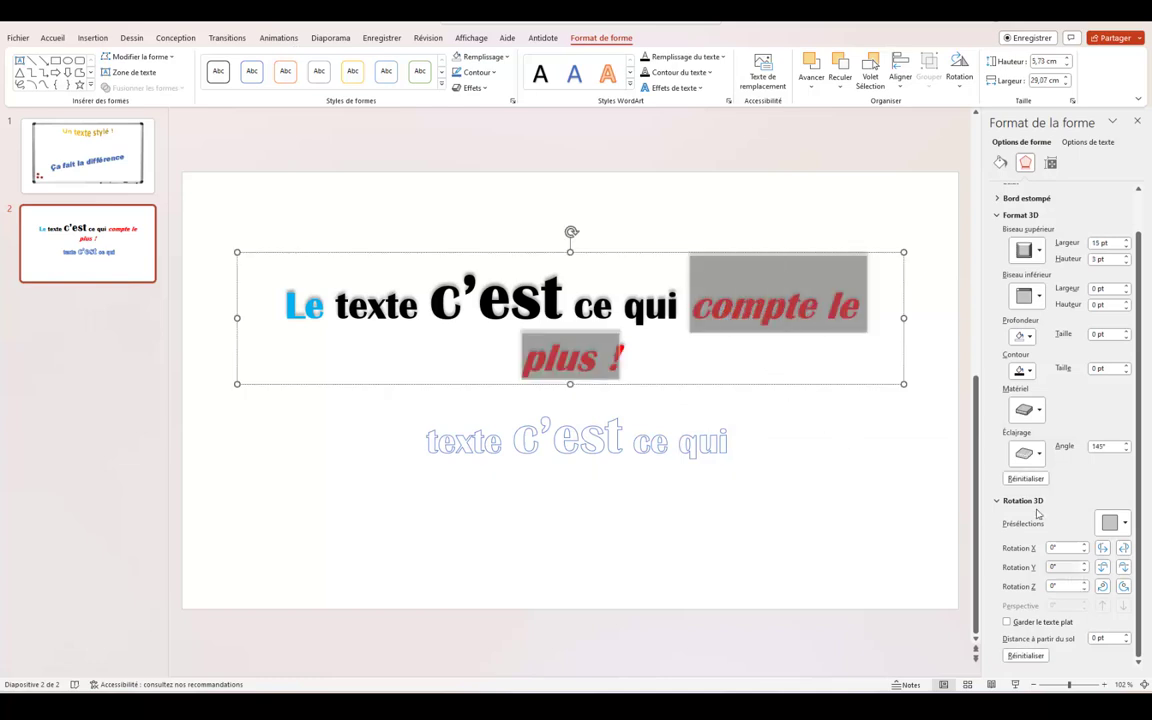
left_click(571, 478)
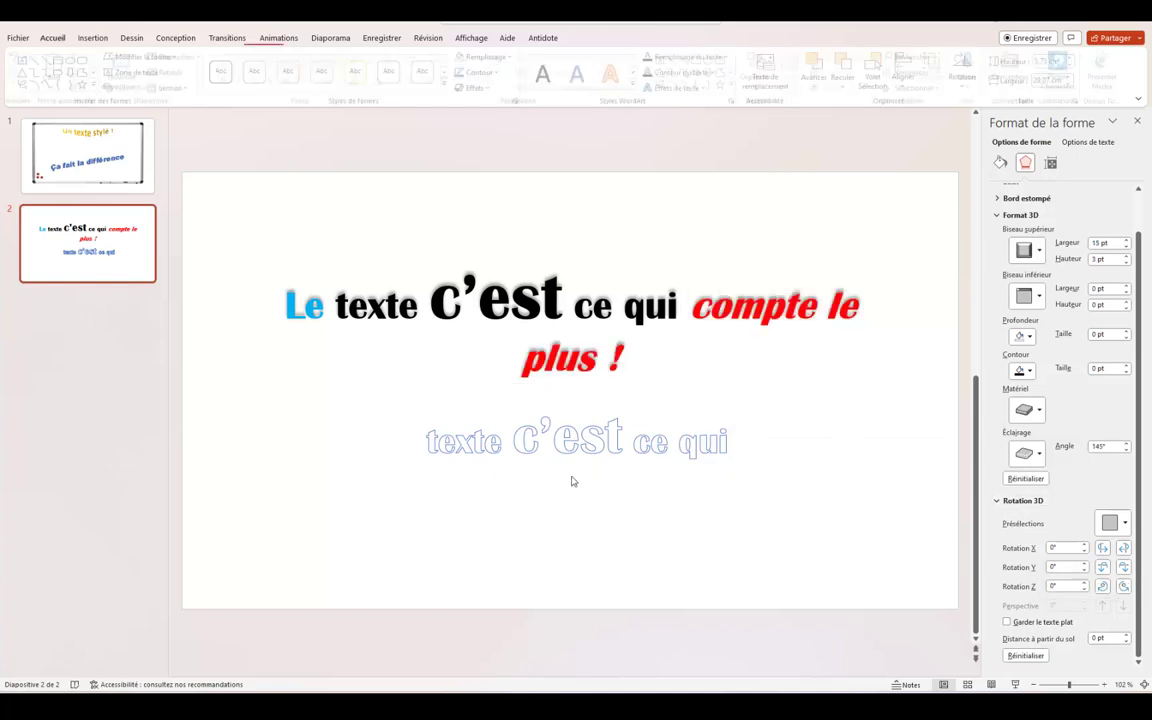
left_click(576, 382)
triple_click(562, 447)
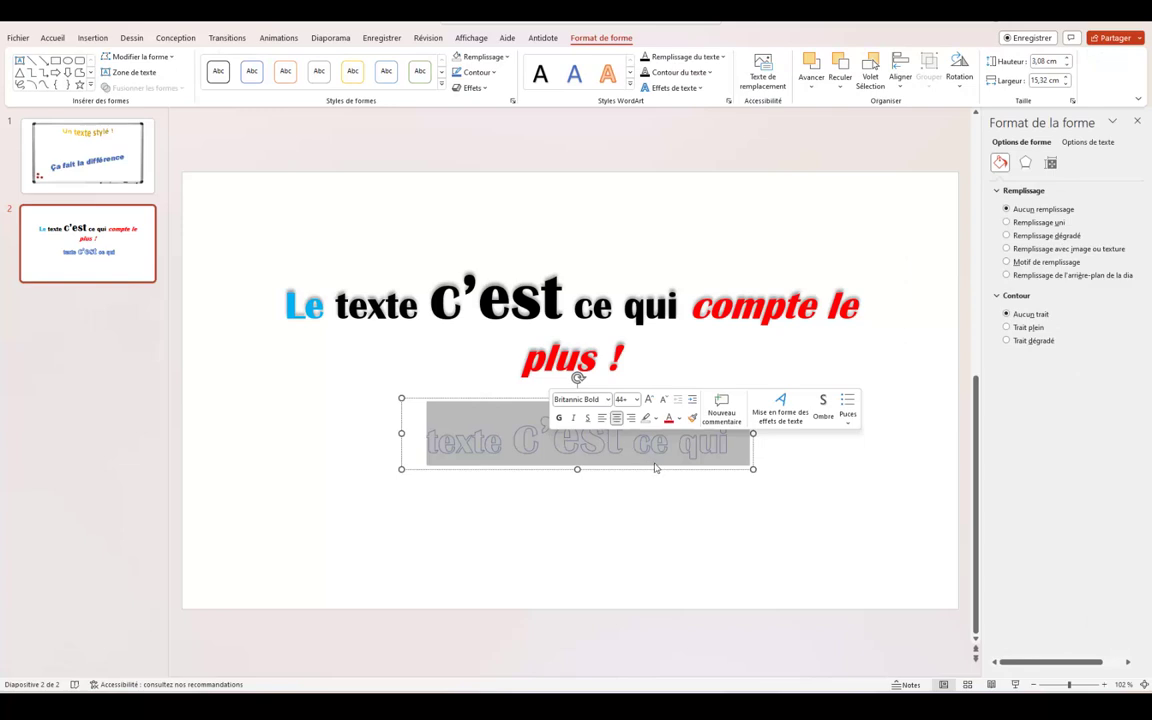
left_click(669, 418)
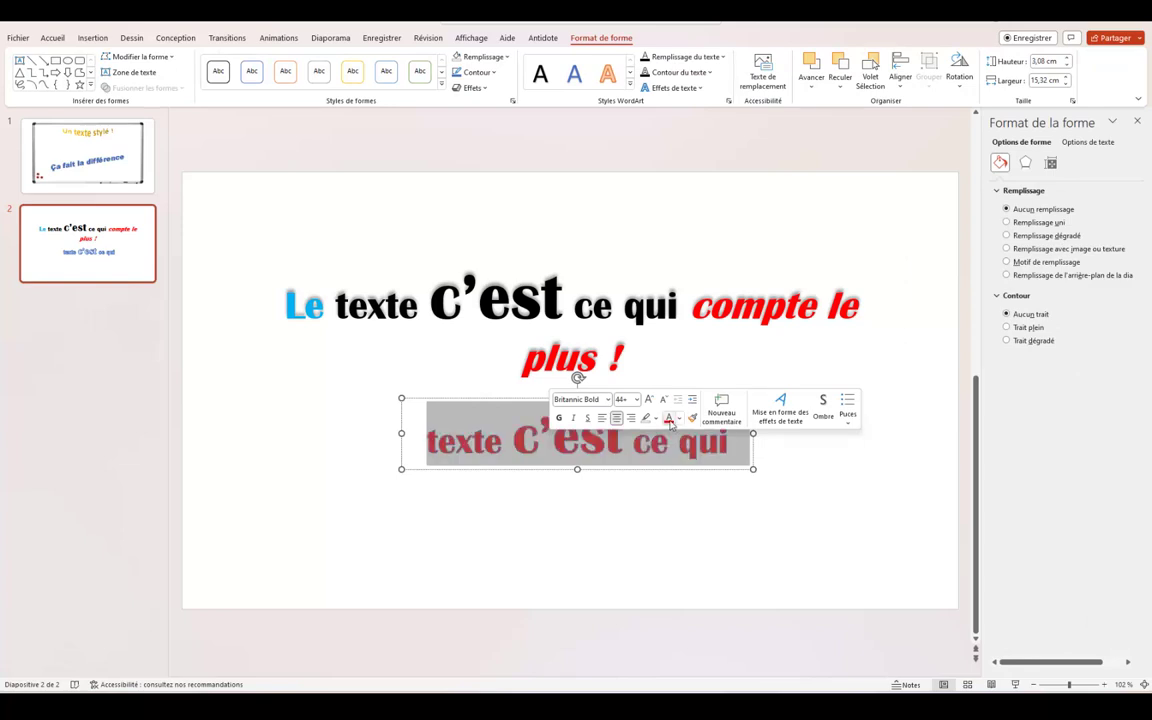
left_click(699, 525)
left_click(552, 437)
triple_click(552, 437)
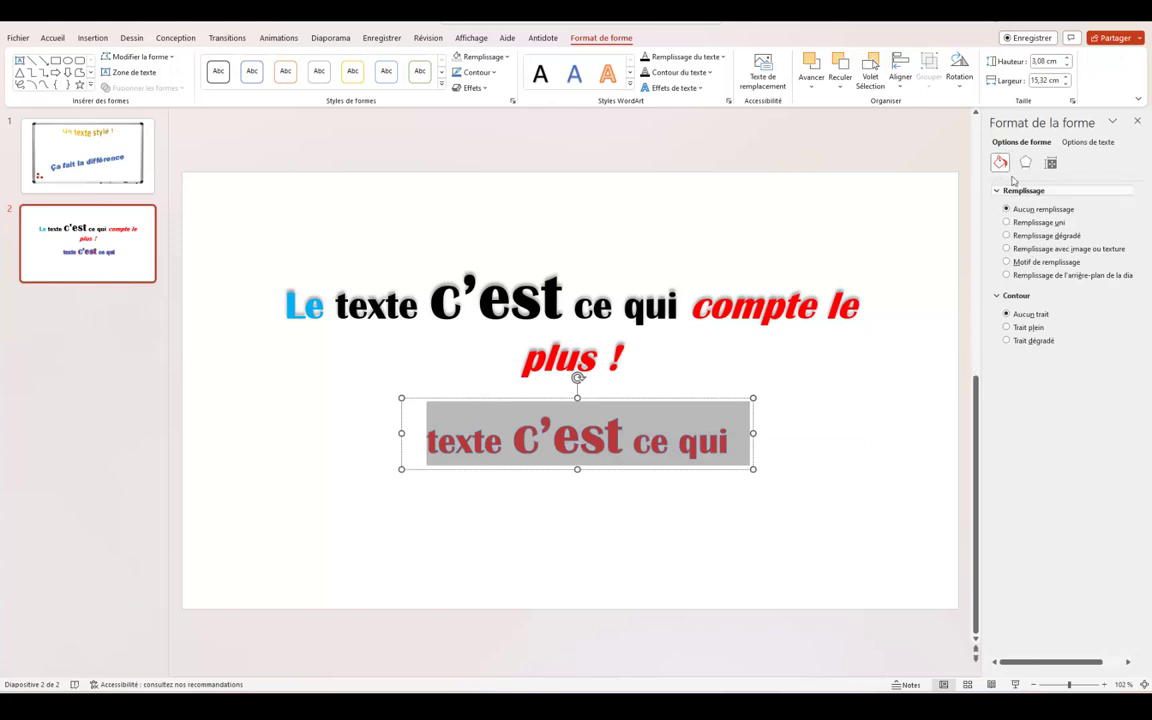
Step: Try a parallel 3D rotation preset on the red line and preview the result
left_click(1026, 165)
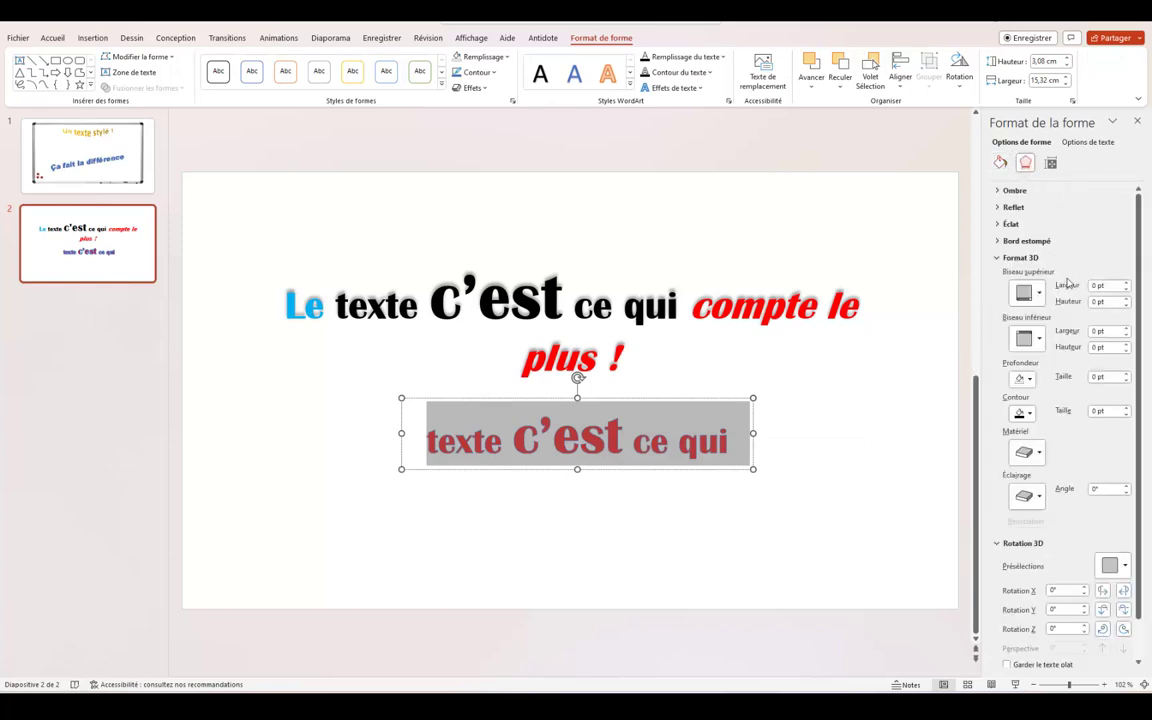
left_click(997, 258)
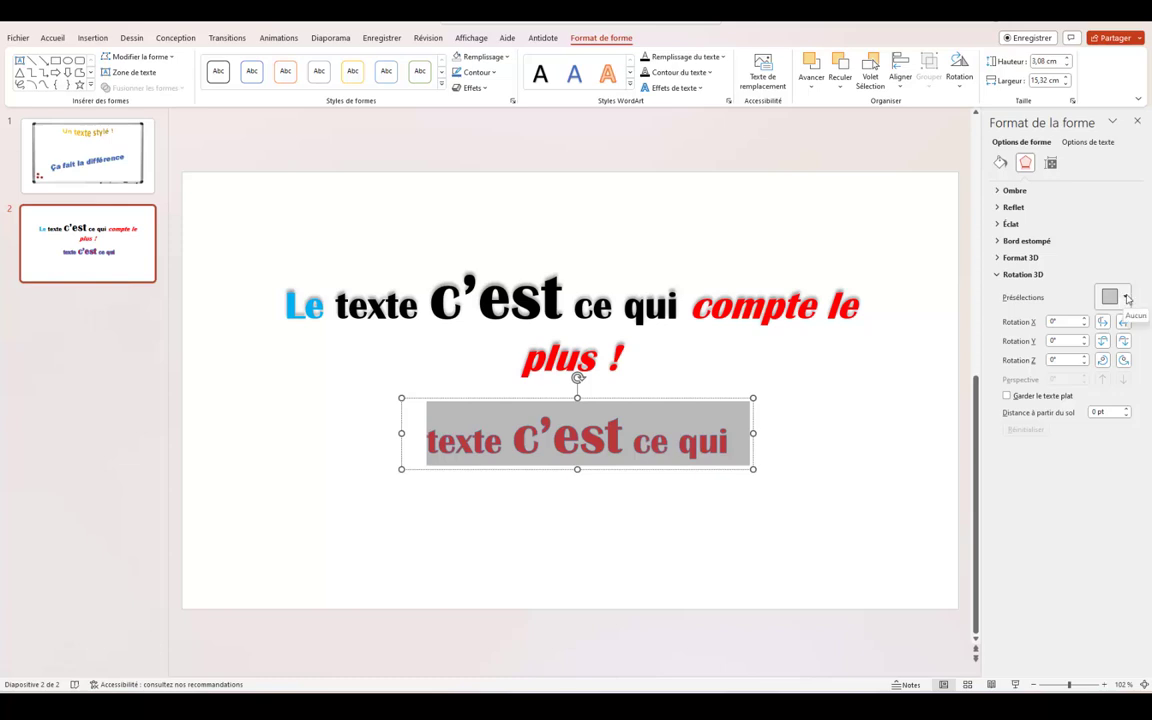
left_click(1126, 298)
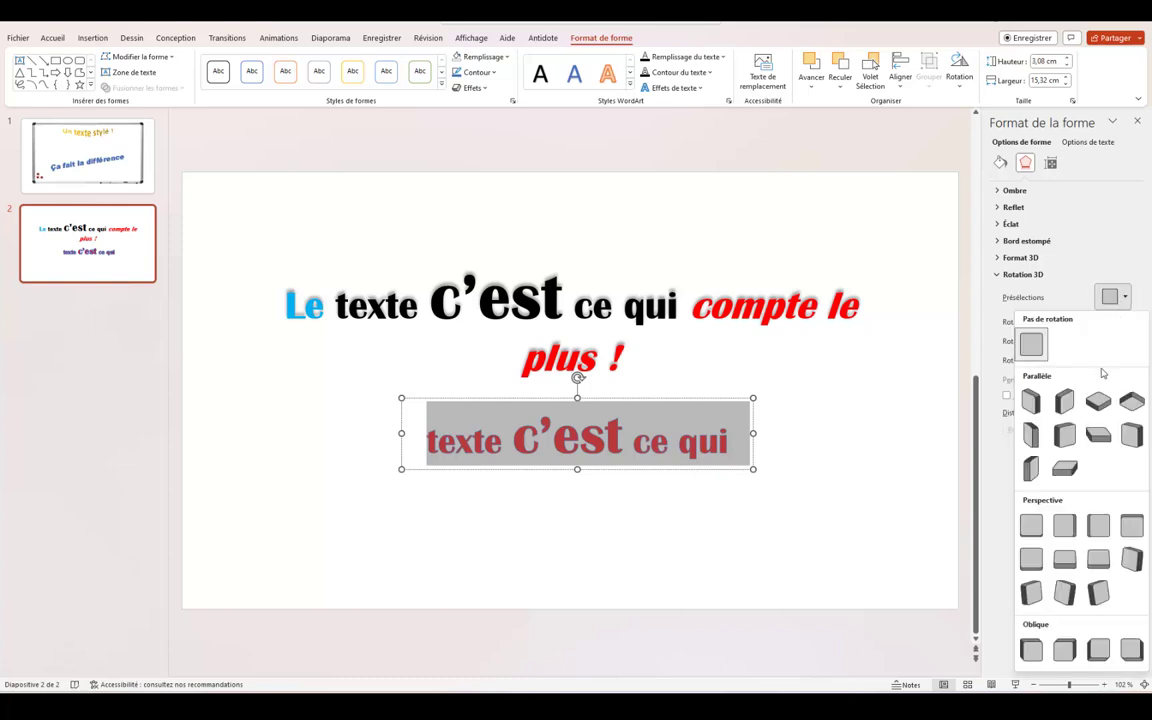
left_click(1065, 437)
left_click(853, 488)
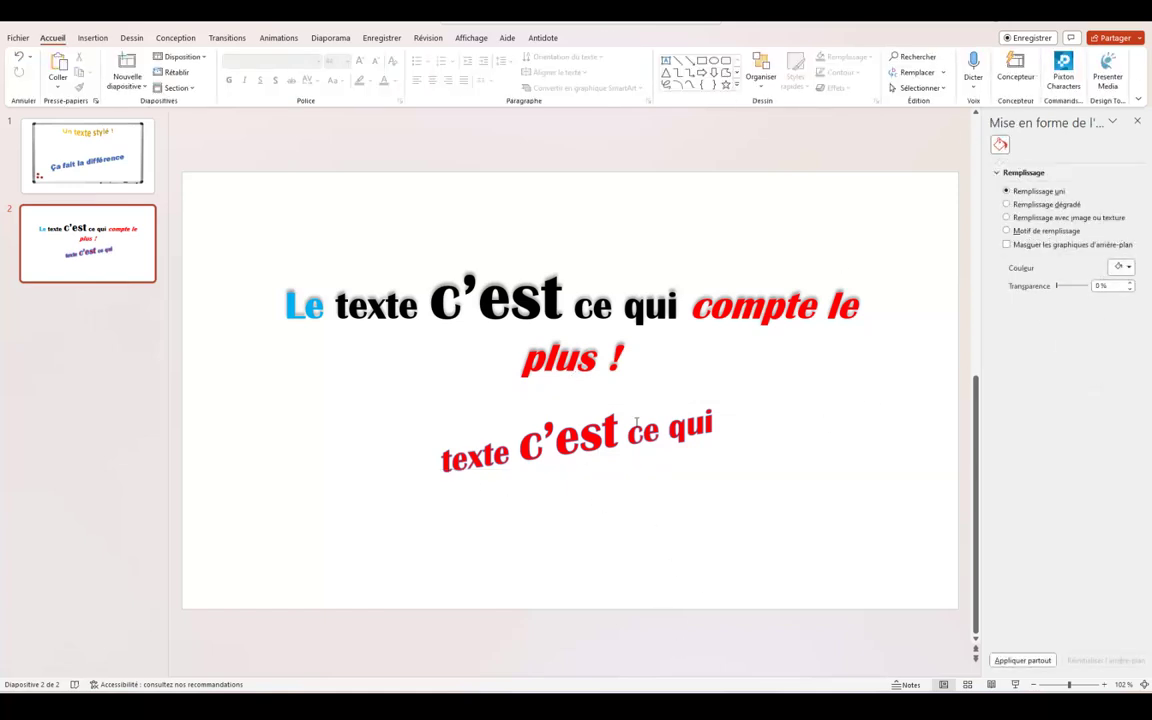
left_click(573, 380)
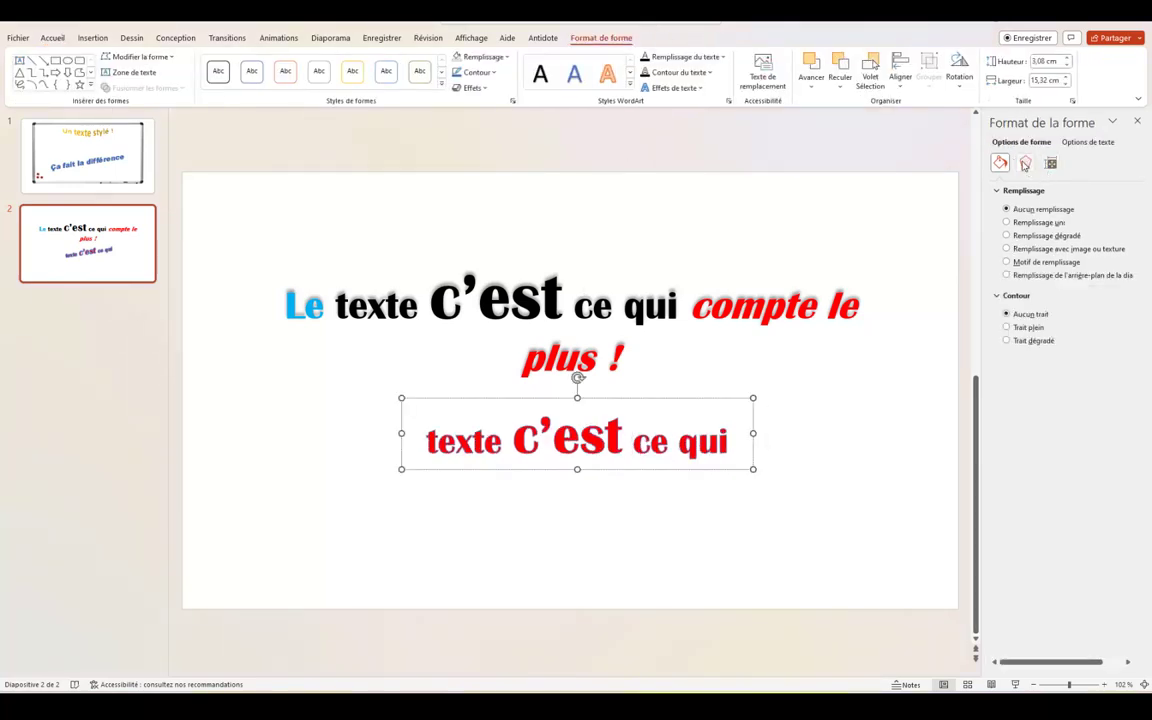
Step: Switch to a perspective 3D rotation preset and tune the X rotation to 39.1°
left_click(1025, 163)
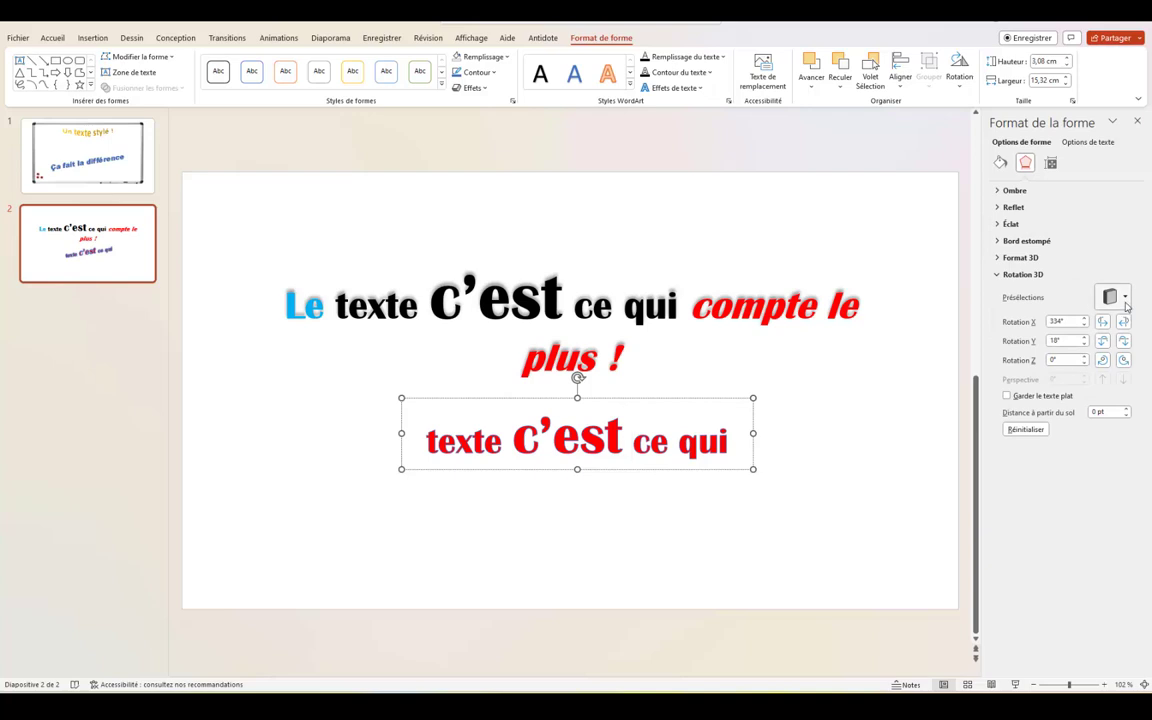
left_click(1114, 297)
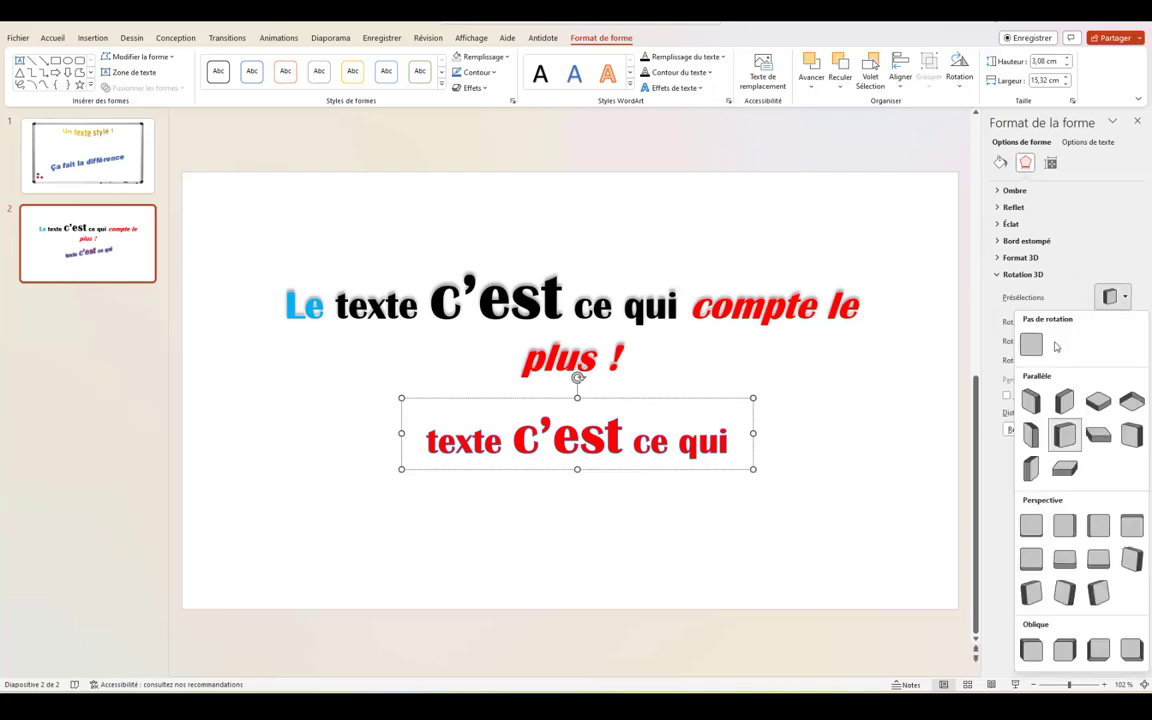
left_click(1131, 558)
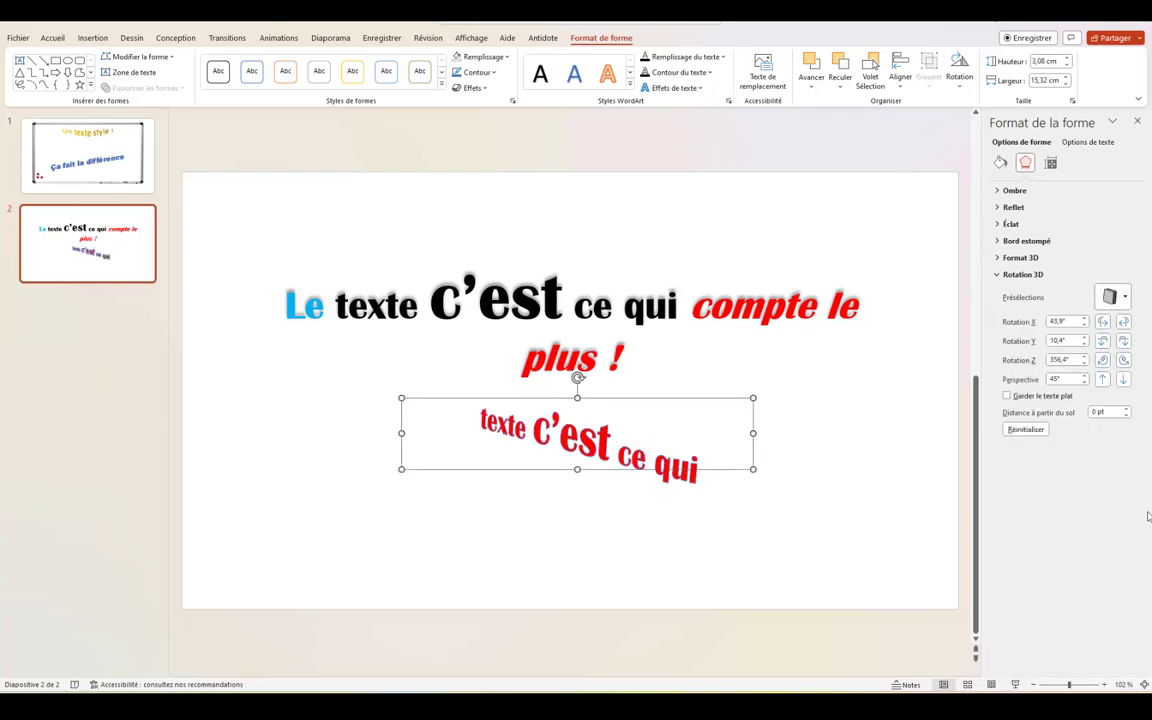
double_click(1080, 321)
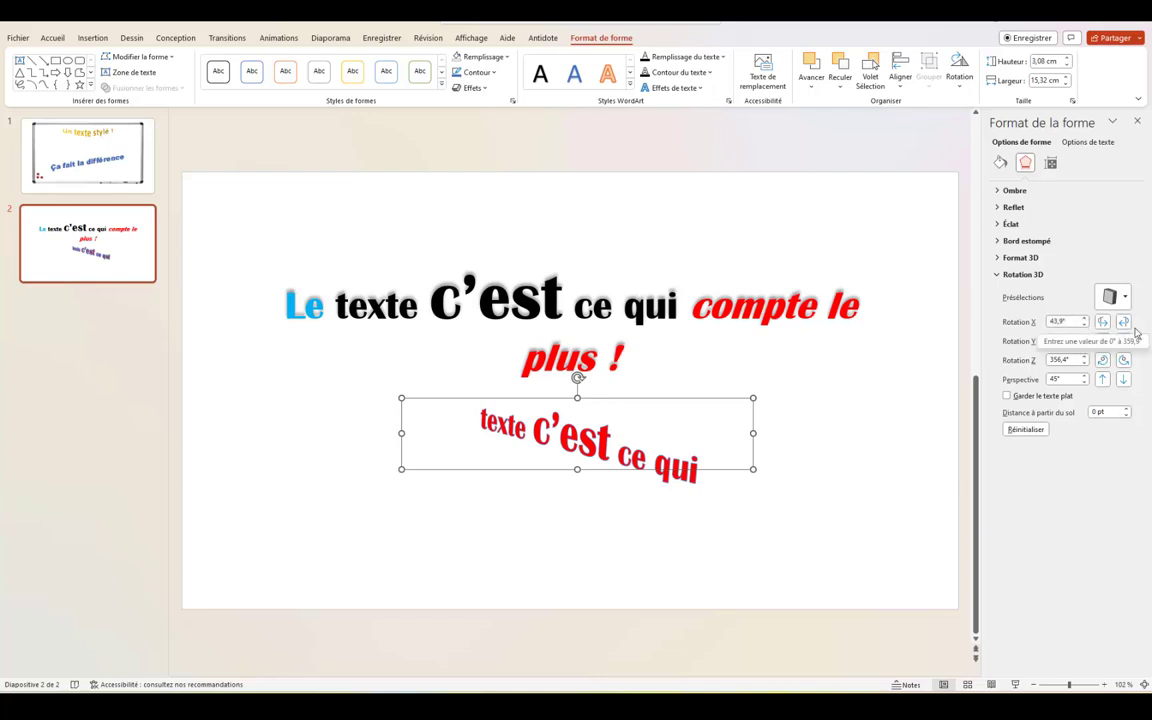
left_click(1124, 321)
left_click(1124, 321)
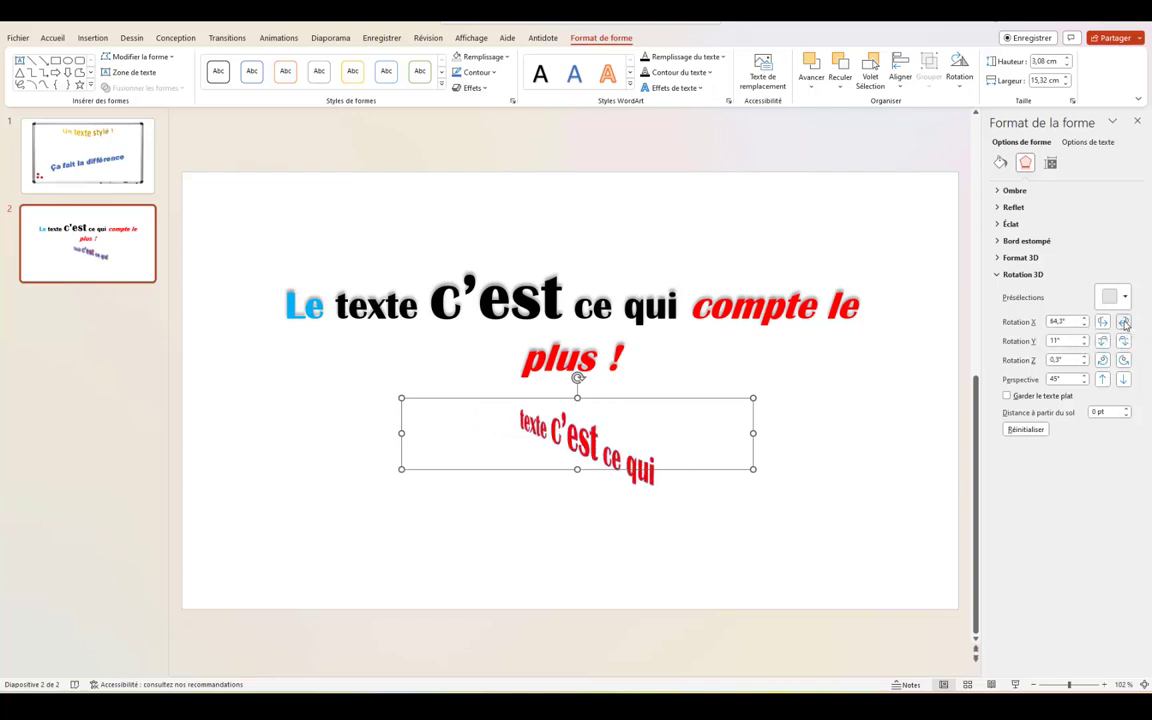
left_click(1102, 322)
left_click(1102, 322)
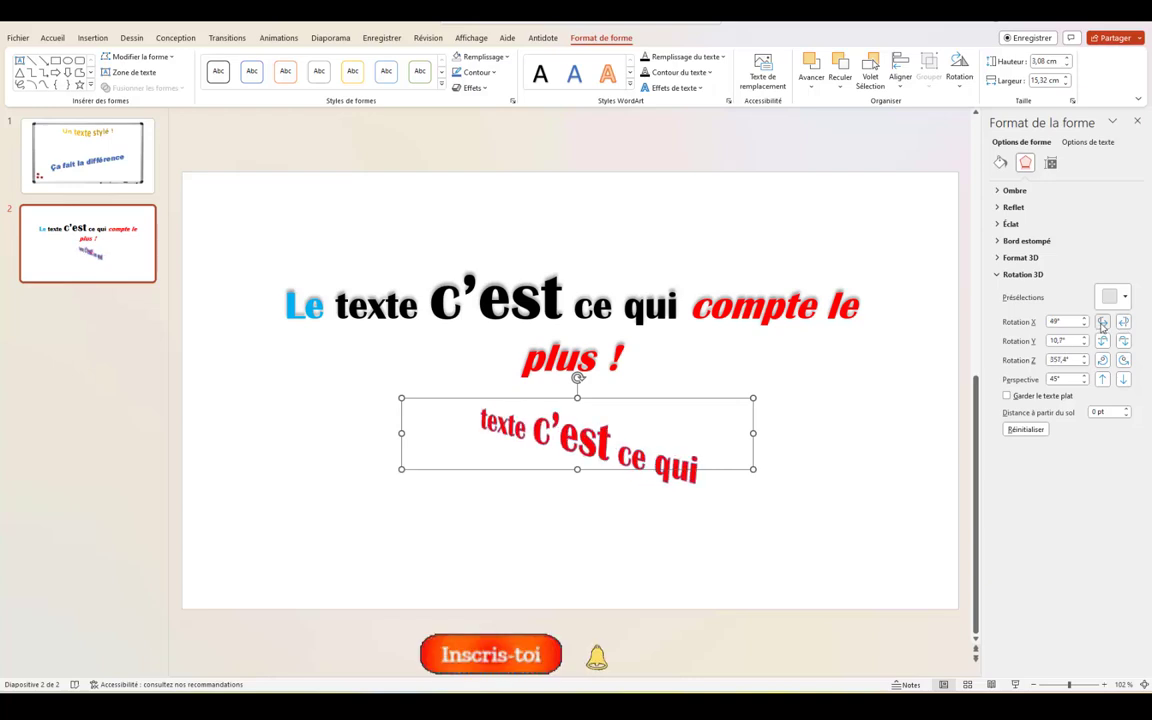
left_click(1102, 322)
left_click(1102, 322)
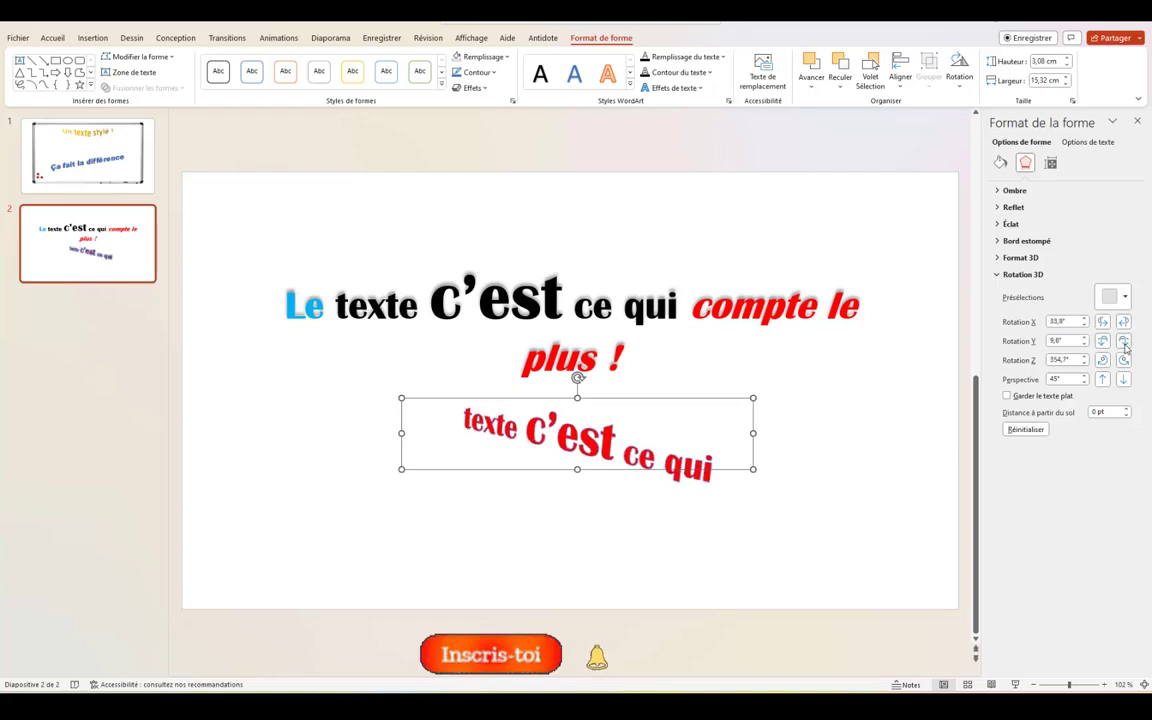
Step: Set Y rotation to 319.9°, Z rotation to 303.1° and perspective to 50°
left_click(1123, 341)
left_click(1123, 341)
left_click(1123, 341)
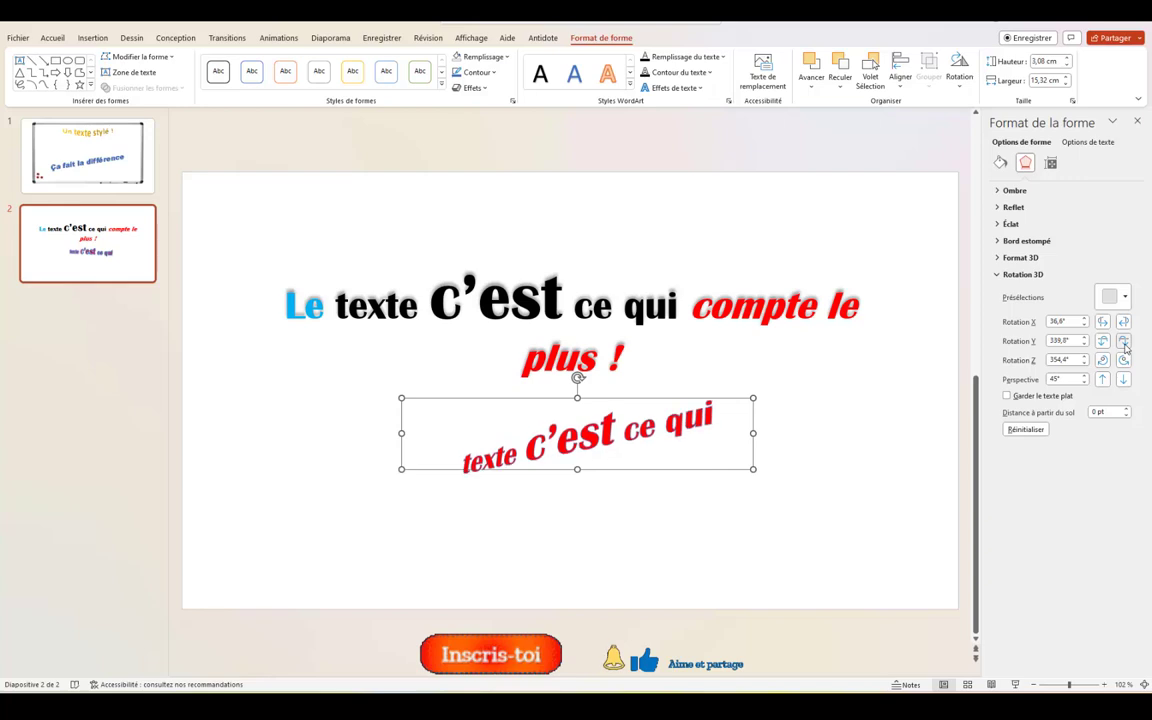
left_click(1123, 341)
left_click(1123, 341)
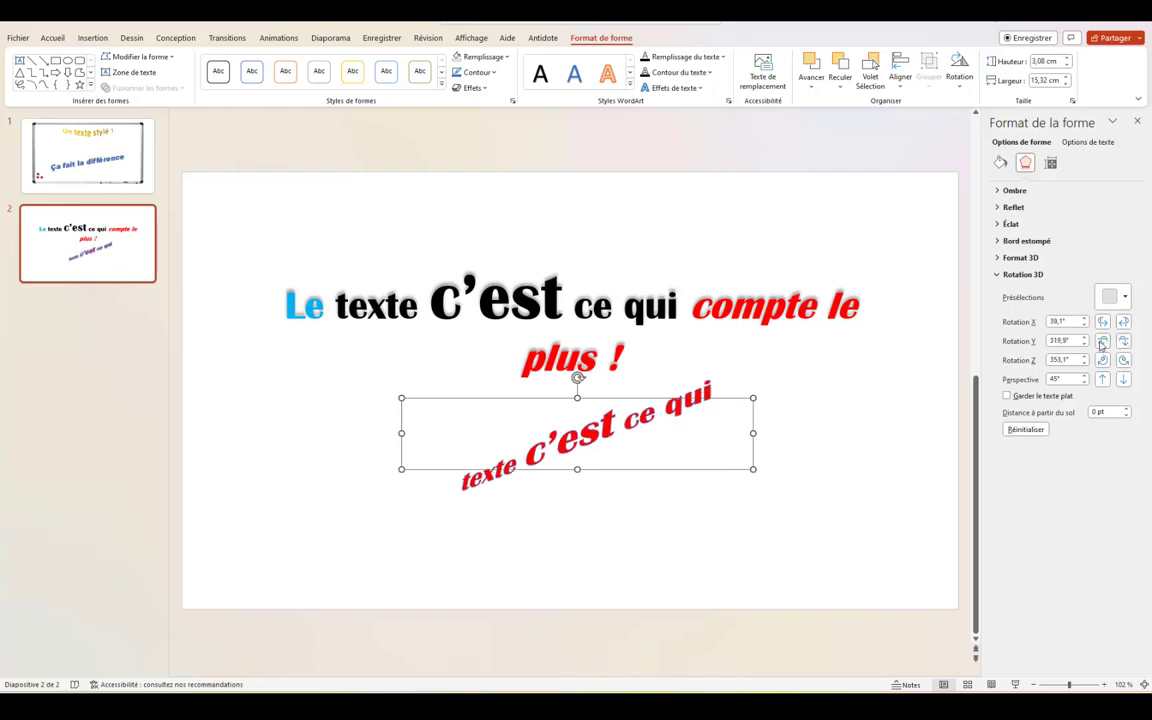
left_click(1102, 360)
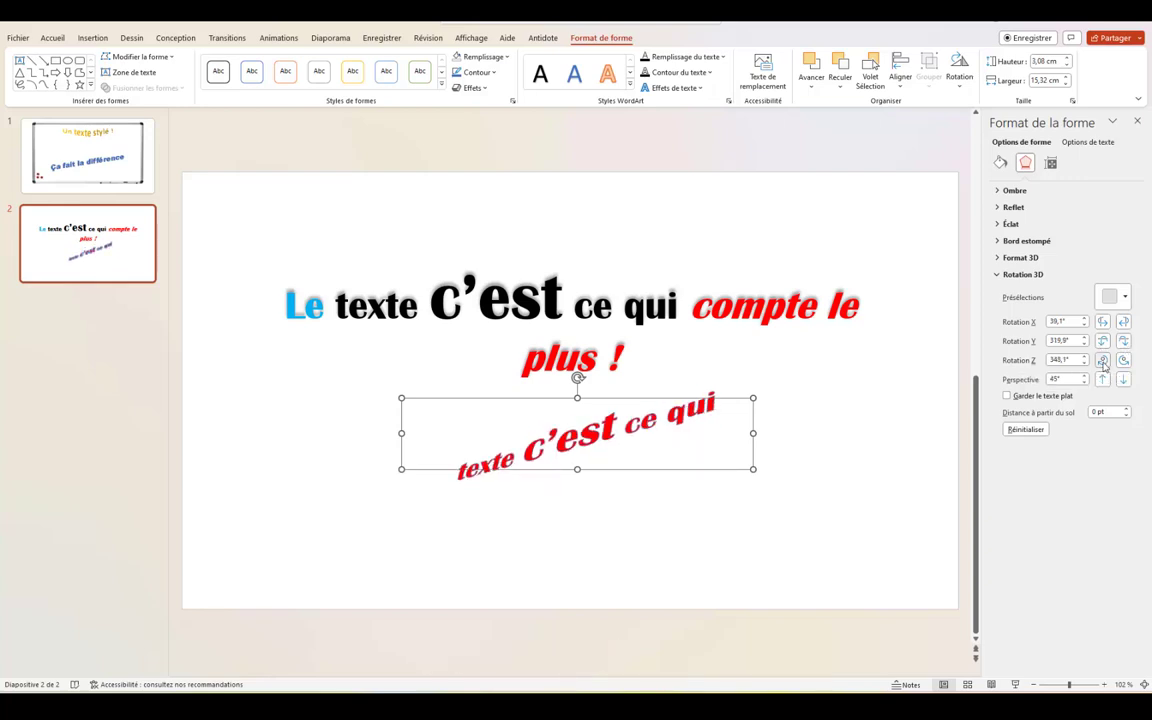
left_click(1102, 360)
left_click(1102, 360)
left_click(1102, 360)
left_click(1102, 360)
left_click(1102, 360)
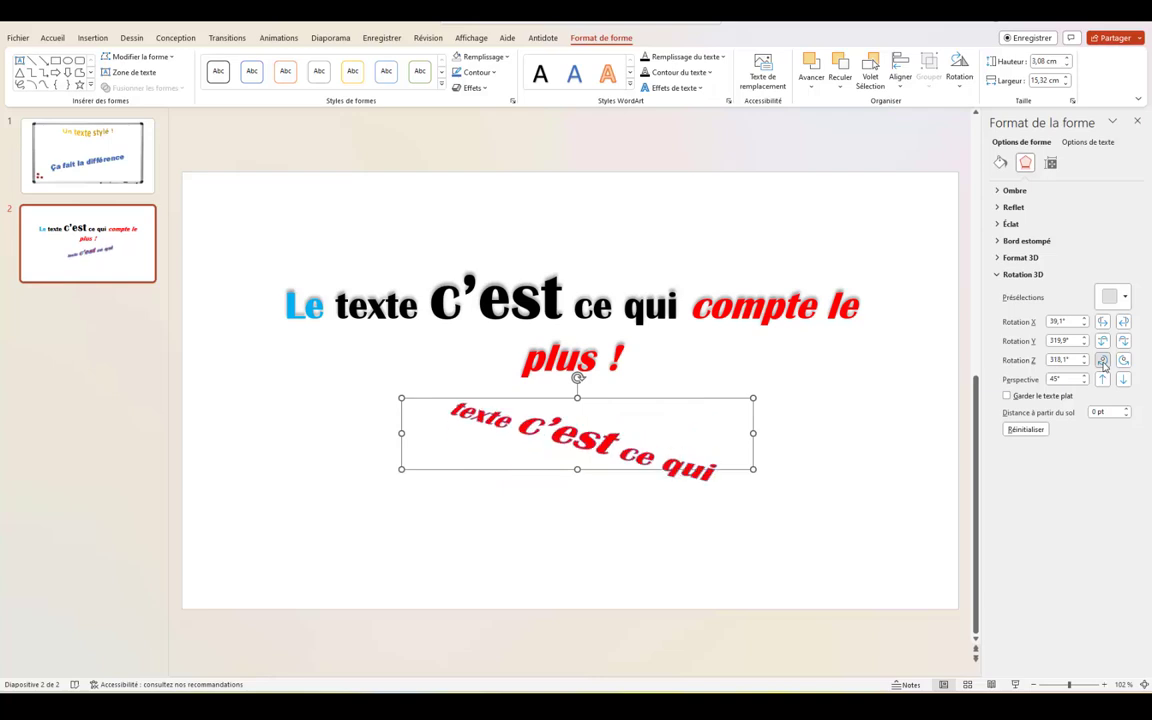
left_click(1102, 360)
left_click(1102, 360)
left_click(1102, 360)
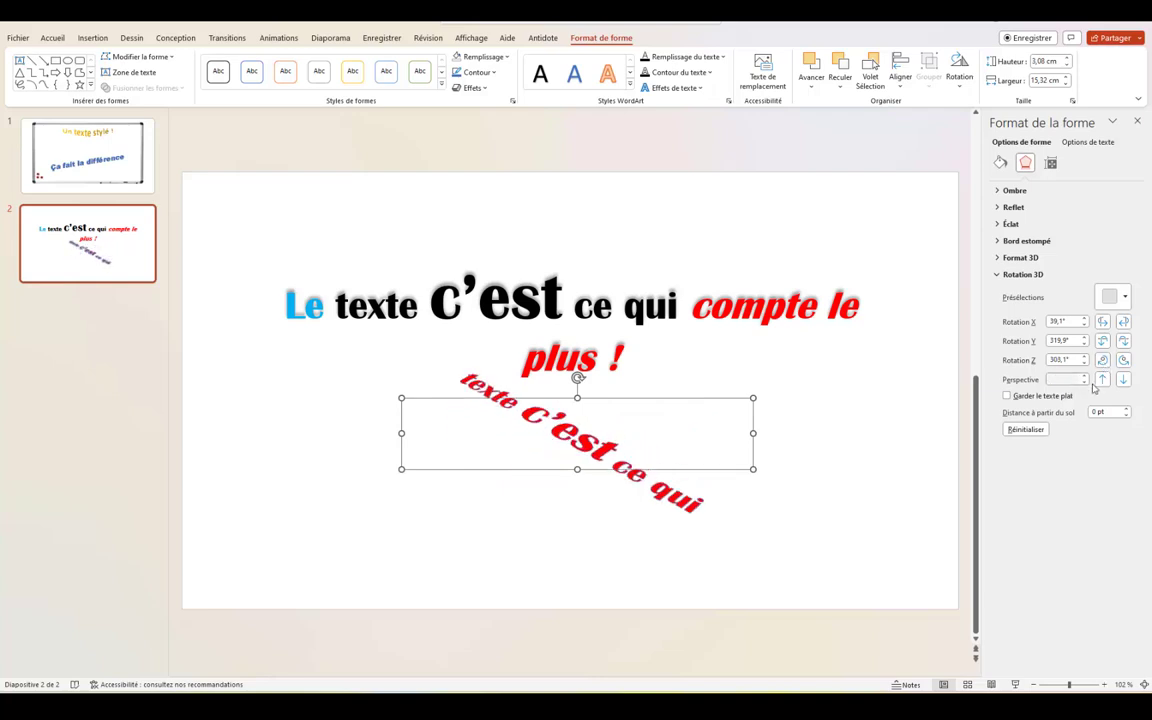
left_click(1127, 382)
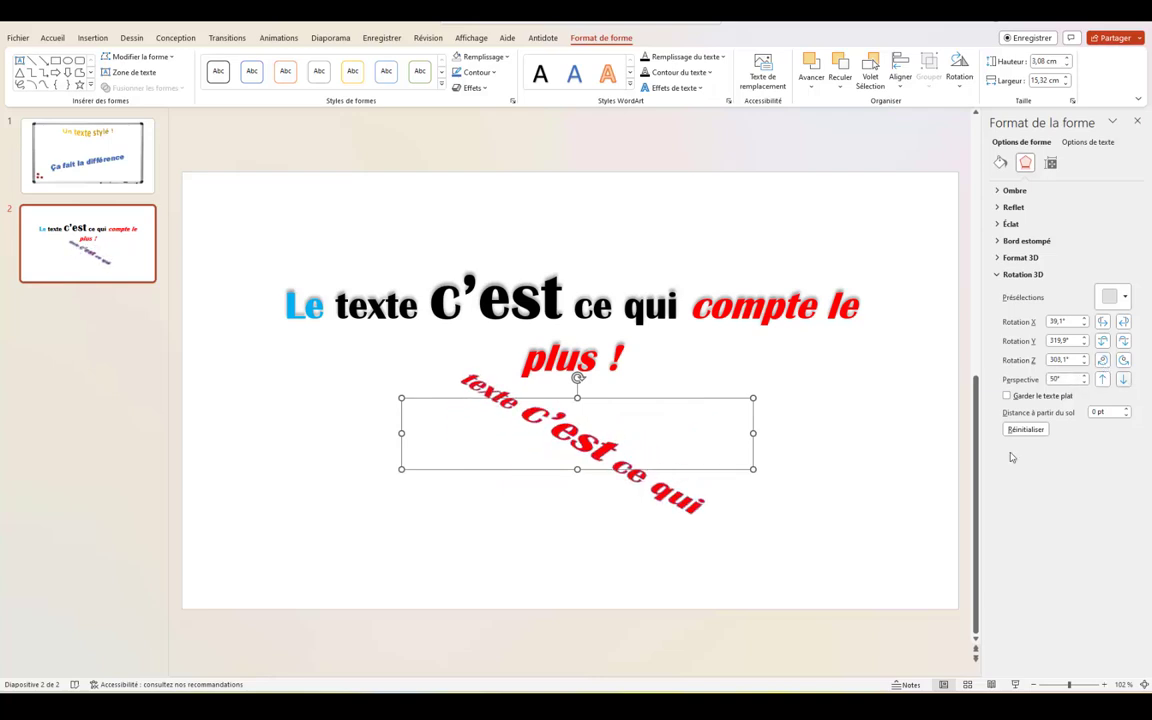
left_click(775, 525)
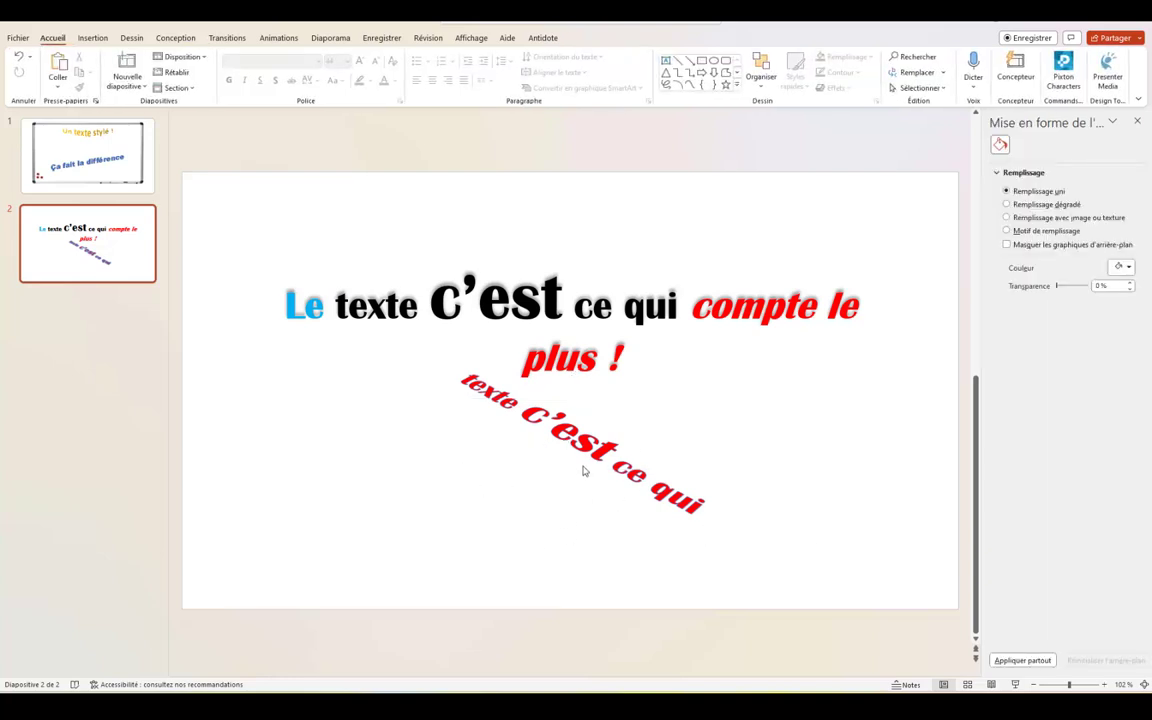
Step: Move the 3D red text to the lower left and raise the title sentence
left_click(526, 406)
left_click(560, 399)
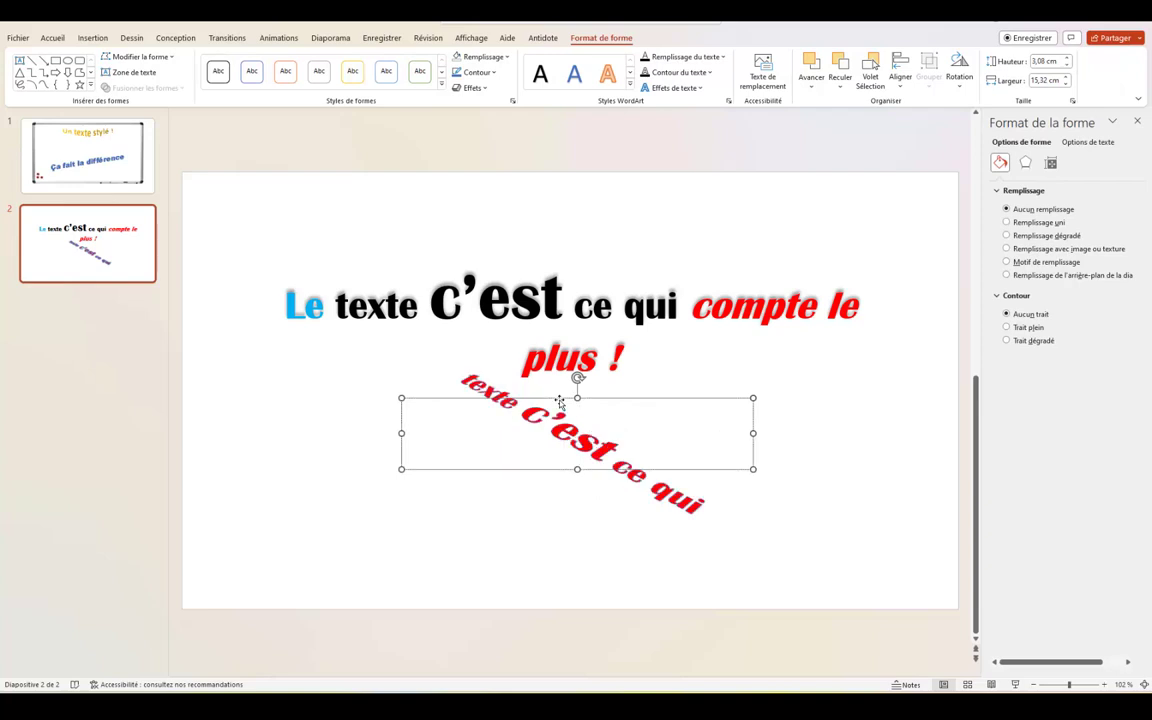
mouse_move(560, 401)
left_mouse_down()
mouse_move(351, 414)
mouse_move(306, 429)
left_mouse_up()
left_click(568, 470)
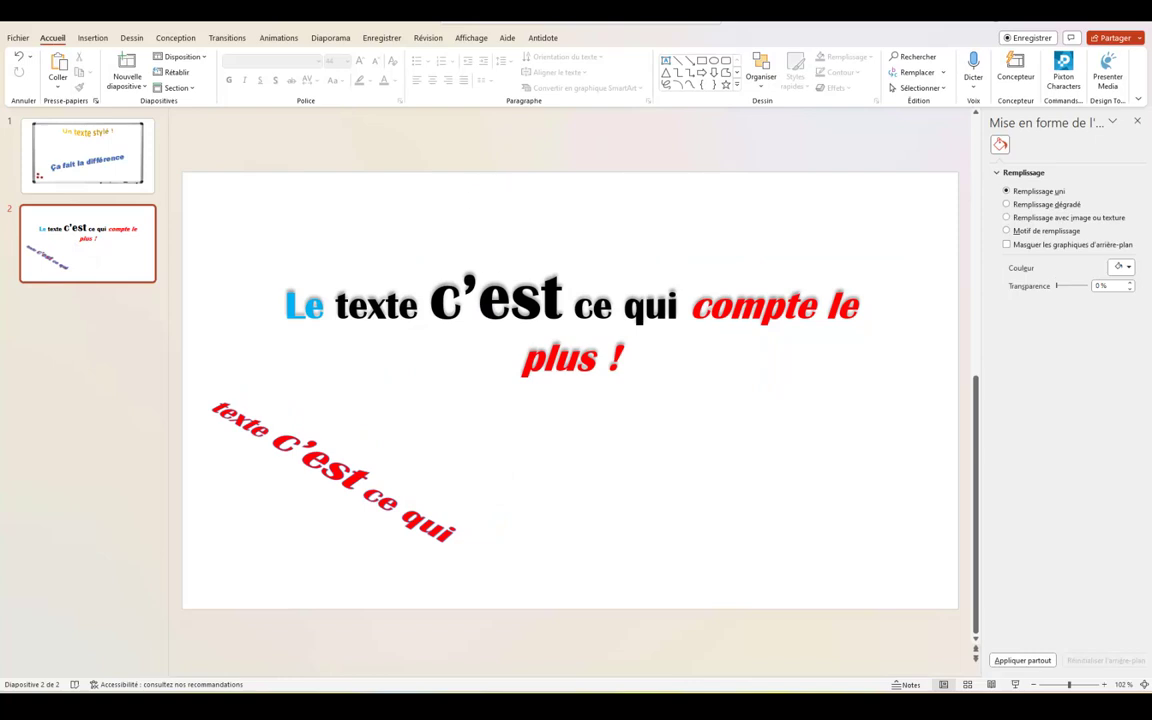
left_click_drag(552, 257, 552, 190)
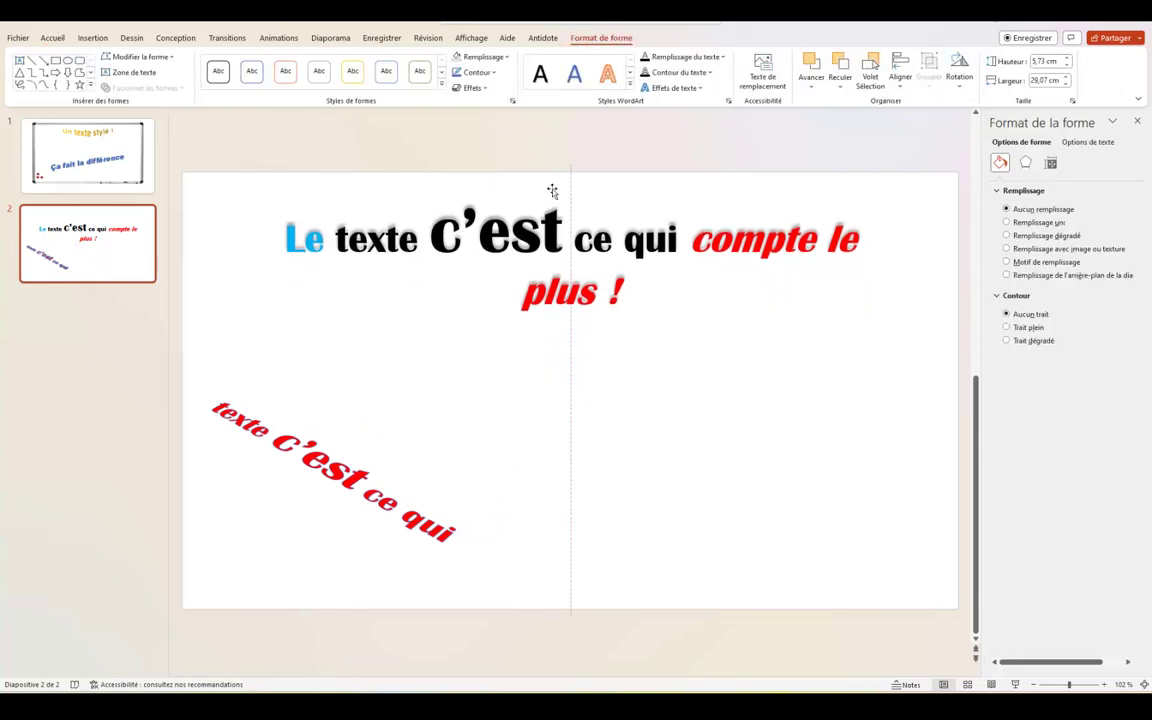
left_click(638, 417)
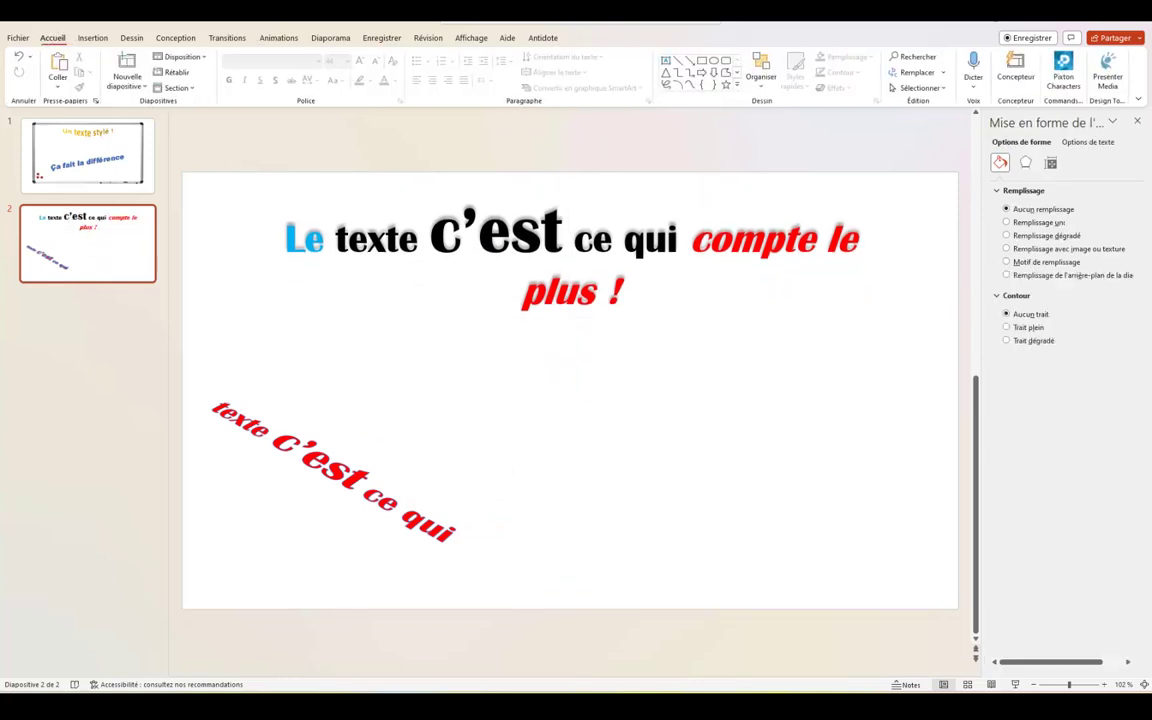
Step: Insert a gold WordArt reading 'Le texte sexy' below the title
left_click(93, 38)
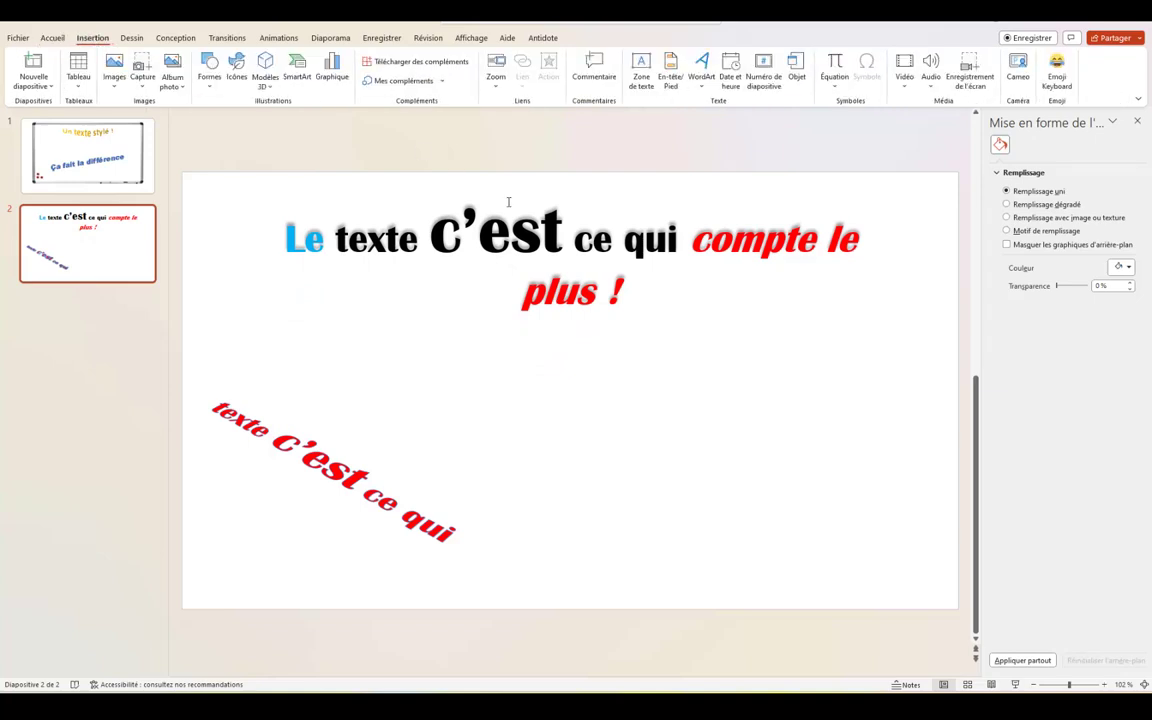
left_click(704, 70)
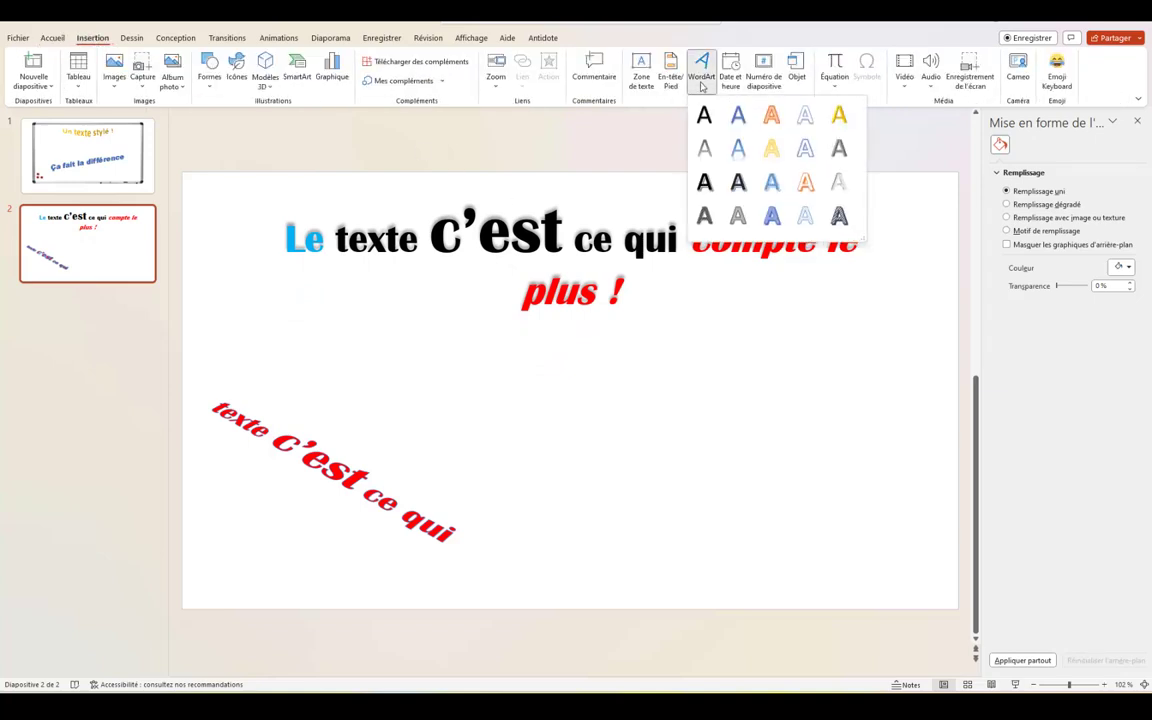
left_click(838, 116)
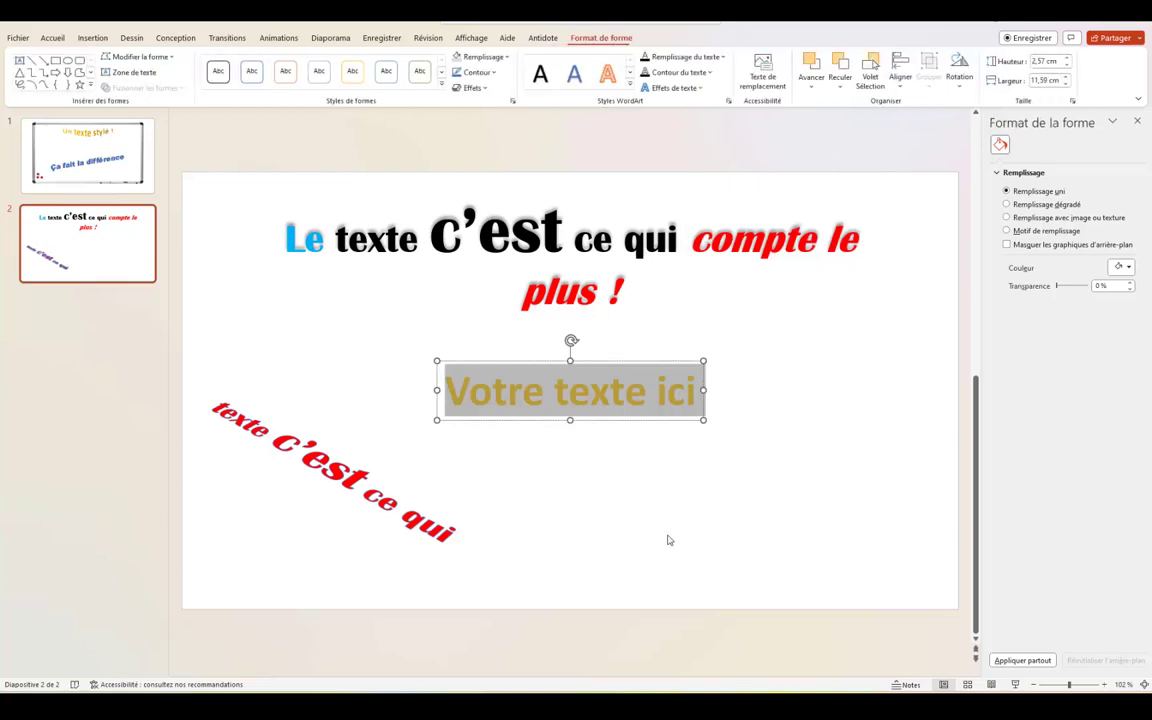
type("Le te")
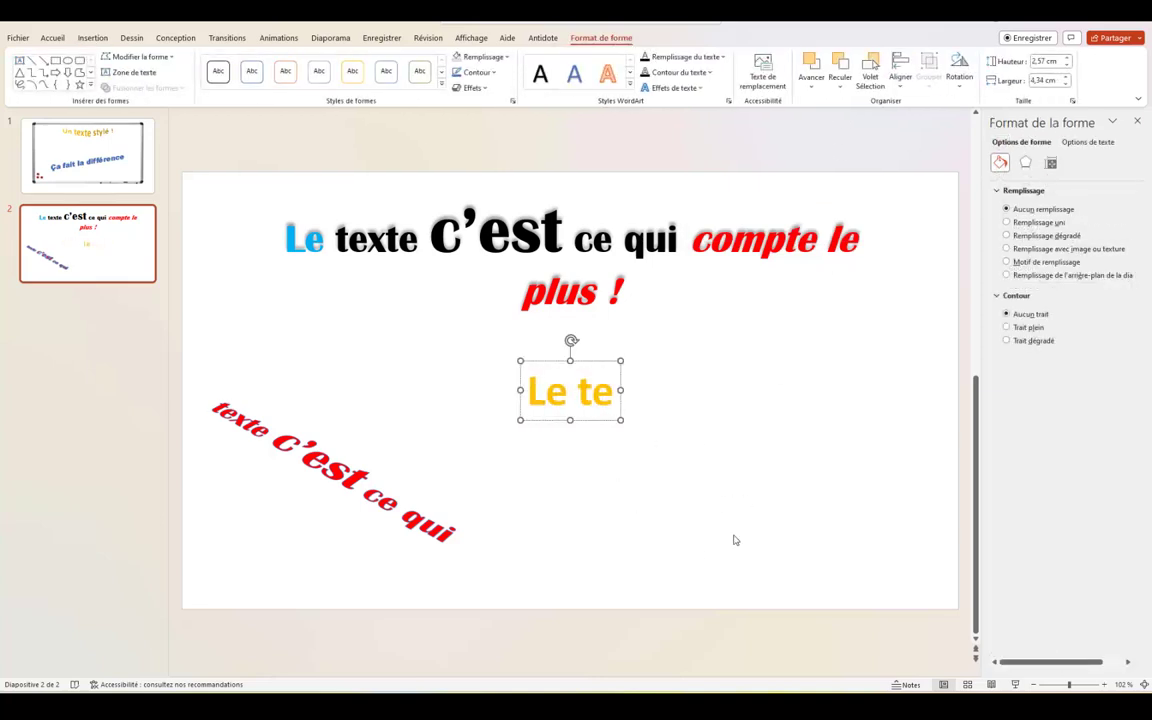
type("xte se")
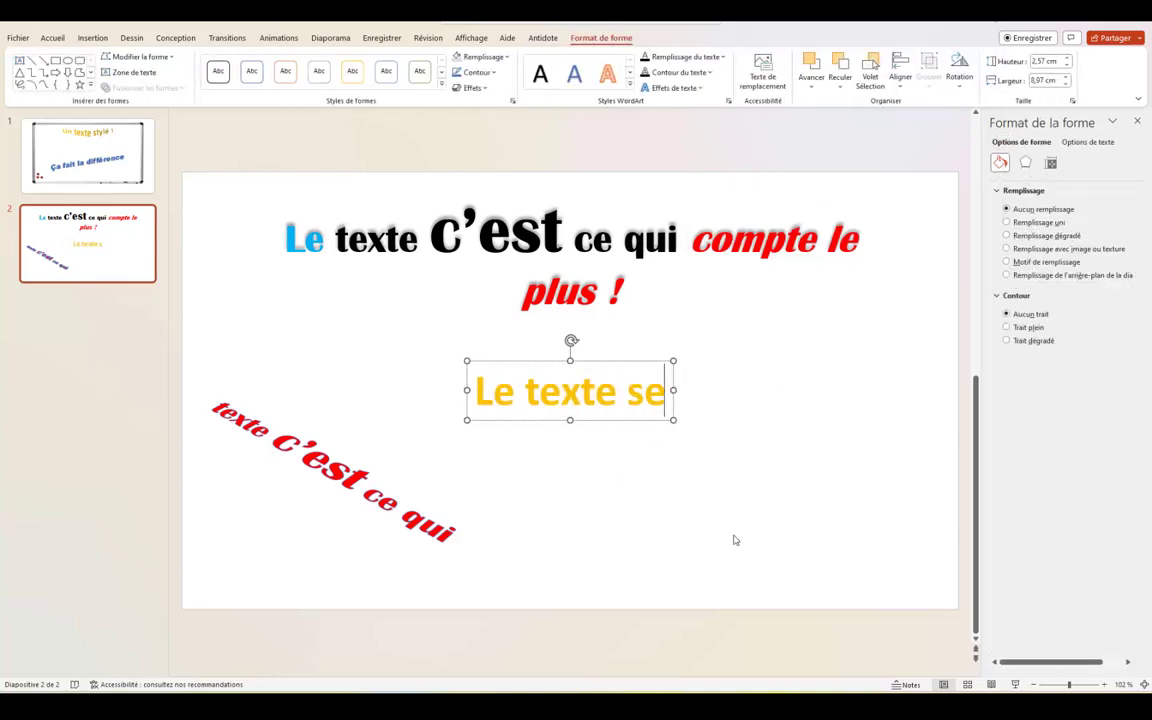
type("xy")
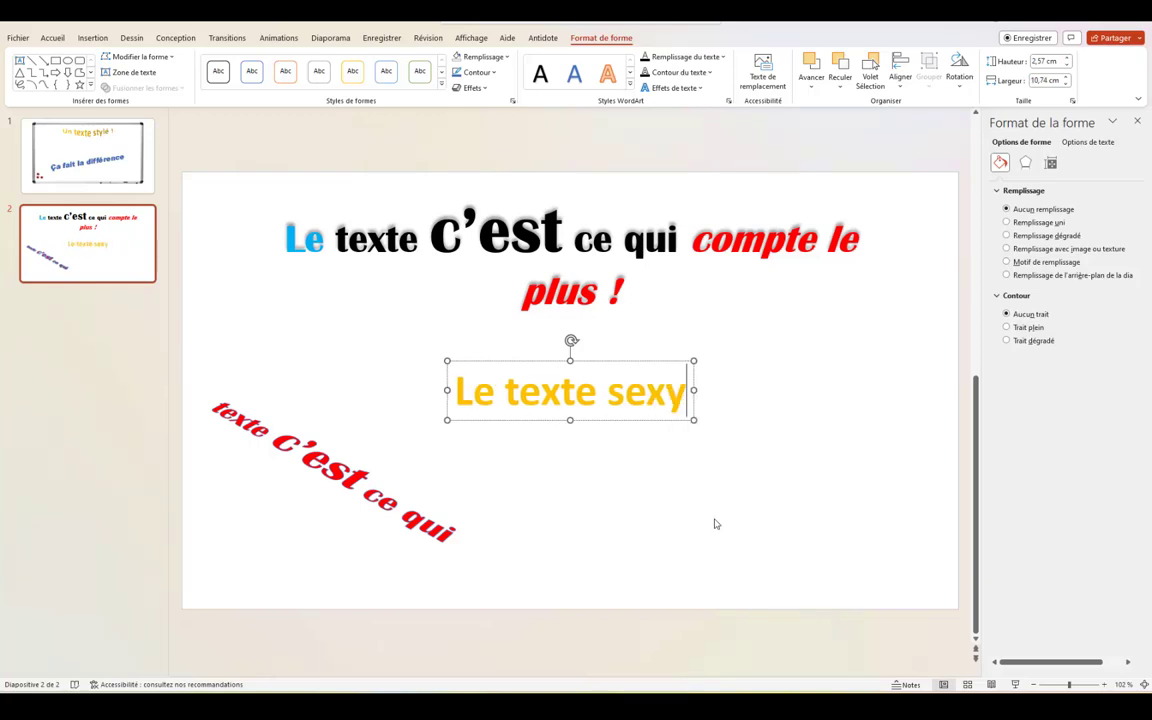
left_click(650, 470)
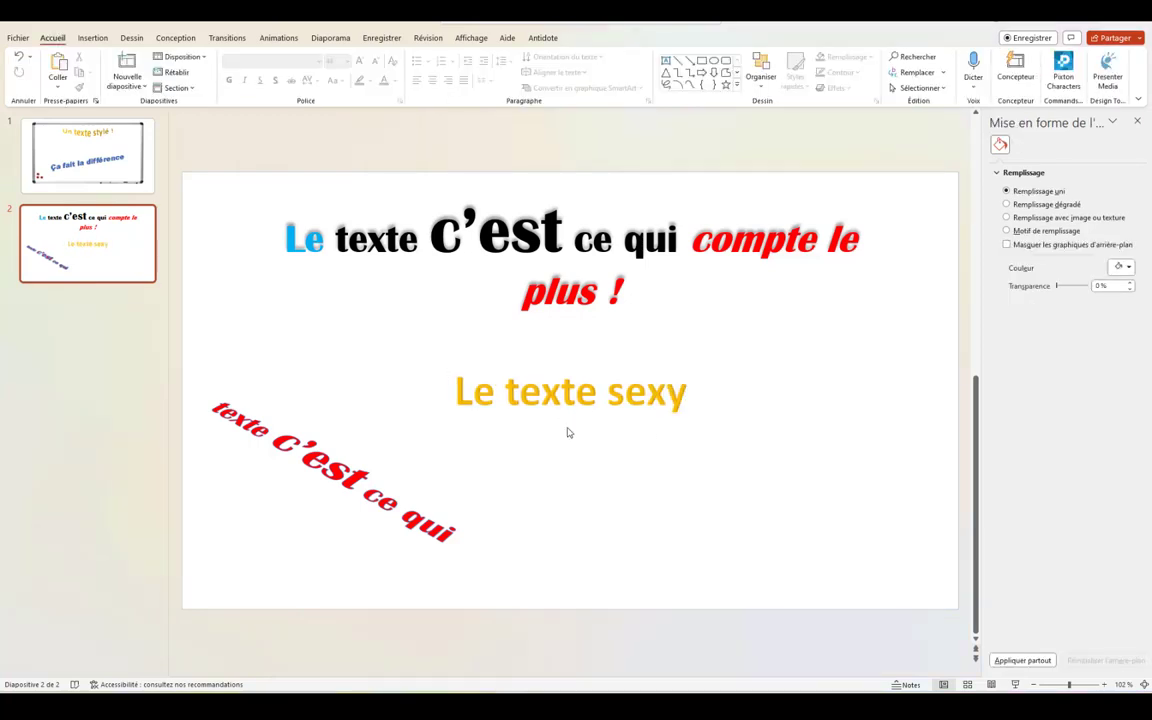
Step: Set the 'Le texte sexy' text to Broadway font, size 80
left_click(457, 390)
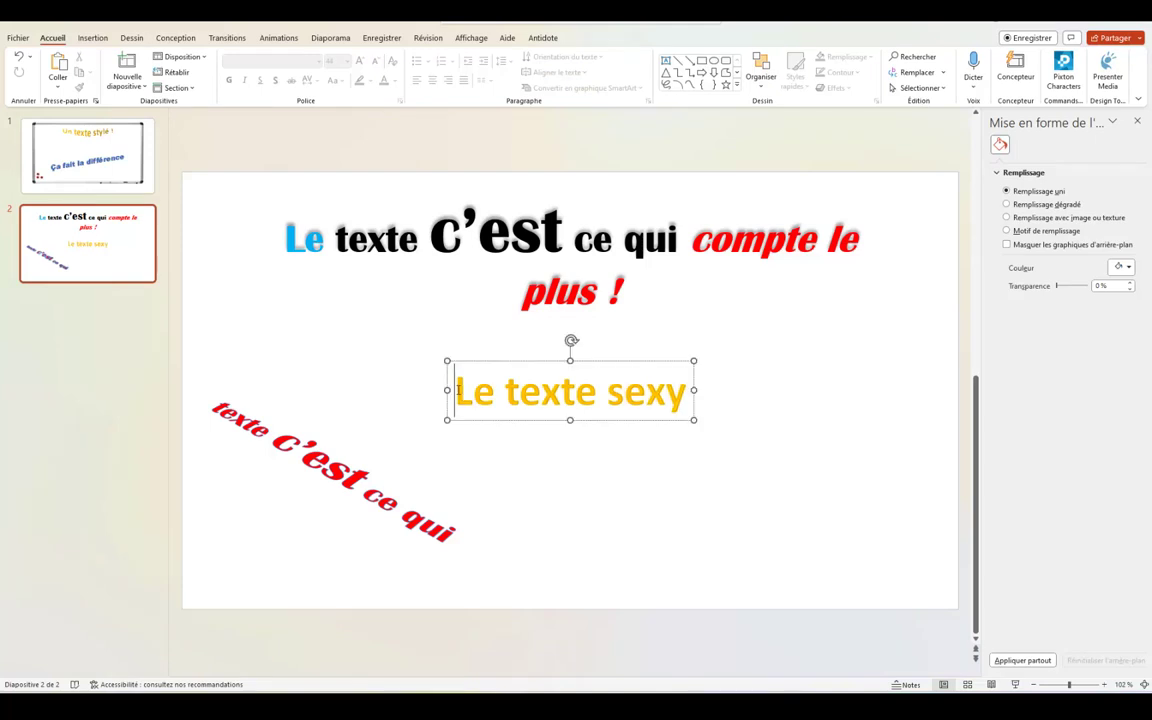
left_click_drag(457, 391, 690, 392)
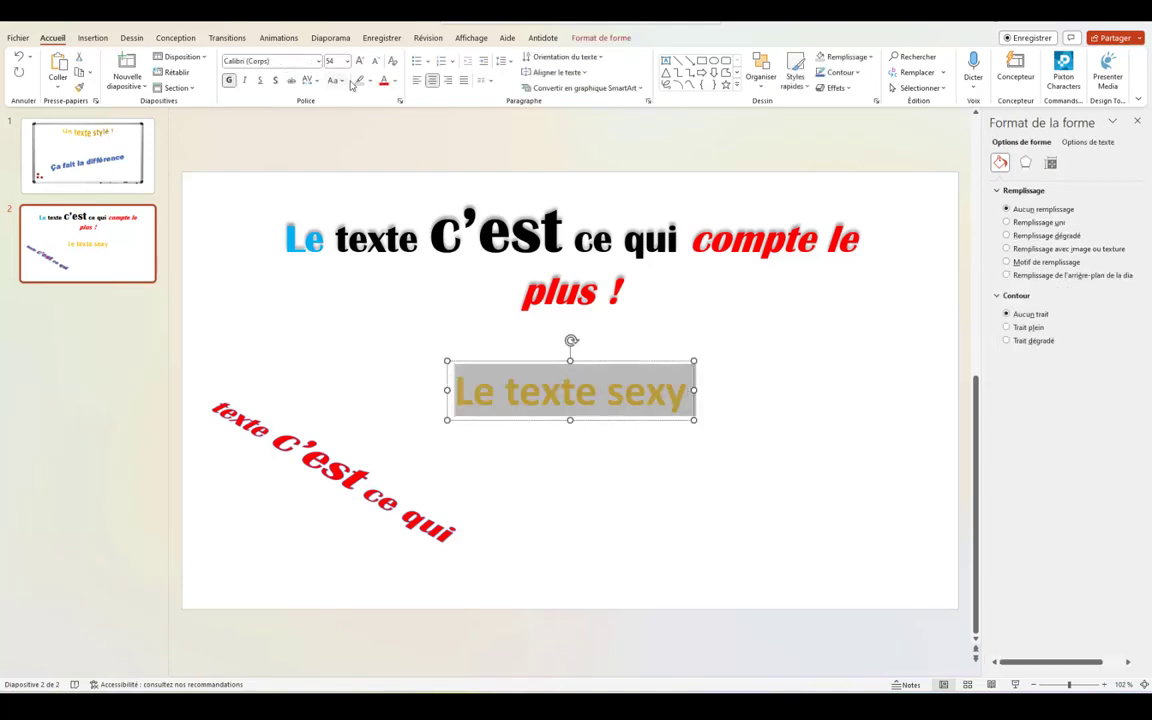
left_click(319, 61)
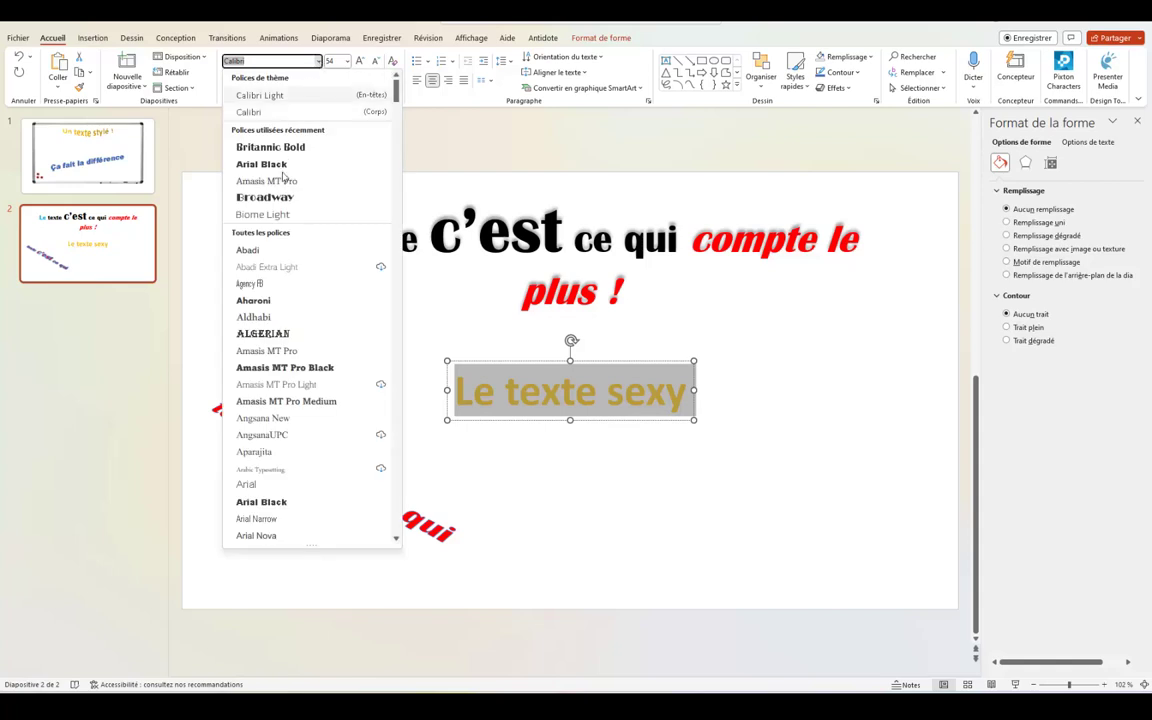
left_click(260, 198)
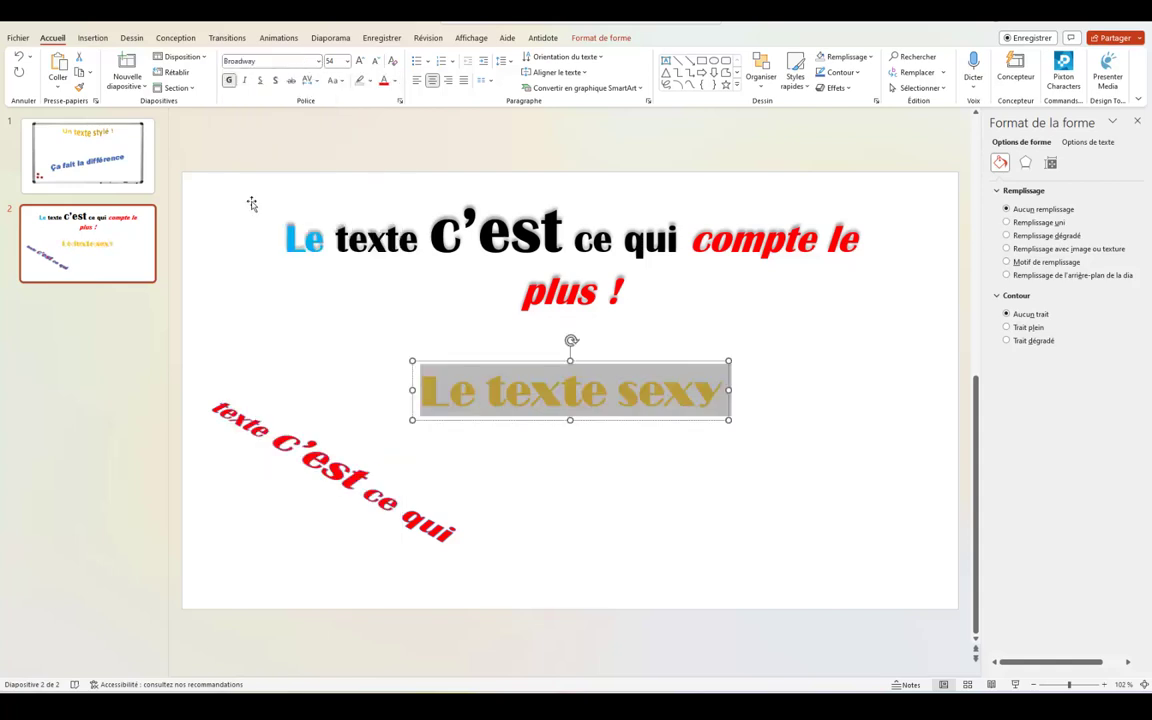
left_click(348, 62)
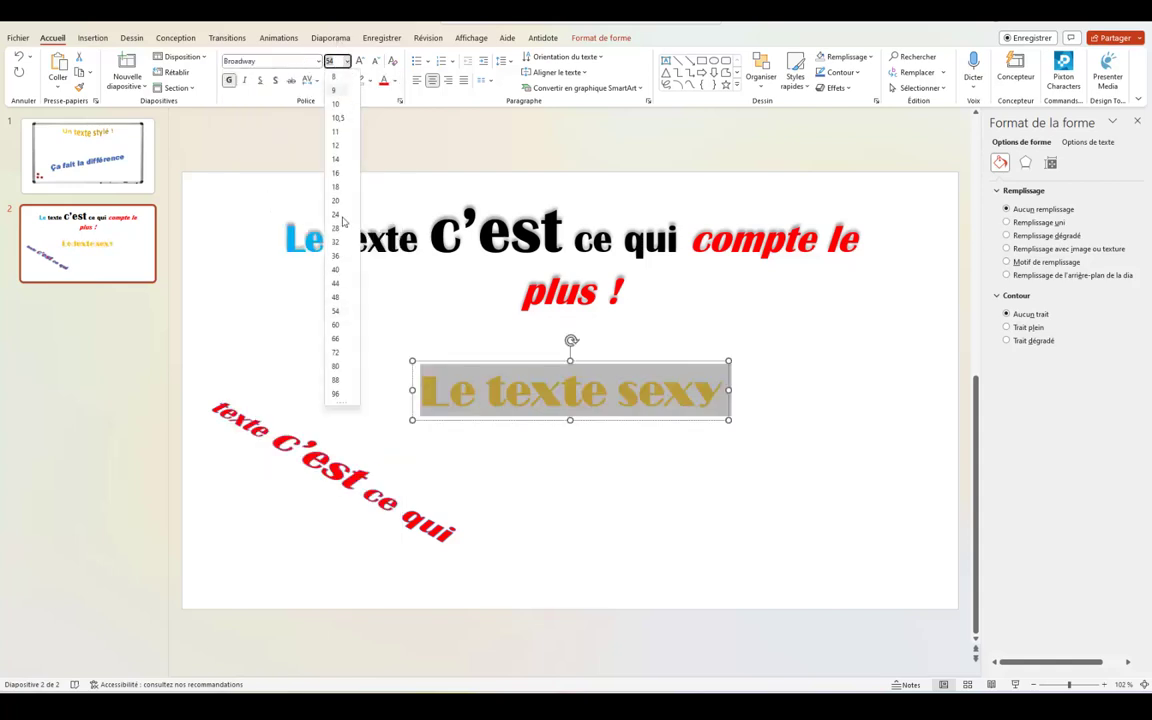
left_click(337, 367)
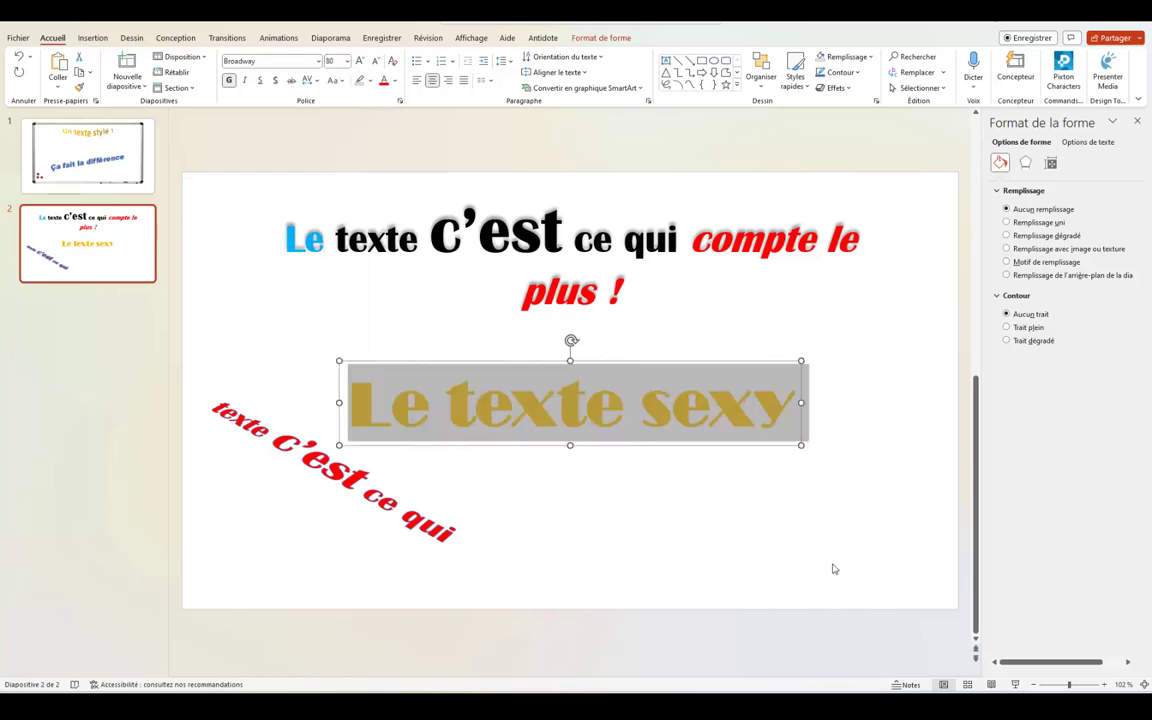
Step: Move the red line lower right and the WordArt up right, then undo the Broadway restyling
left_click(377, 486)
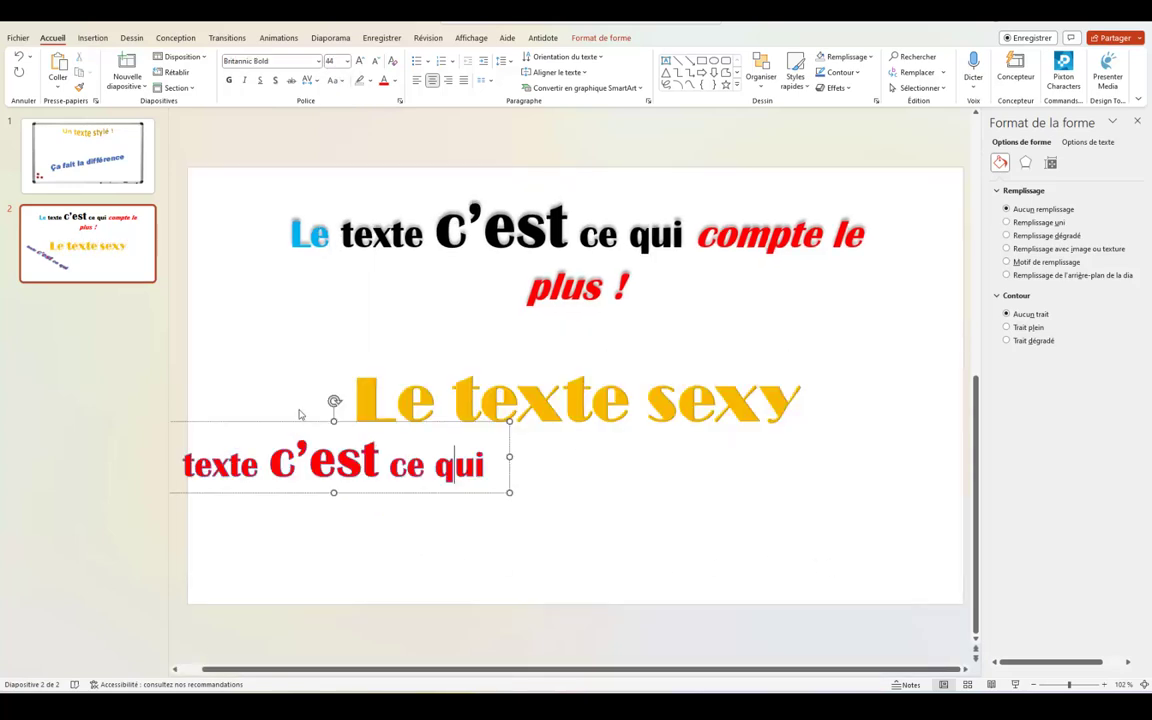
left_click_drag(304, 422, 318, 461)
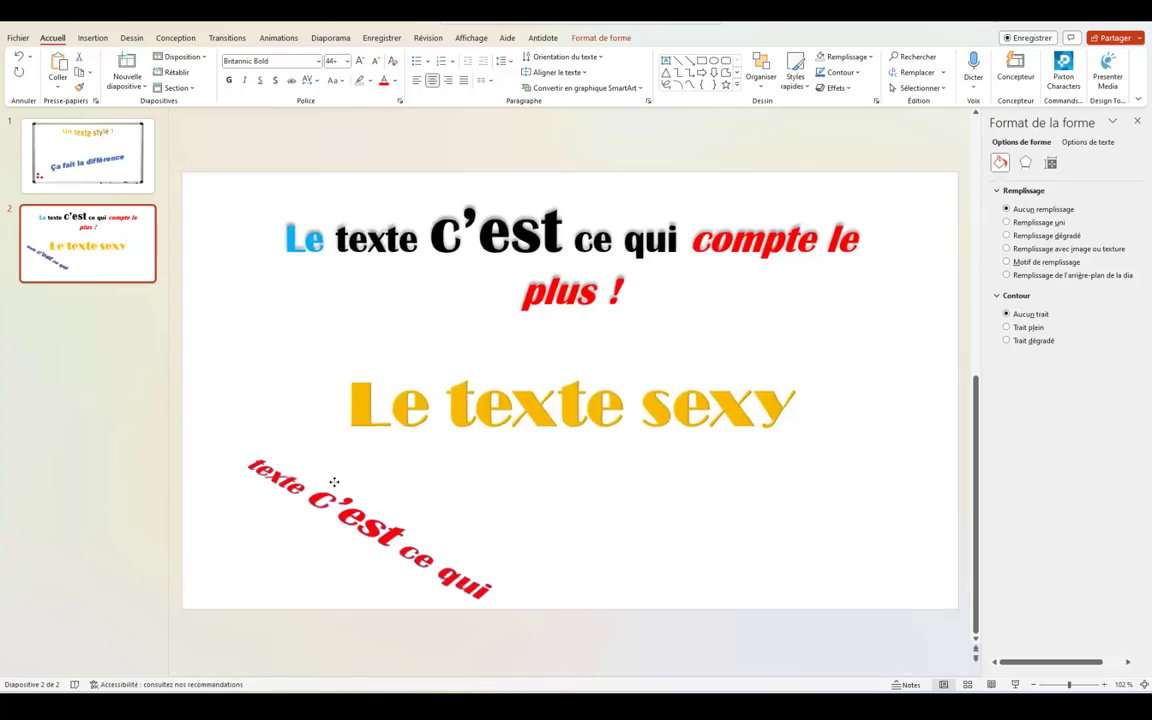
left_click(553, 463)
double_click(573, 428)
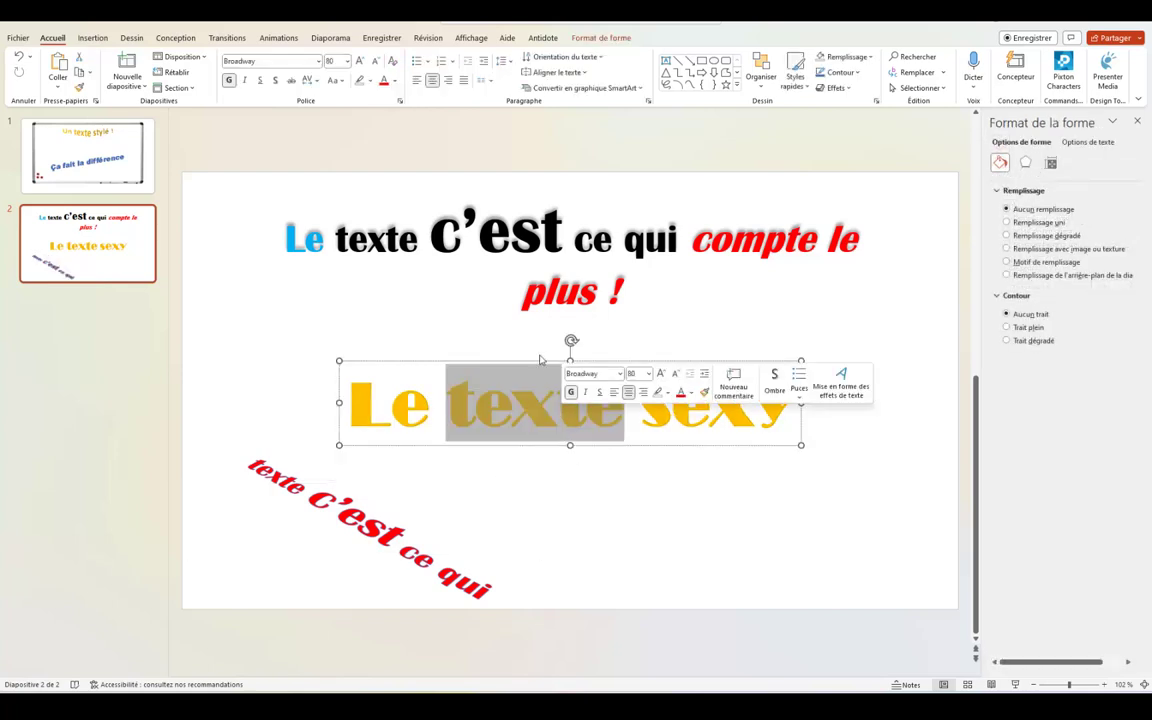
left_click_drag(538, 362, 595, 350)
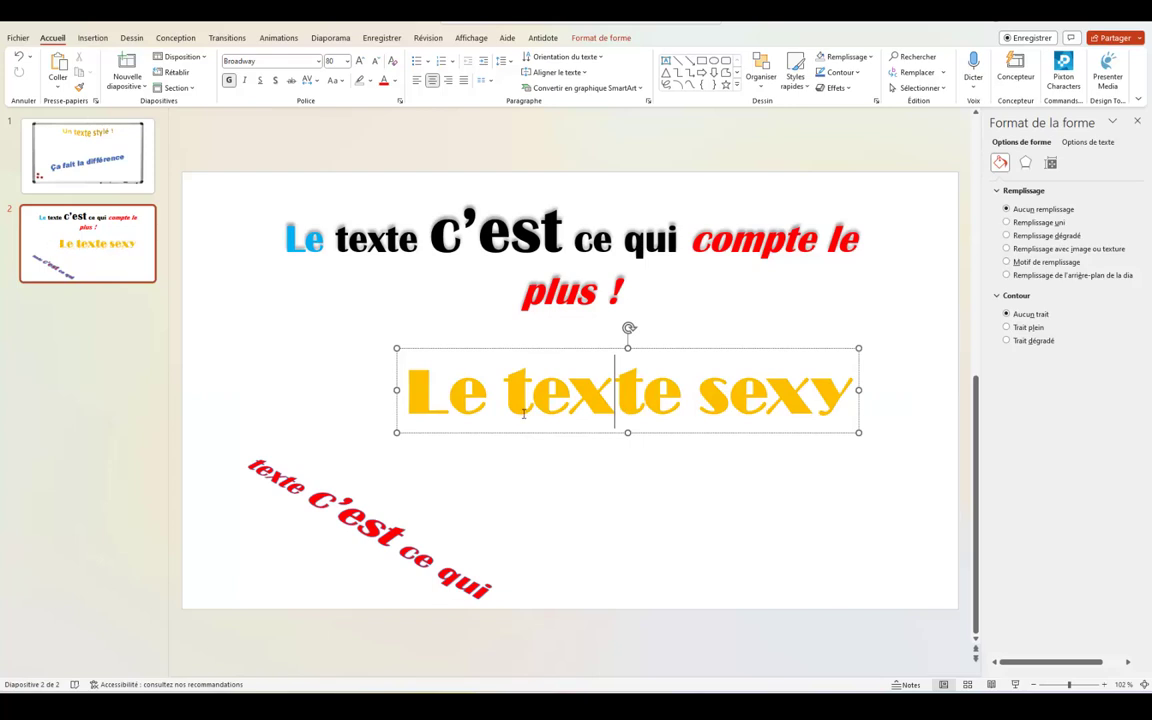
key("ctrl+z")
left_click(661, 307)
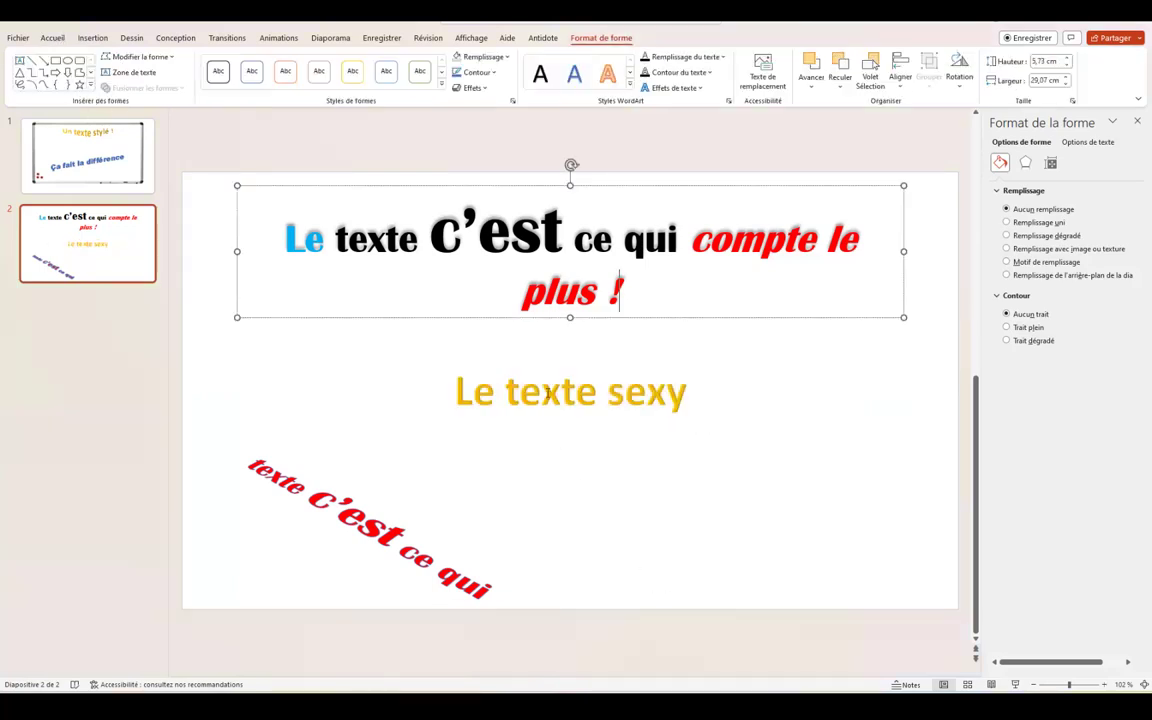
Step: Select the 'Le texte sexy' WordArt and bring up its Transform warp gallery
left_click(548, 392)
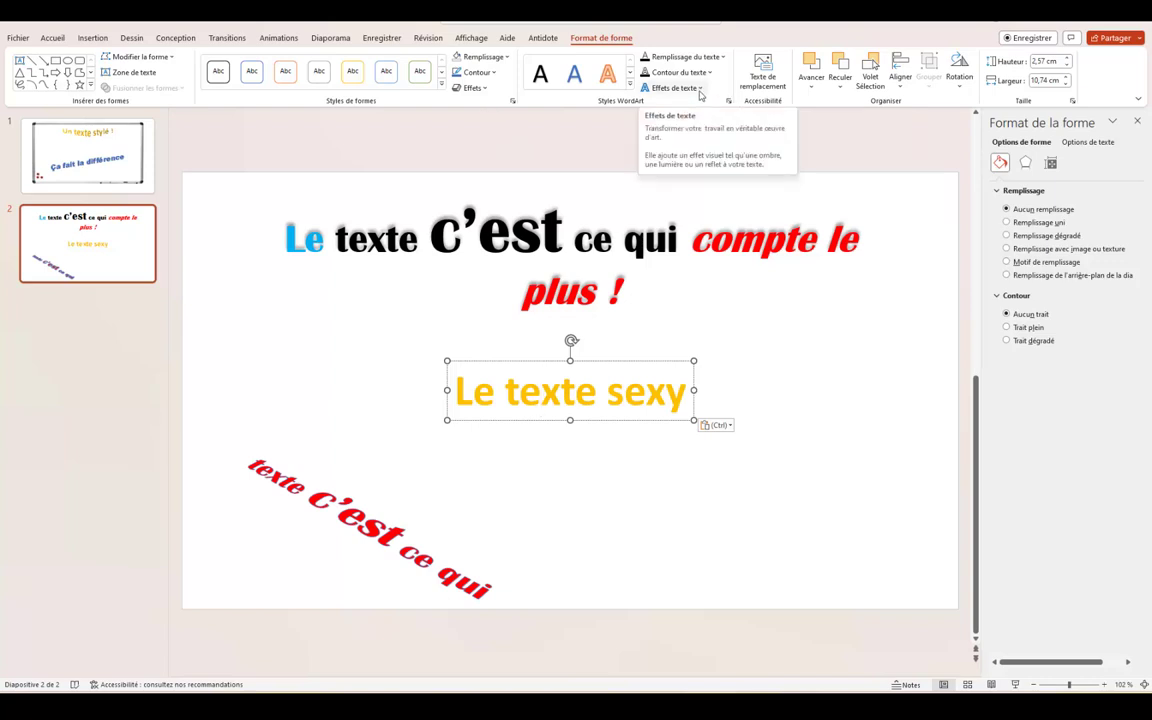
left_click(701, 90)
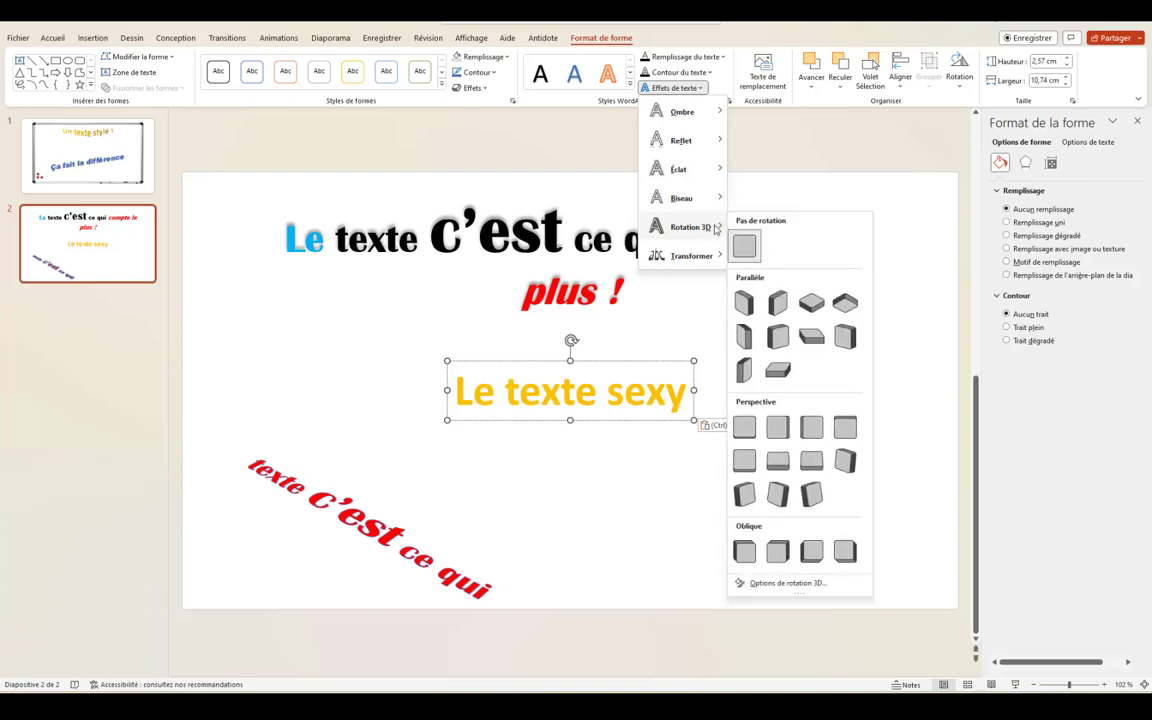
mouse_move(690, 256)
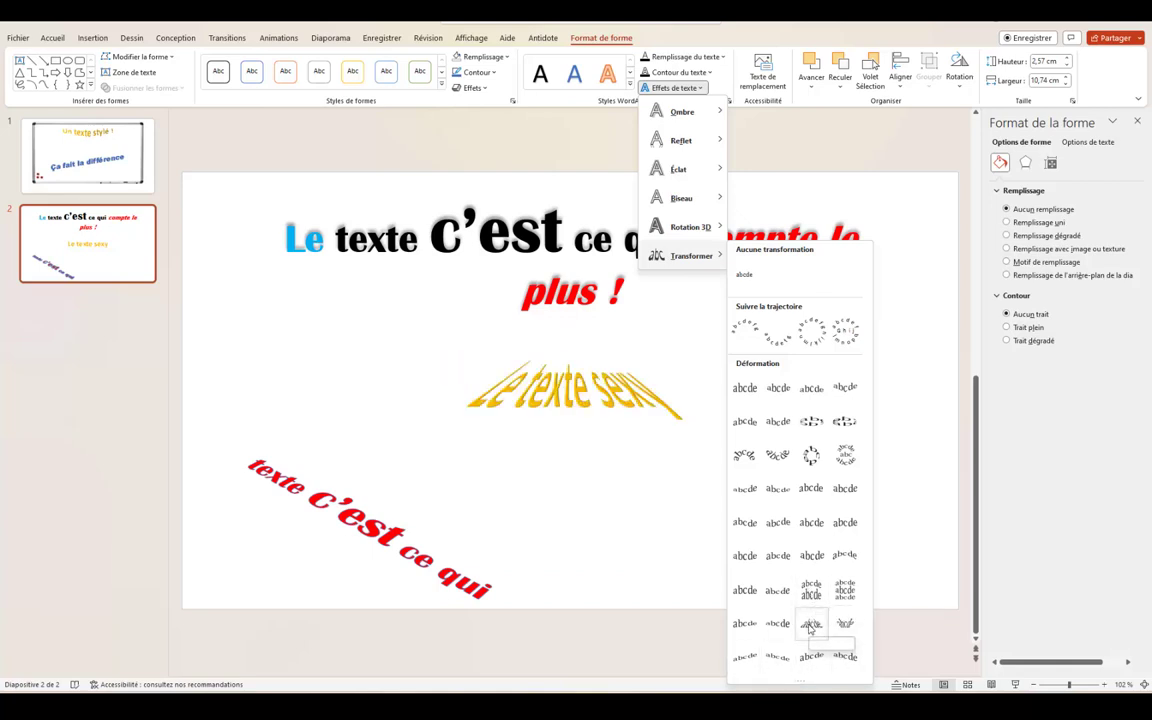
Step: Warp 'Le texte sexy', enlarge it to 5,37 × 17,47 cm and shift it down-right
left_click(810, 628)
key("Escape")
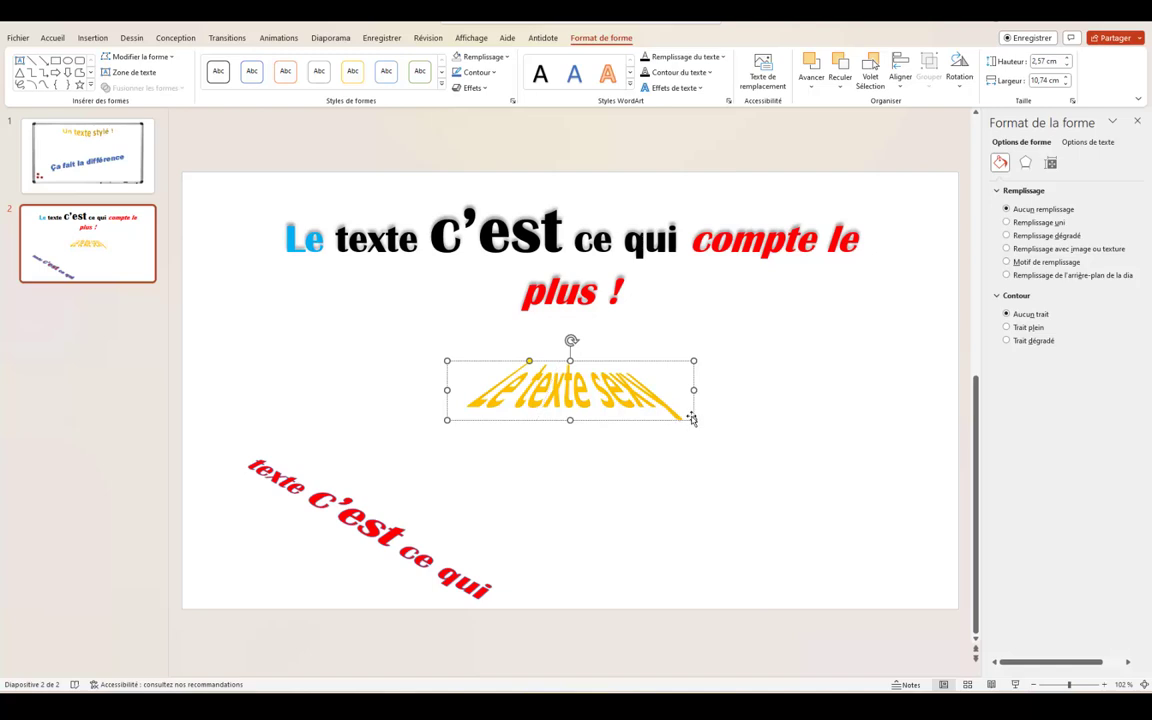
left_click_drag(693, 419, 789, 470)
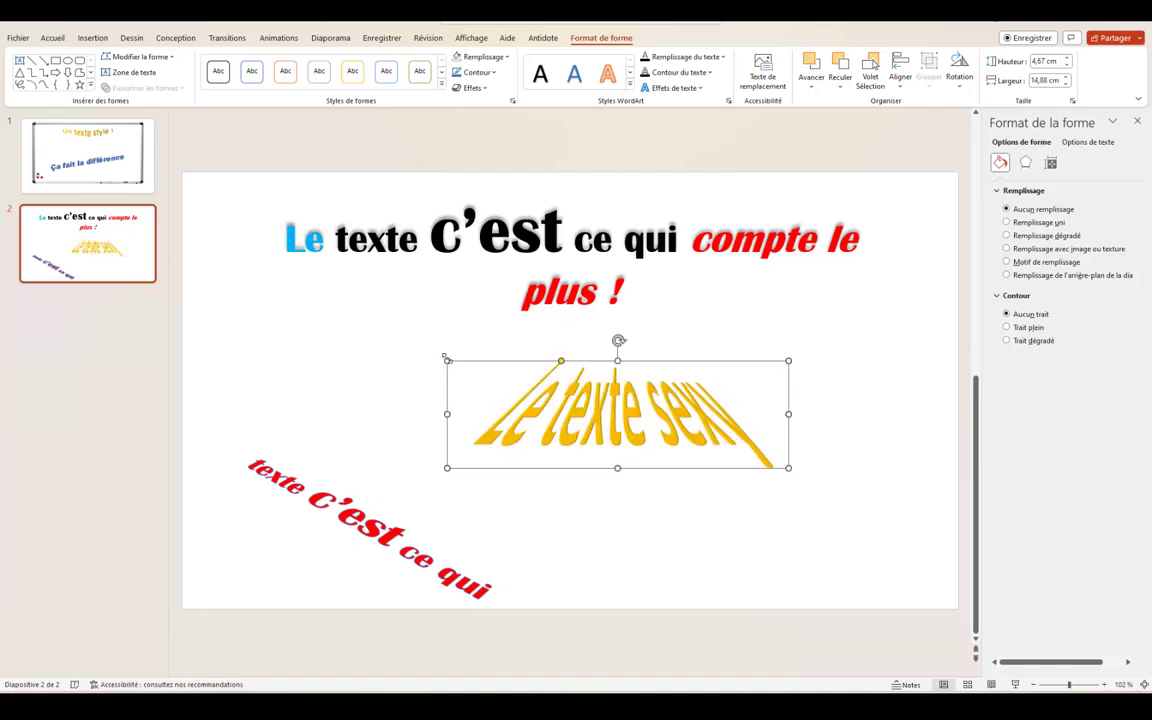
left_click_drag(440, 360, 387, 342)
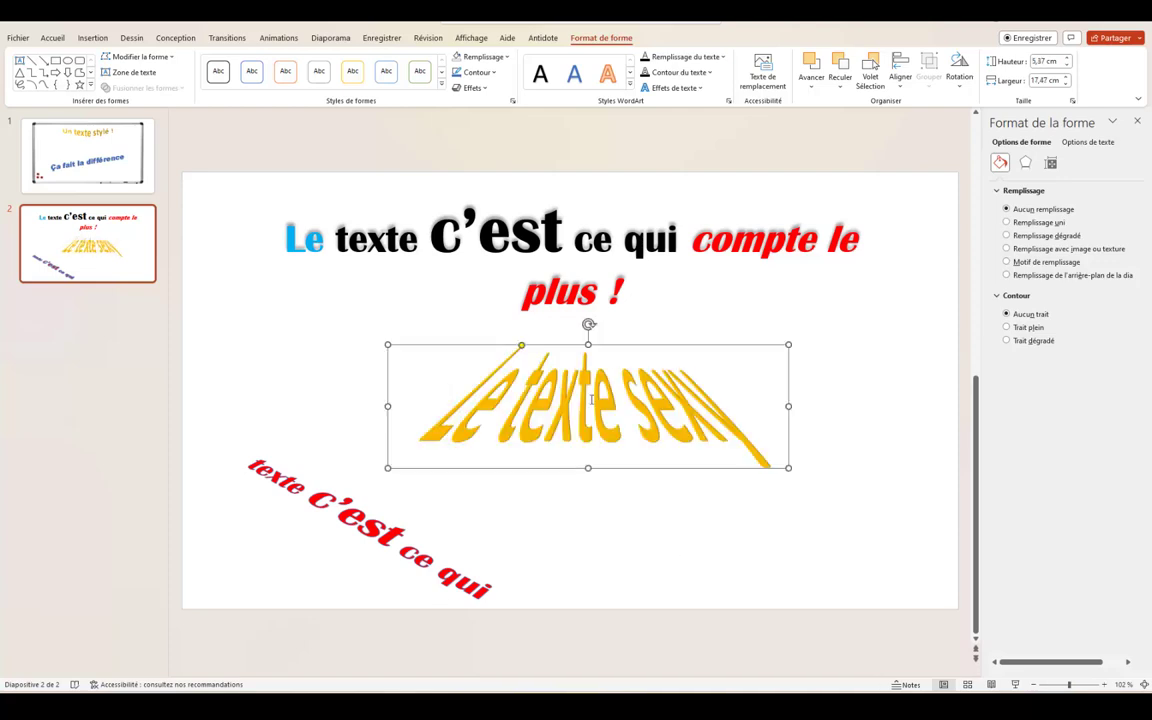
left_click_drag(627, 396, 673, 437)
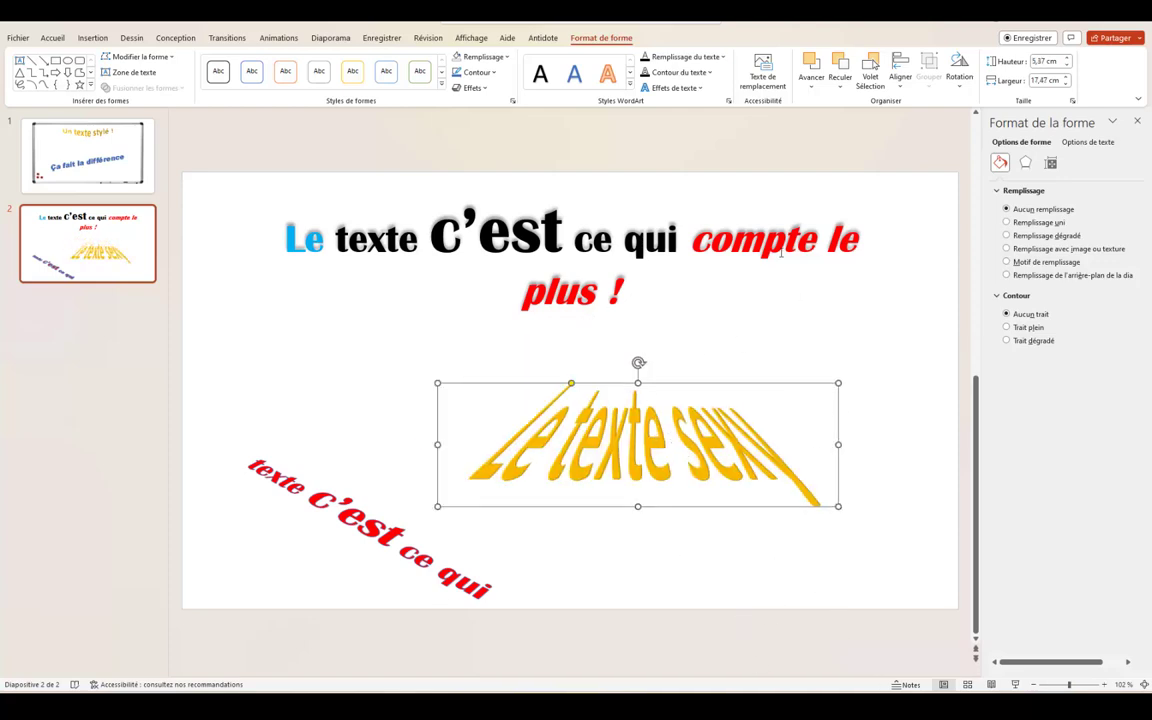
Step: Add a bevel and a parallel 3D rotation preset to the warped 'Le texte sexy'
left_click(678, 88)
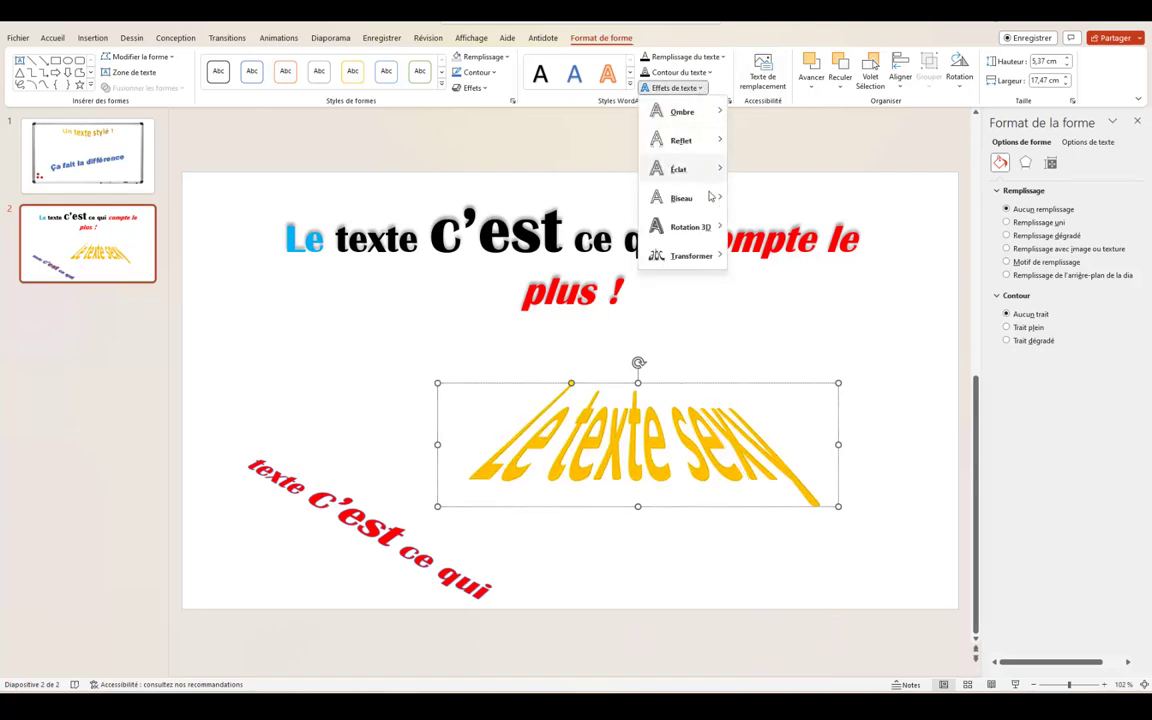
mouse_move(681, 198)
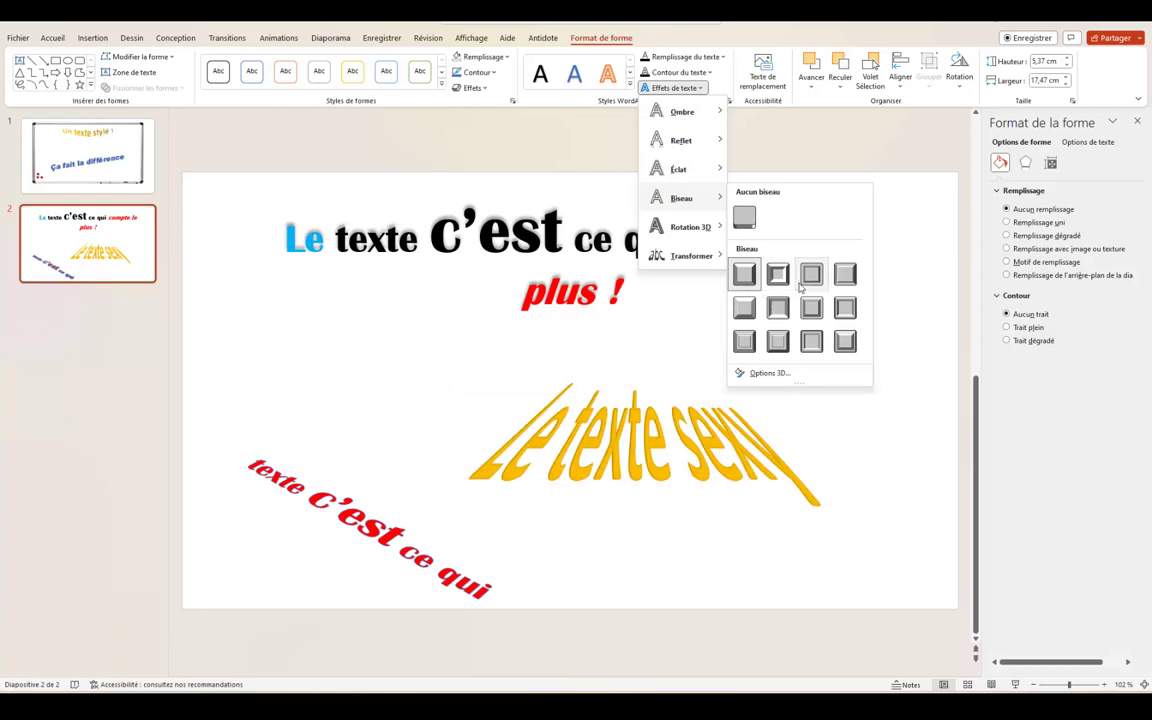
left_click(747, 309)
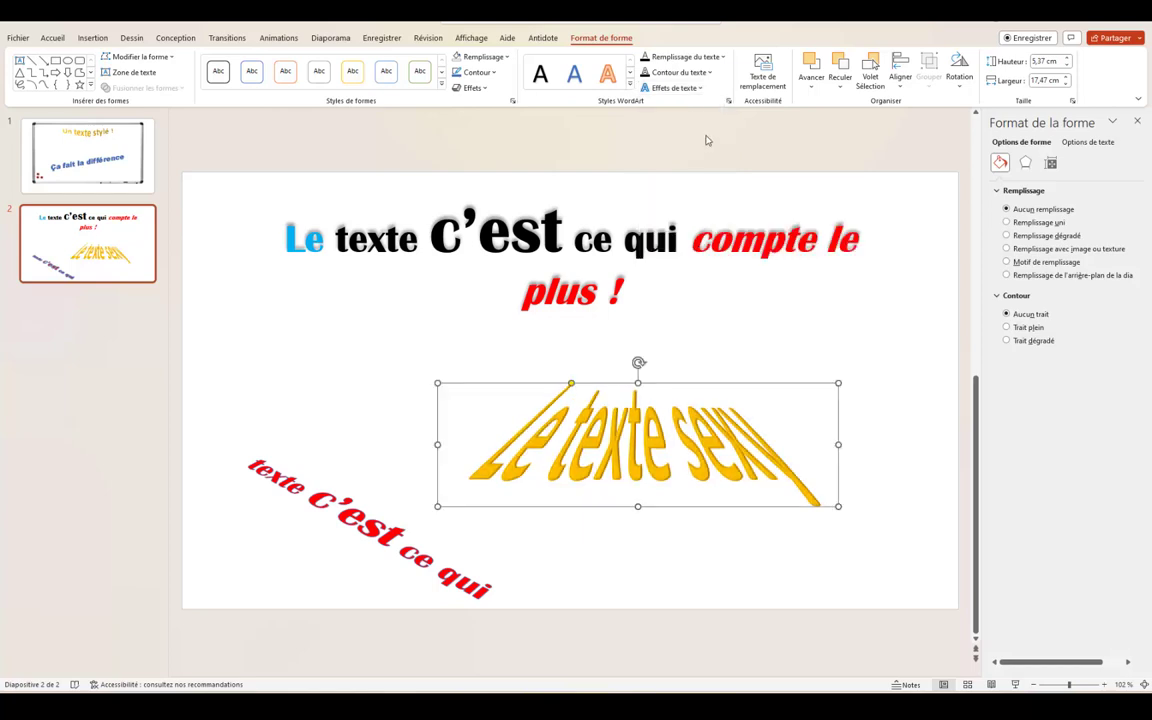
left_click(660, 88)
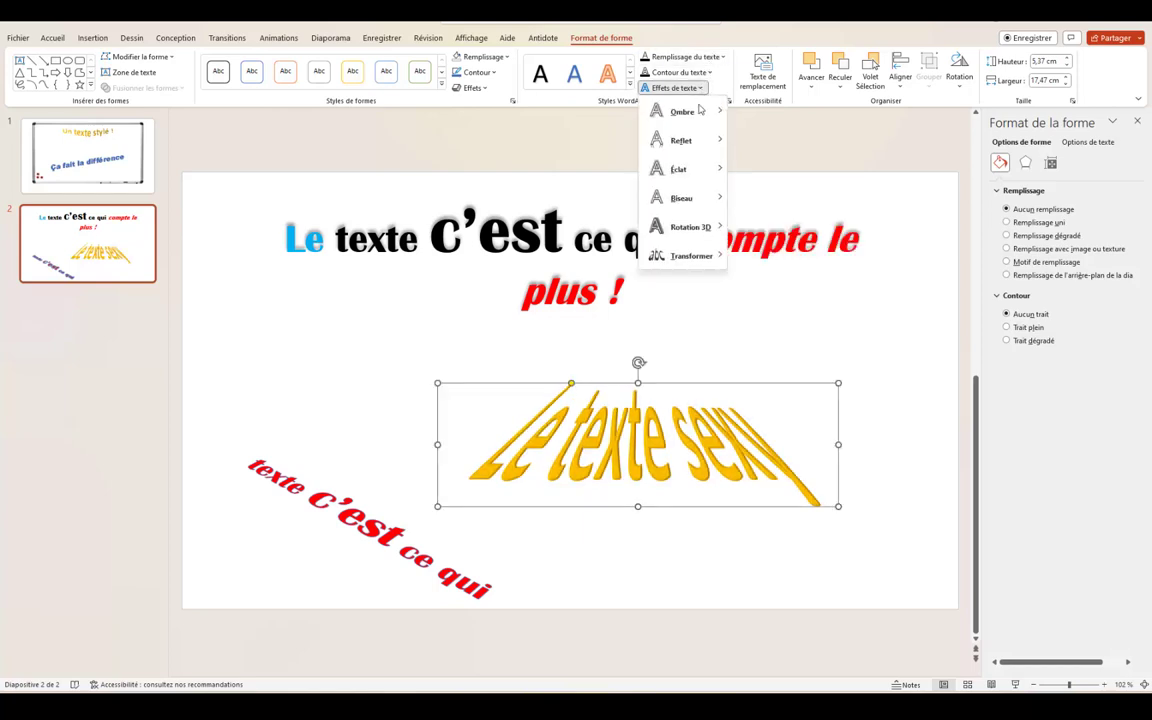
mouse_move(686, 227)
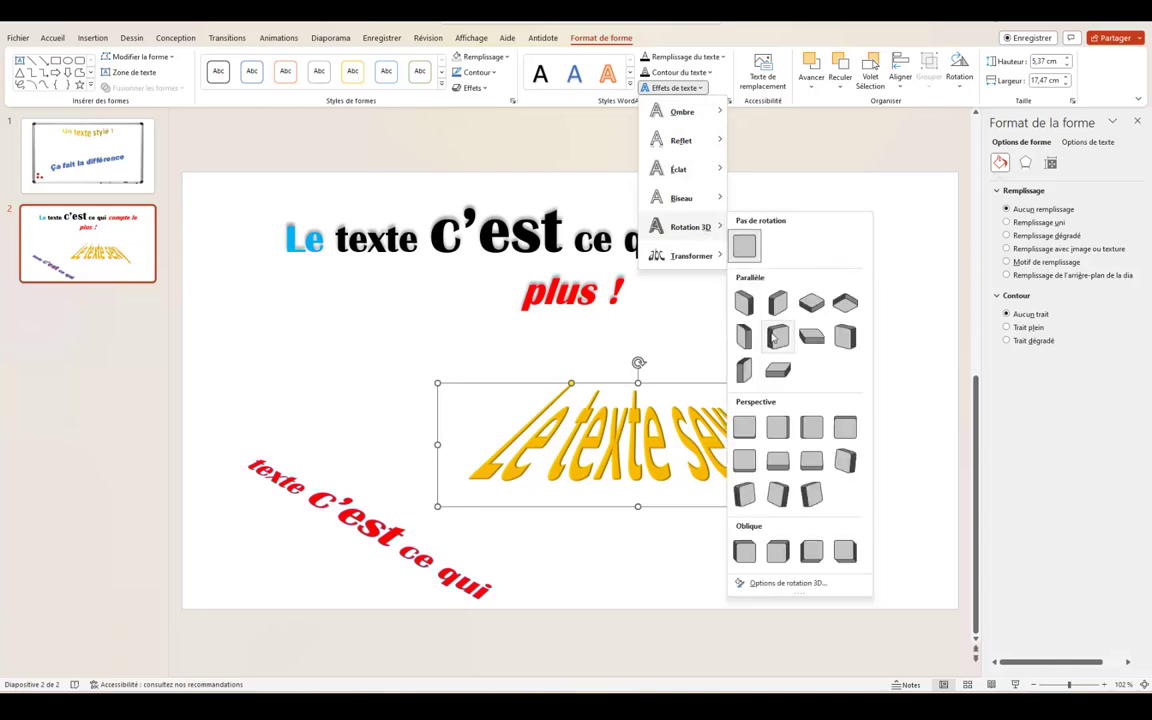
left_click(700, 545)
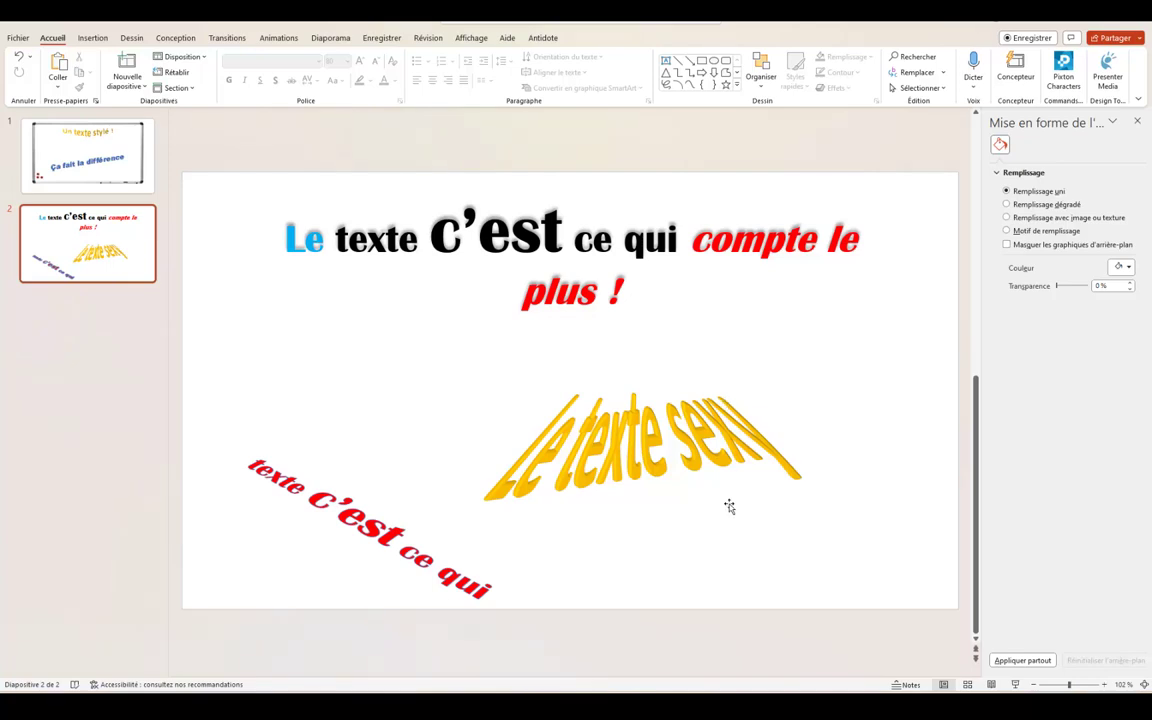
Step: Move the red 3D line up-left under the title and 'Le texte sexy' down-right
left_click(340, 515)
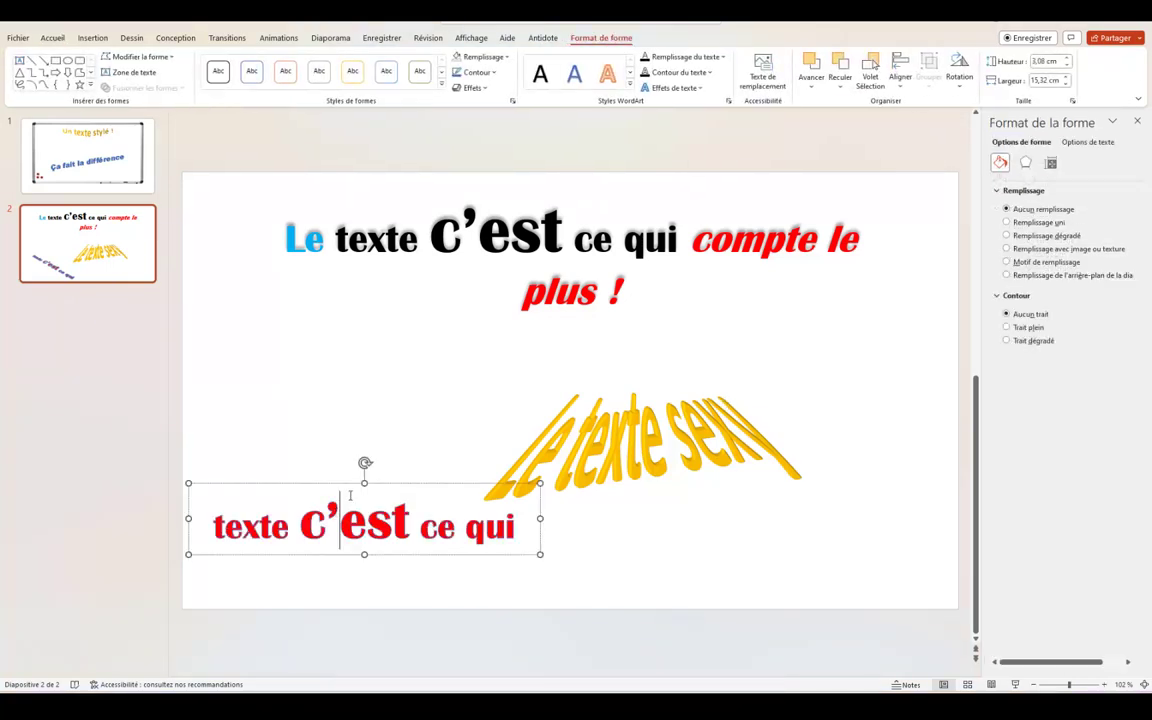
mouse_move(339, 483)
left_mouse_down()
mouse_move(310, 365)
mouse_move(320, 343)
left_mouse_up()
left_click(630, 522)
left_click(620, 420)
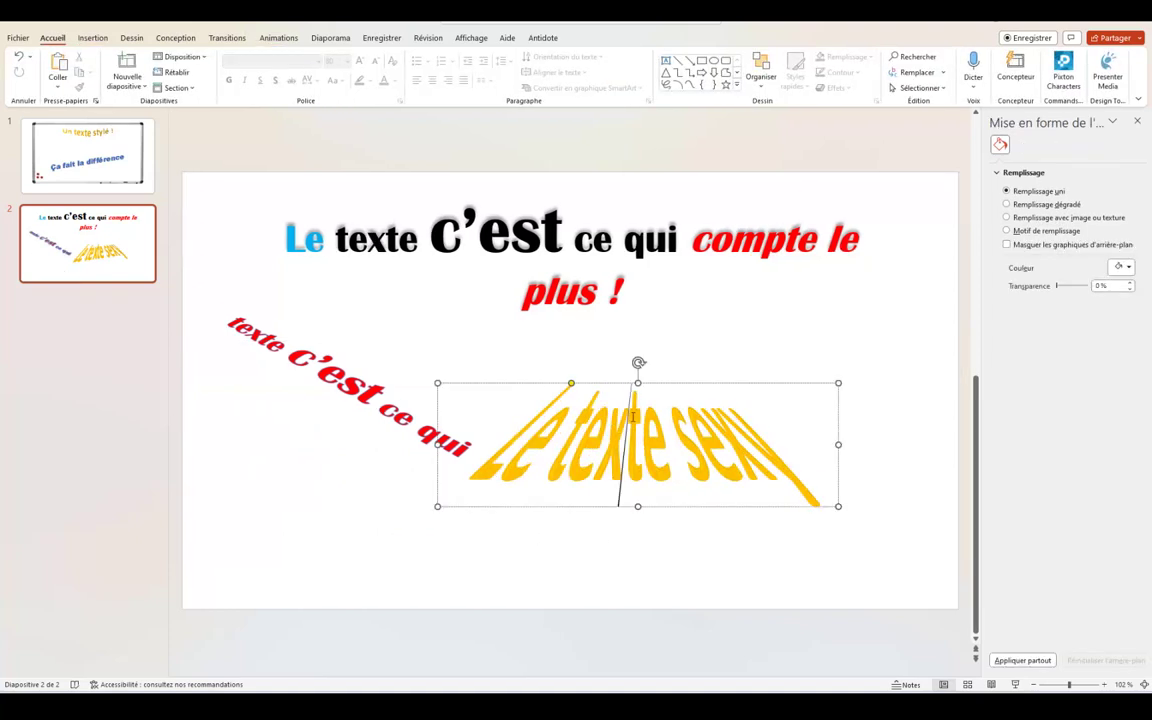
left_click_drag(624, 385, 685, 428)
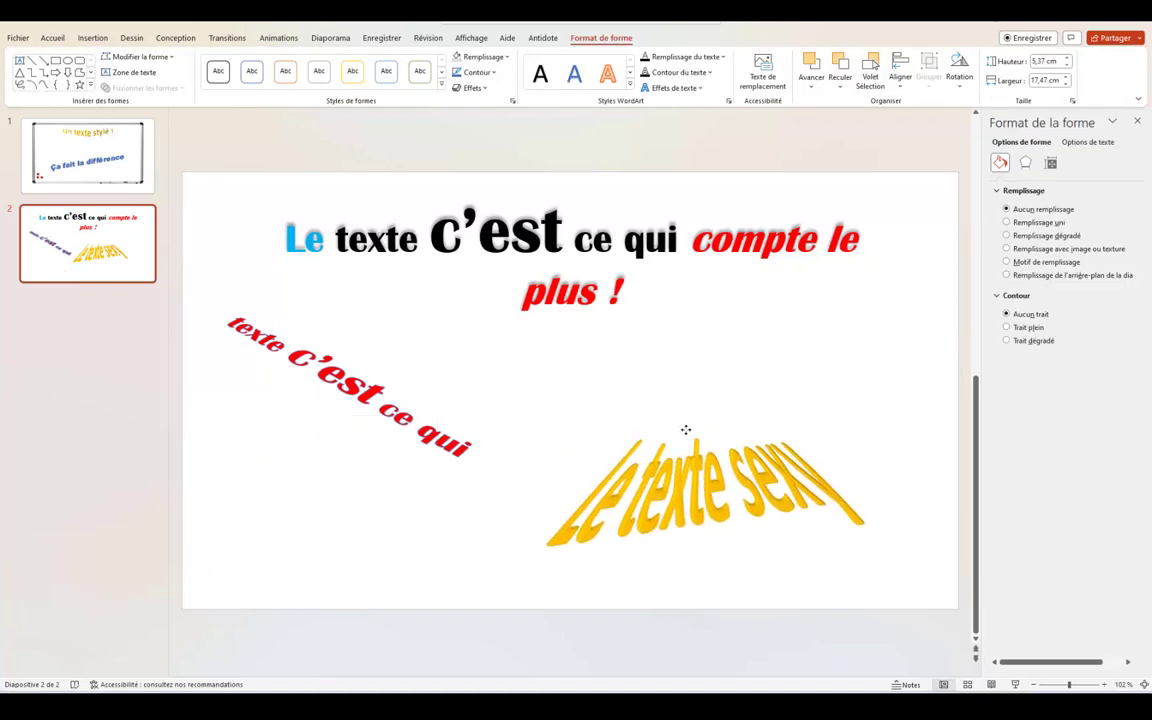
left_click(280, 545)
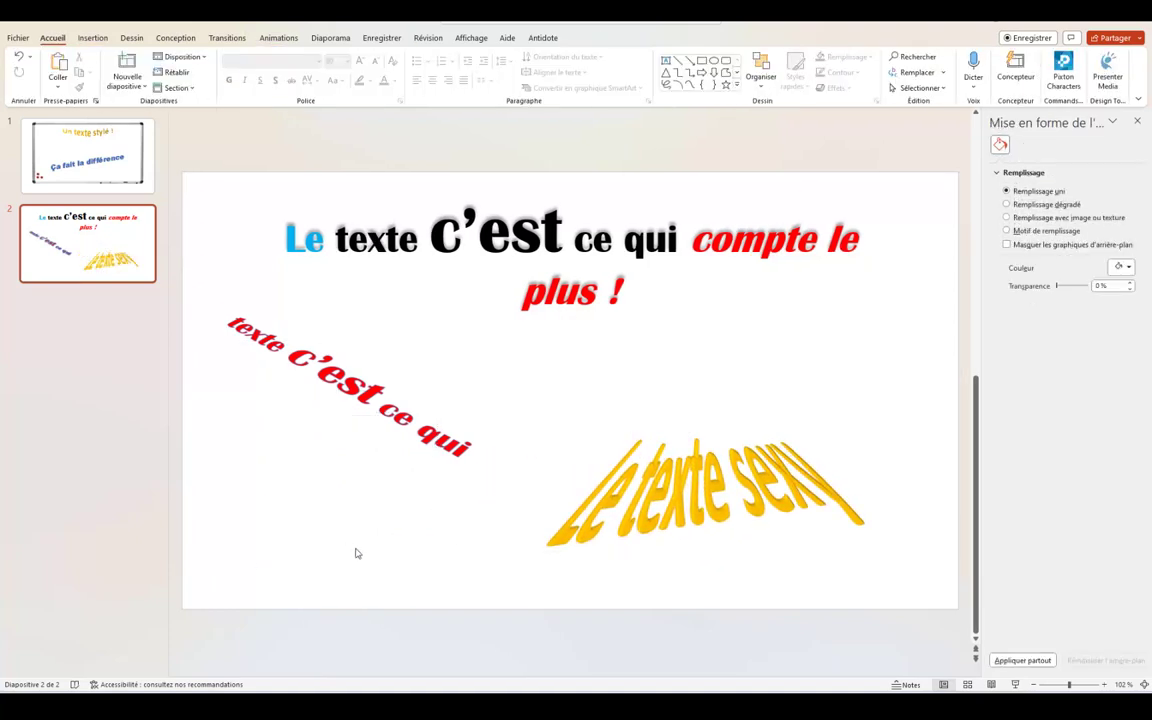